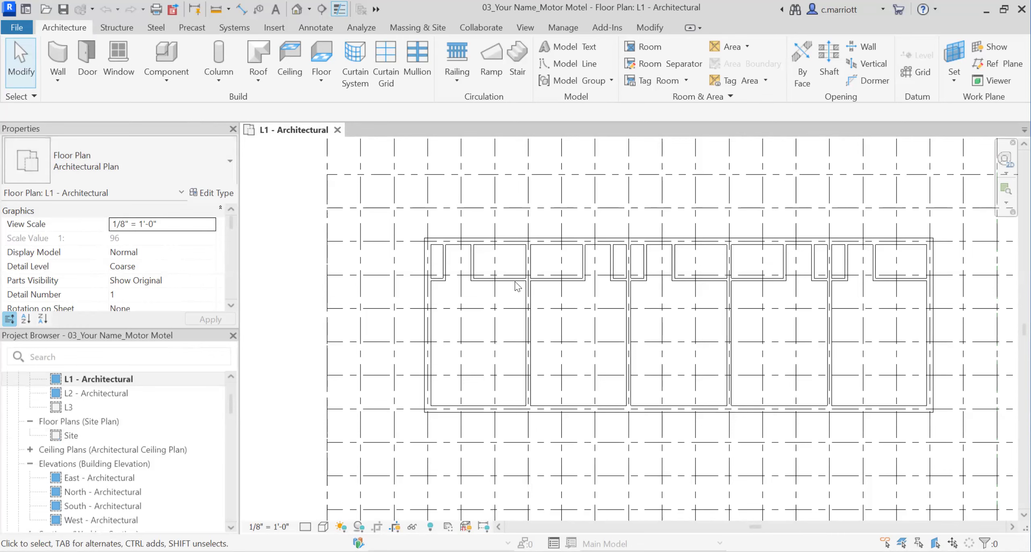
Step: Start a new floor on the L1 plan using the Concrete 4" w VCT floor type
{"action": "scroll", "coordinate": [520, 298], "scroll_direction": "down", "scroll_amount": 3}
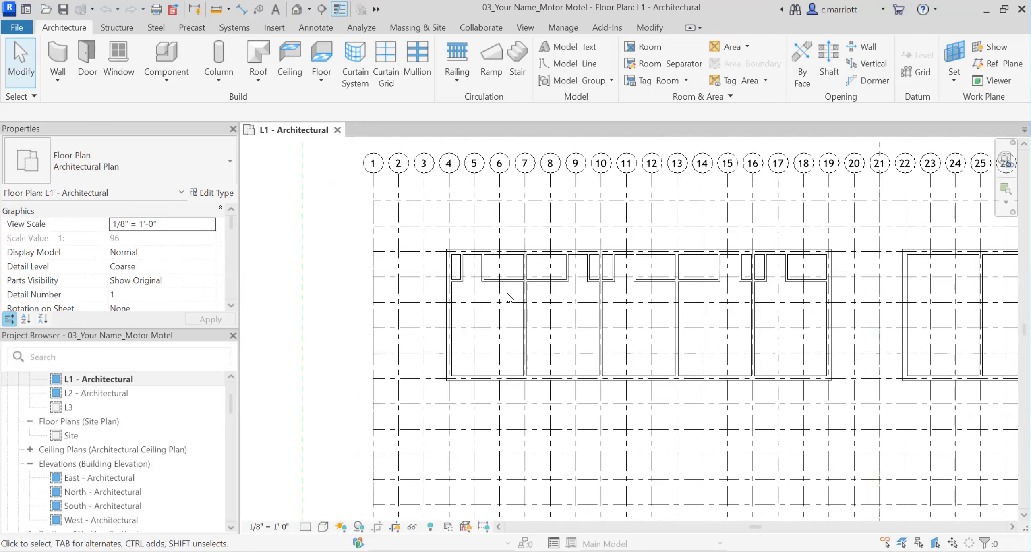
{"action": "scroll", "coordinate": [504, 288], "scroll_direction": "up", "scroll_amount": 3}
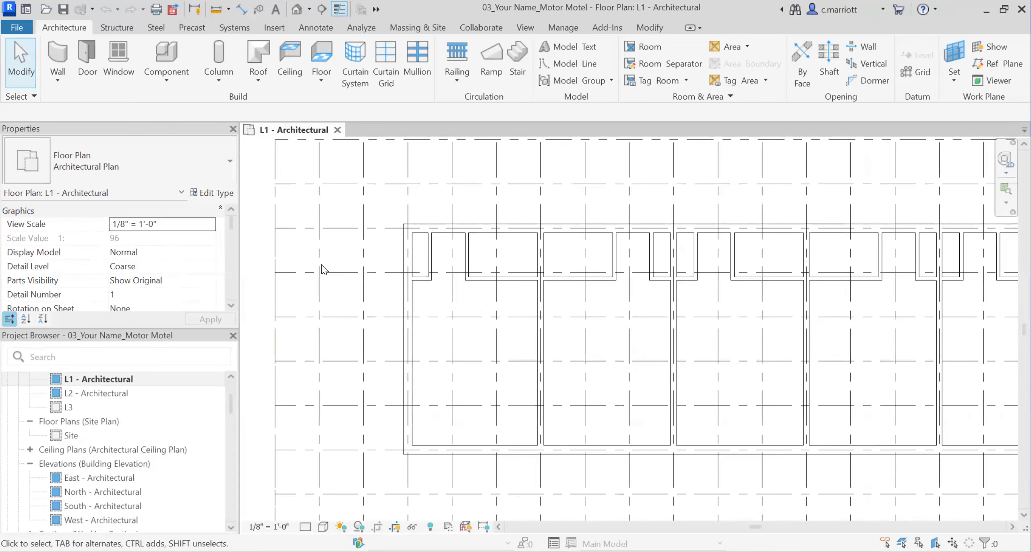
{"action": "left_click", "coordinate": [319, 58]}
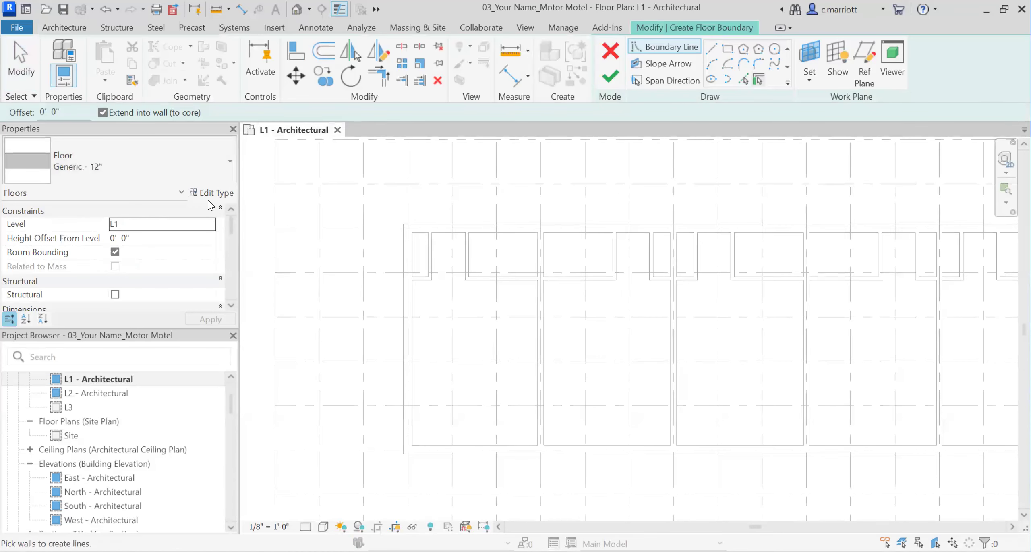
{"action": "left_click", "coordinate": [193, 162]}
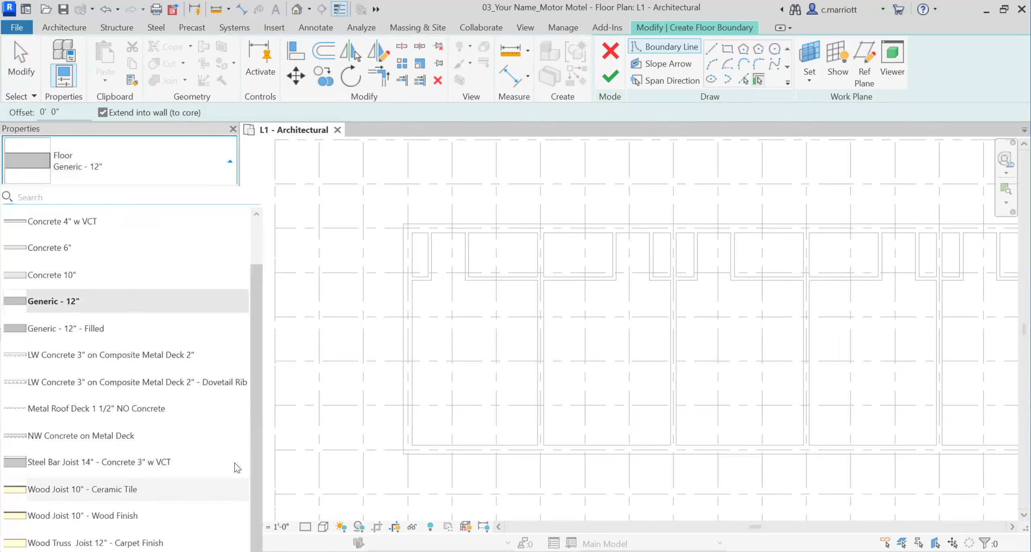
{"action": "left_click_drag", "start_coordinate": [259, 432], "coordinate": [247, 378]}
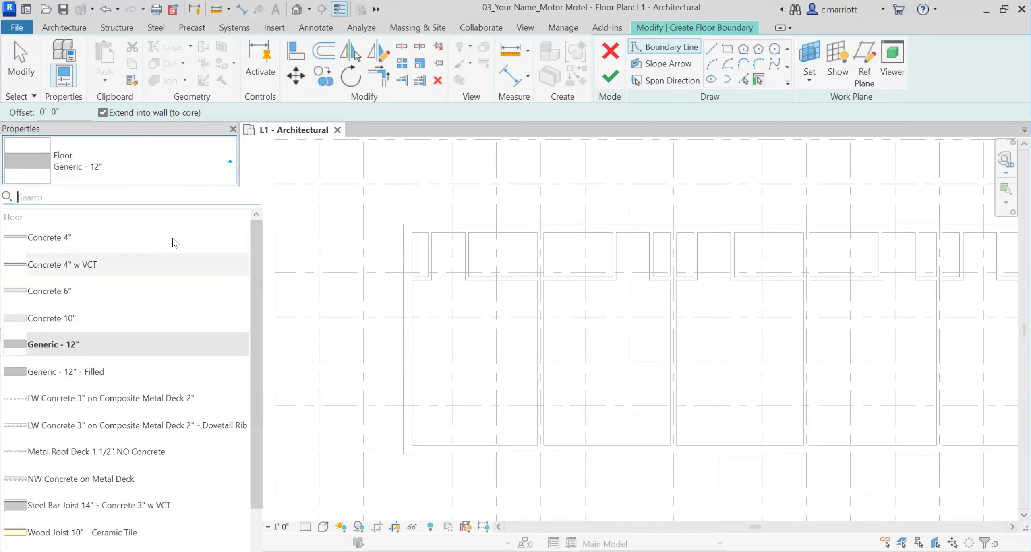
{"action": "left_click", "coordinate": [176, 260]}
Step: Rename the chosen floor type as Concrete 5" w Ceramic Tile
{"action": "left_click", "coordinate": [212, 193]}
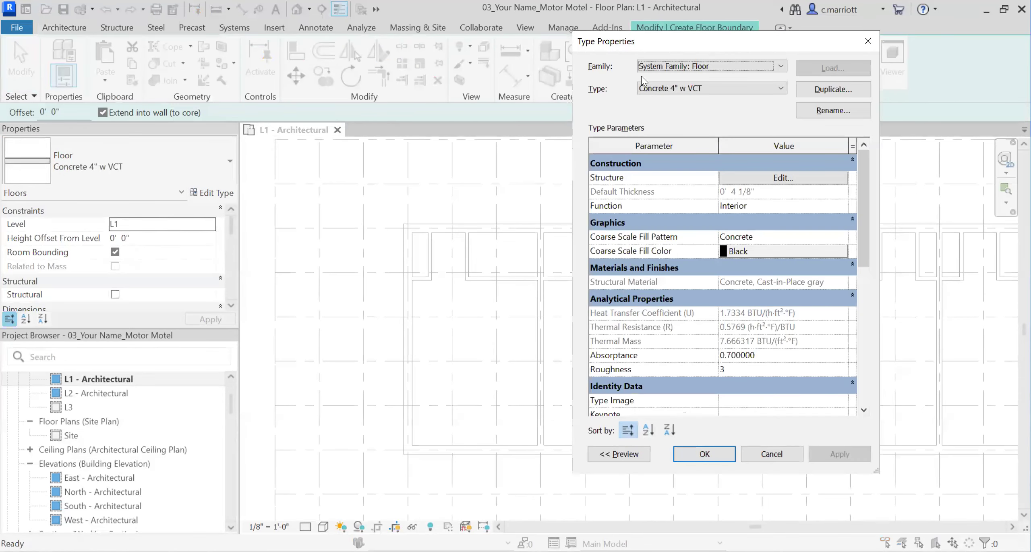
{"action": "left_click", "coordinate": [831, 110]}
{"action": "left_click", "coordinate": [723, 262]}
{"action": "key", "text": "BackSpace"}
{"action": "left_click", "coordinate": [728, 286]}
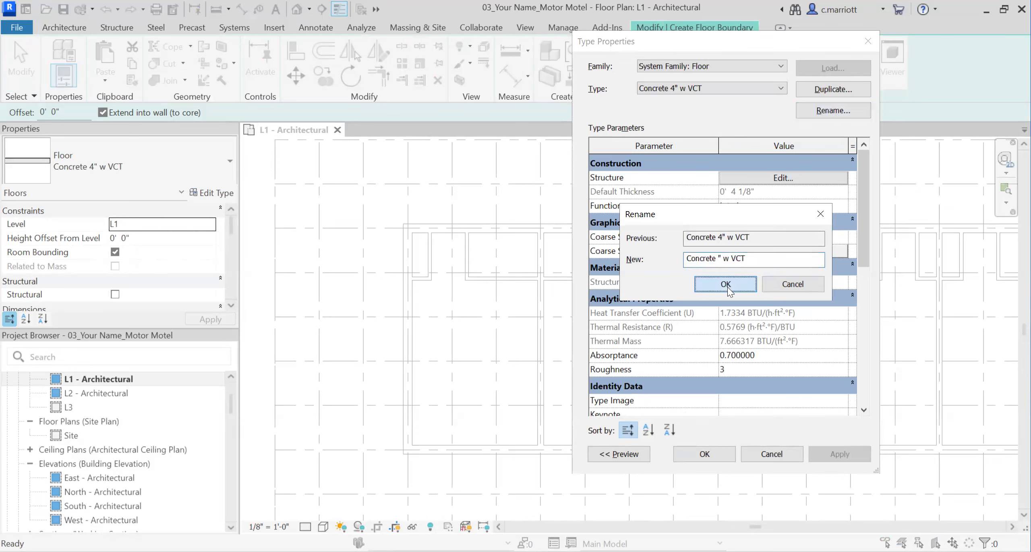
{"action": "left_click", "coordinate": [676, 88]}
{"action": "left_click", "coordinate": [830, 111]}
{"action": "left_click", "coordinate": [830, 111]}
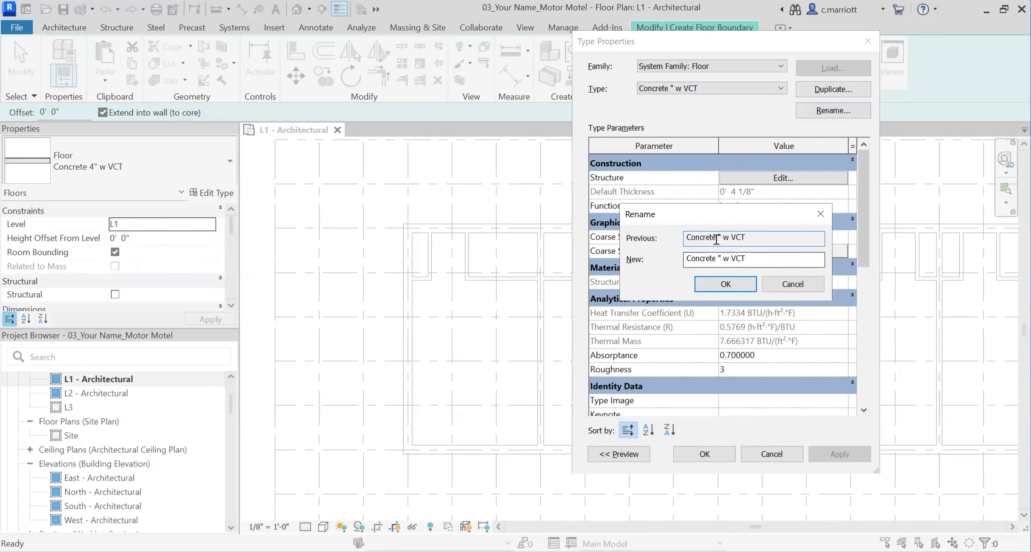
{"action": "left_click", "coordinate": [716, 258]}
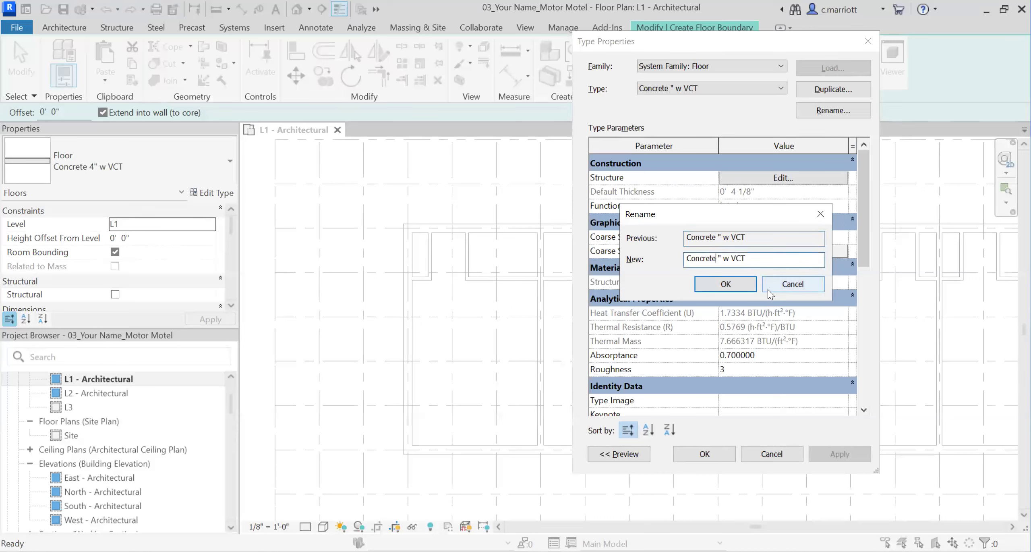
{"action": "type", "text": "5"}
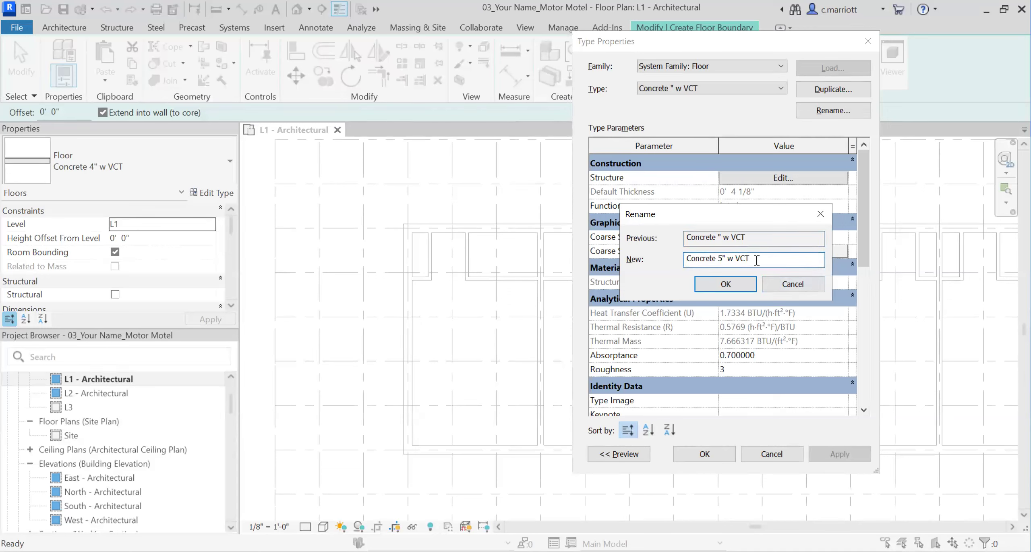
{"action": "key", "text": "BackSpace"}
{"action": "key", "text": "BackSpace"}
{"action": "key", "text": "BackSpace"}
{"action": "type", "text": "crete 5\" w Ceramic Tile"}
{"action": "left_click", "coordinate": [710, 284]}
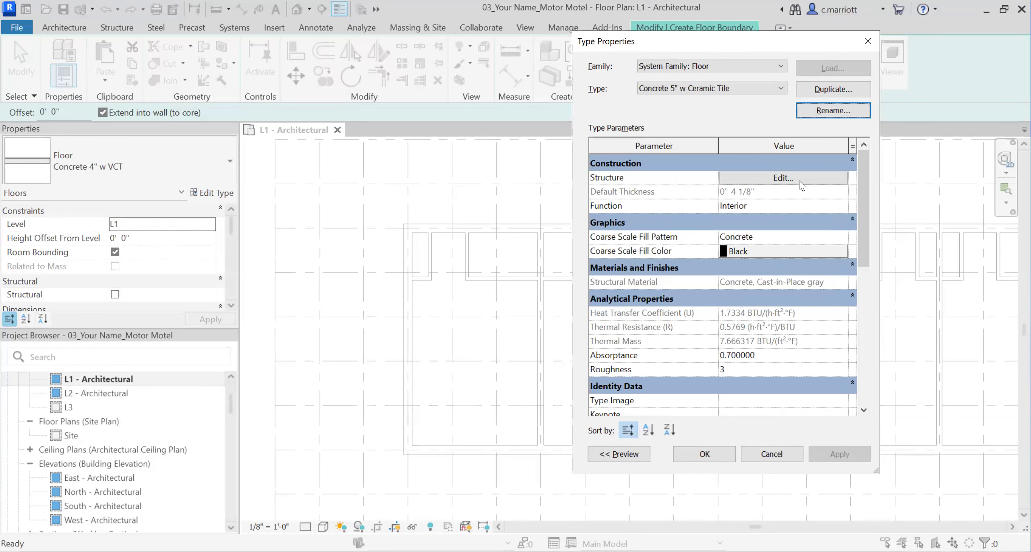
Step: Change the material of the floor structure's Finish 2 layer to Tile, Mosaic, Gray
{"action": "left_click", "coordinate": [796, 180]}
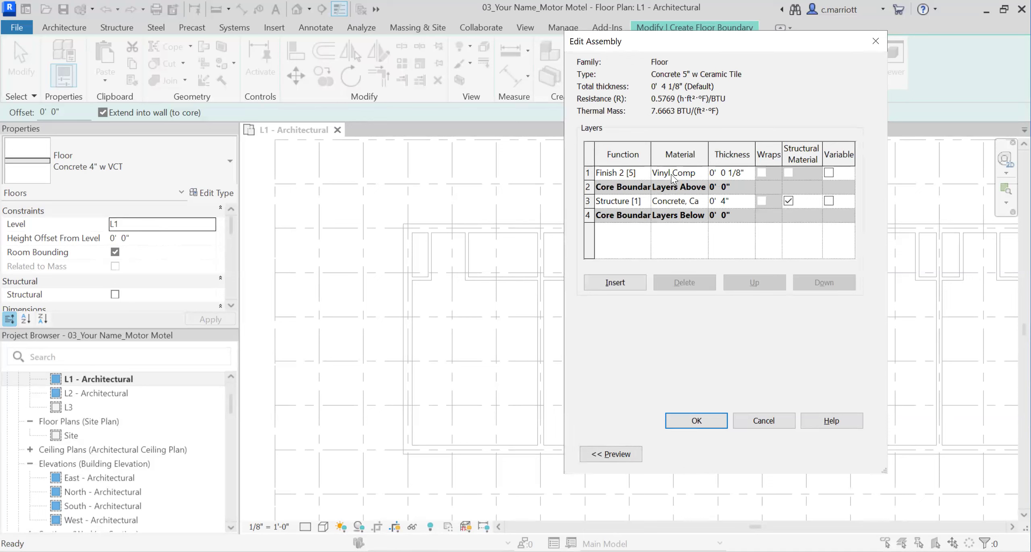
{"action": "left_click", "coordinate": [700, 178]}
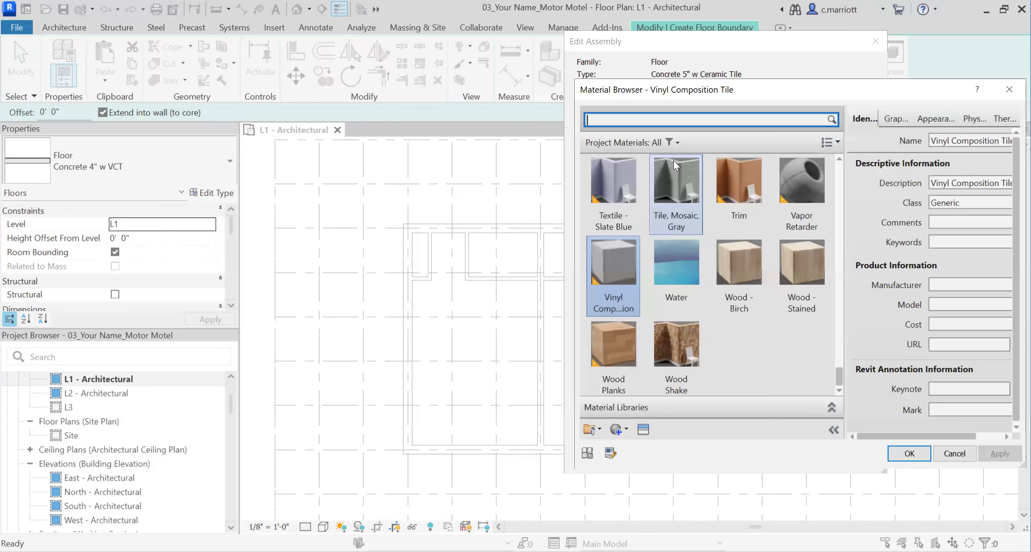
{"action": "type", "text": "tile"}
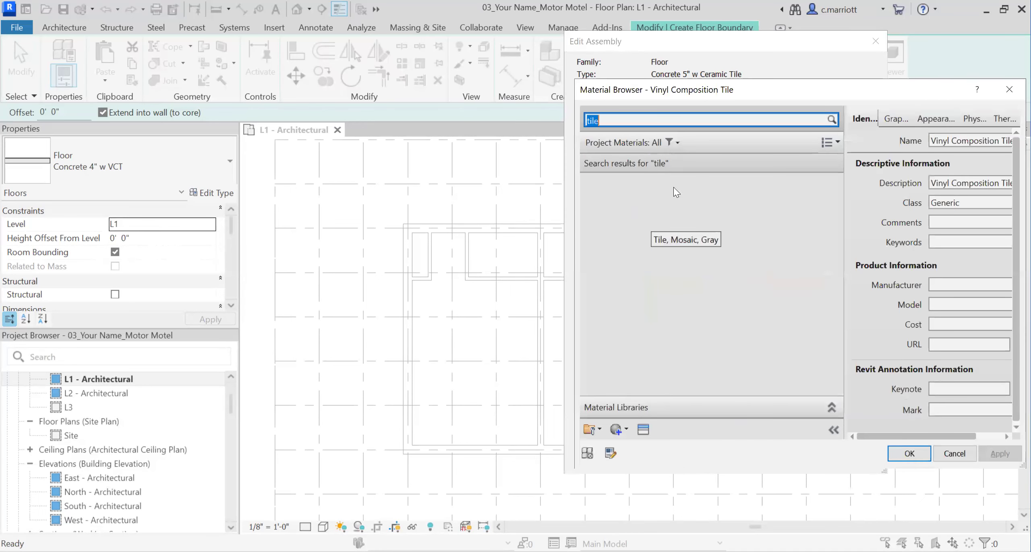
{"action": "left_click", "coordinate": [671, 305]}
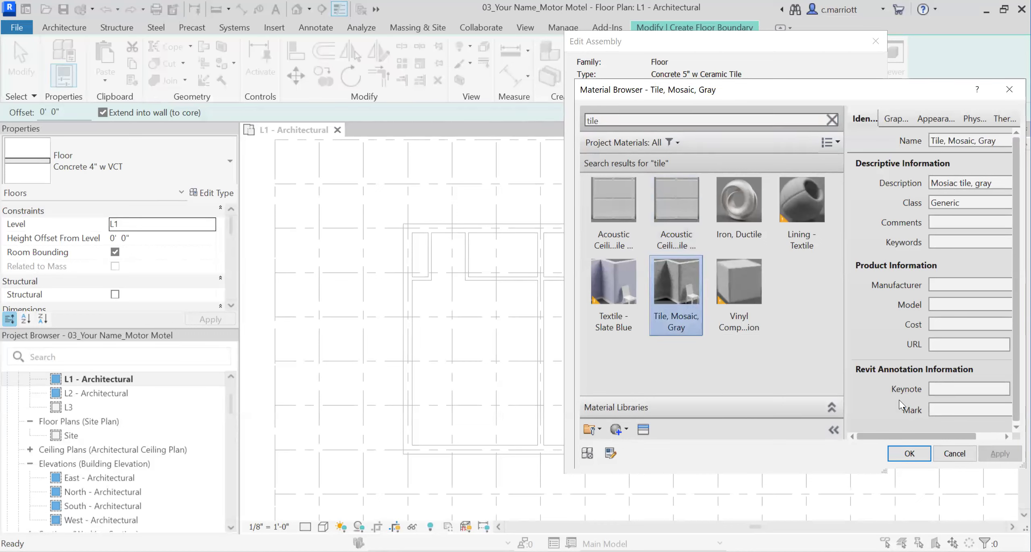
{"action": "left_click", "coordinate": [911, 452]}
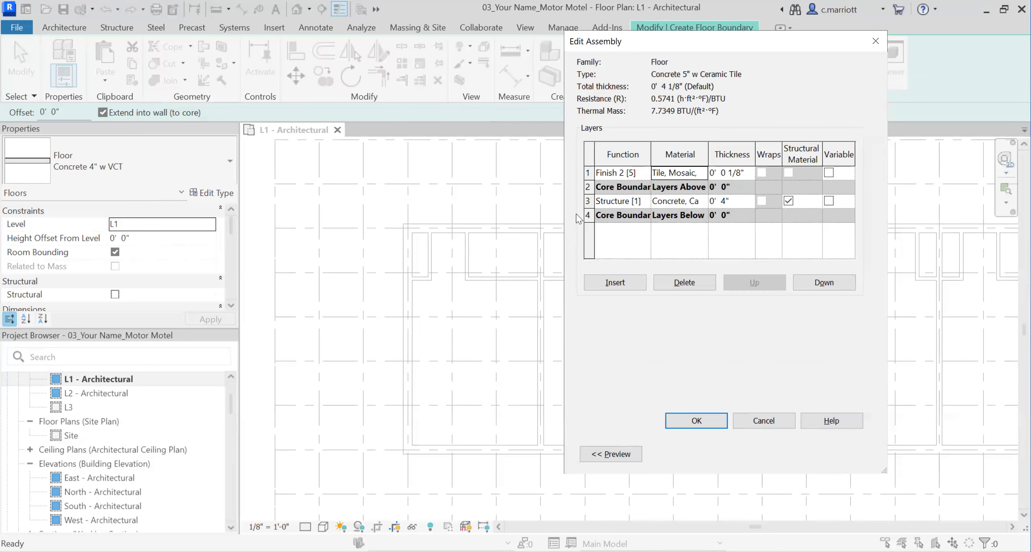
Step: Set the concrete structure layer to 5" thick and the tile finish layer to 1/2" thick, then accept the type changes
{"action": "left_click", "coordinate": [726, 203]}
{"action": "key", "text": "BackSpace"}
{"action": "type", "text": "5"}
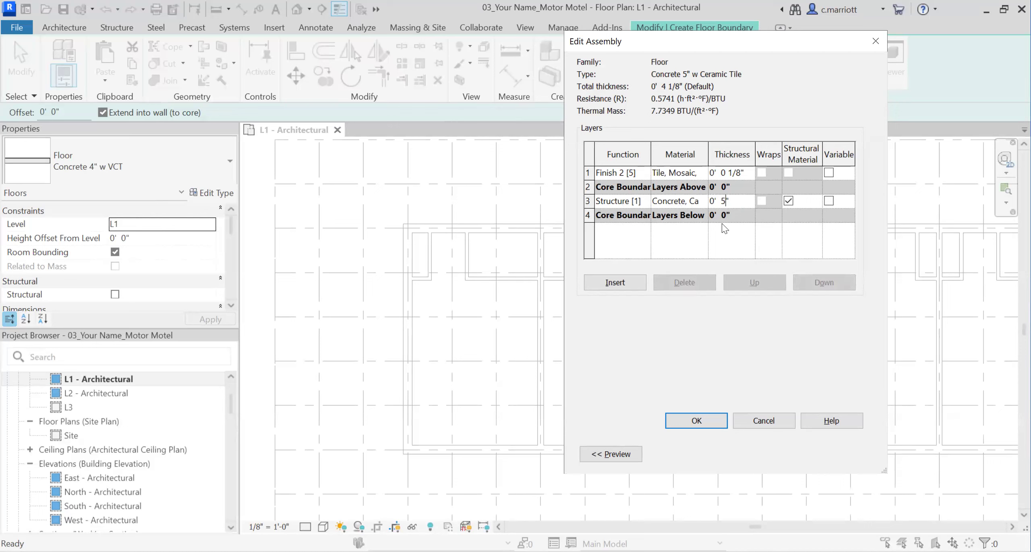
{"action": "left_click", "coordinate": [723, 242]}
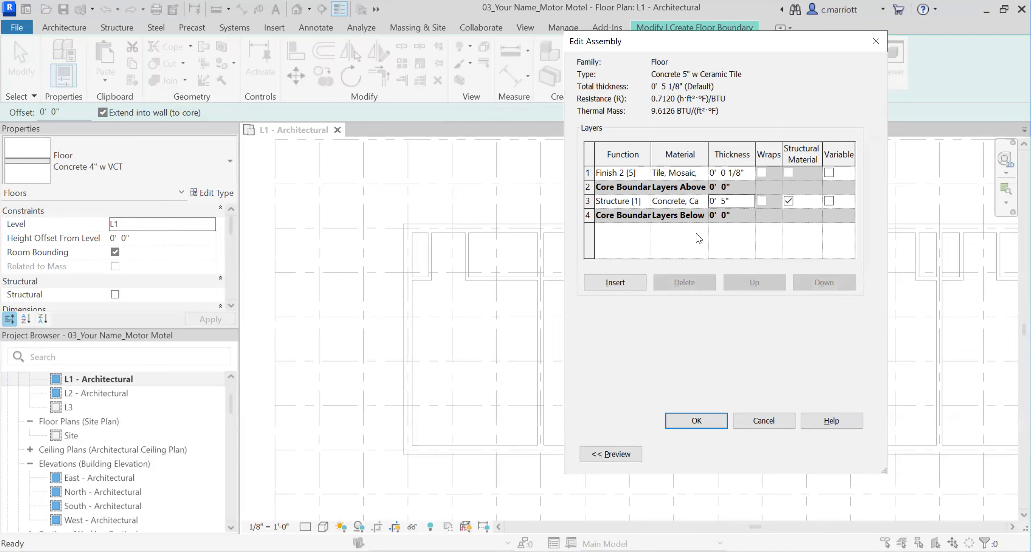
{"action": "left_click", "coordinate": [741, 180]}
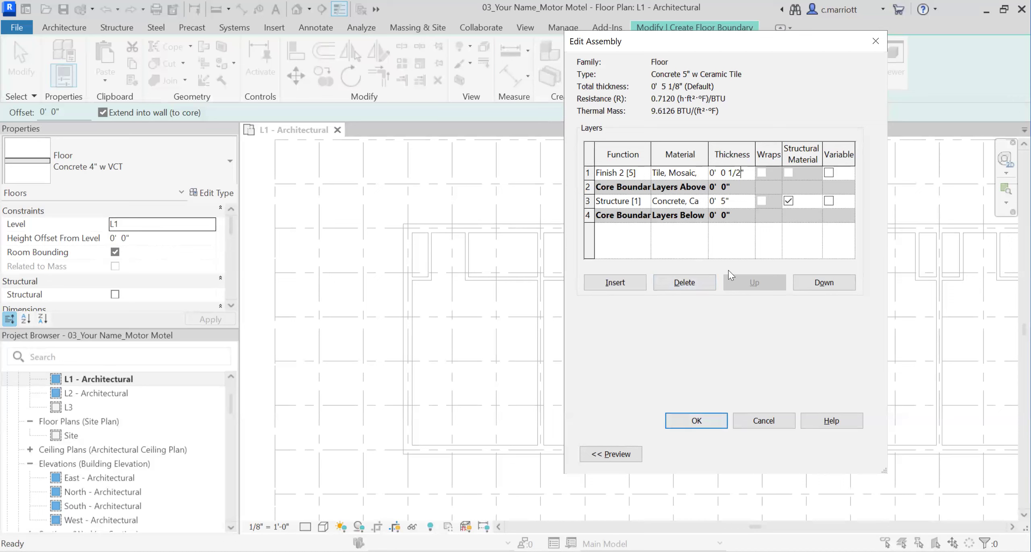
{"action": "left_click", "coordinate": [684, 422]}
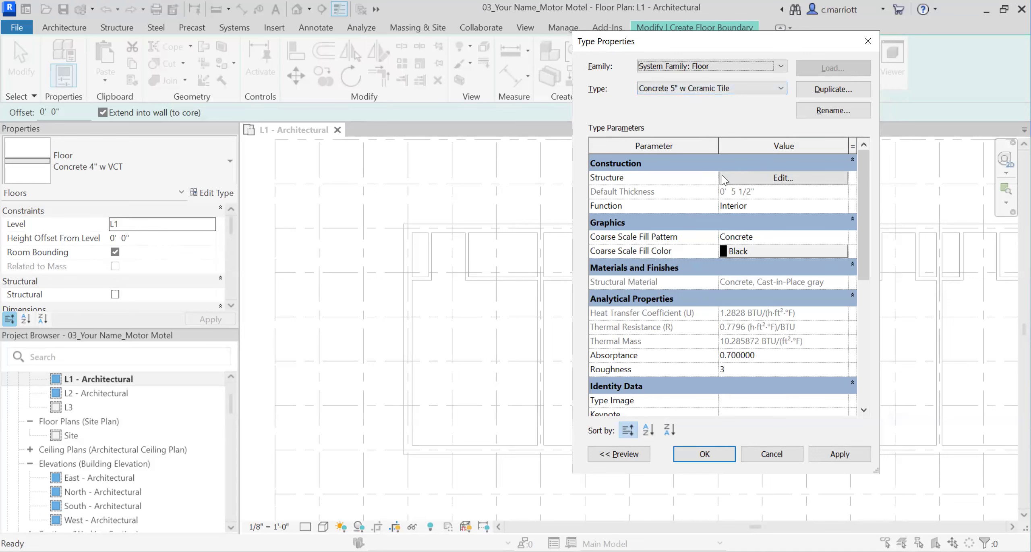
{"action": "left_click", "coordinate": [702, 458]}
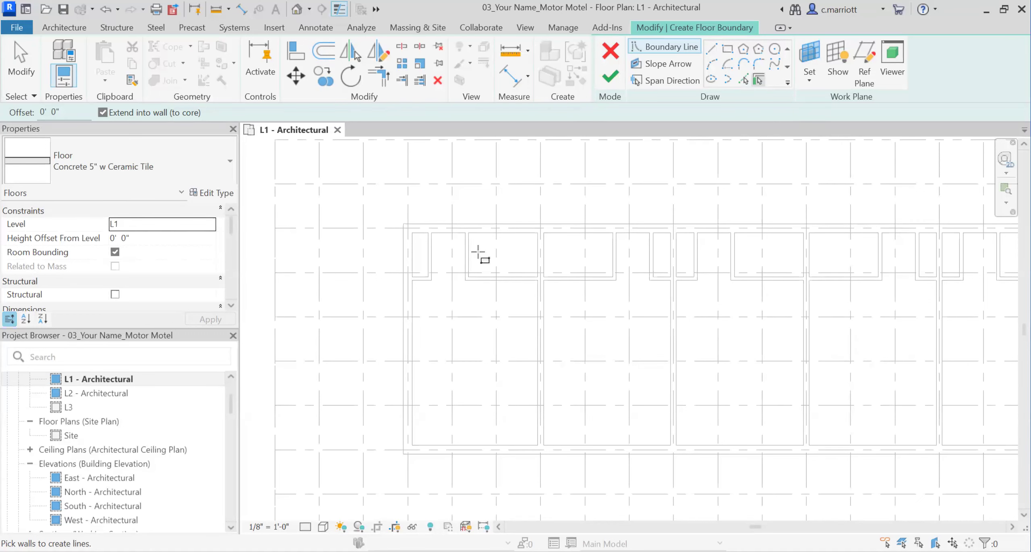
Step: Create the tile floor from a rectangular boundary of about 16' 8" by 5' 8" around the adjoining small rooms in the first two units
{"action": "scroll", "coordinate": [493, 293], "scroll_direction": "up", "scroll_amount": 5}
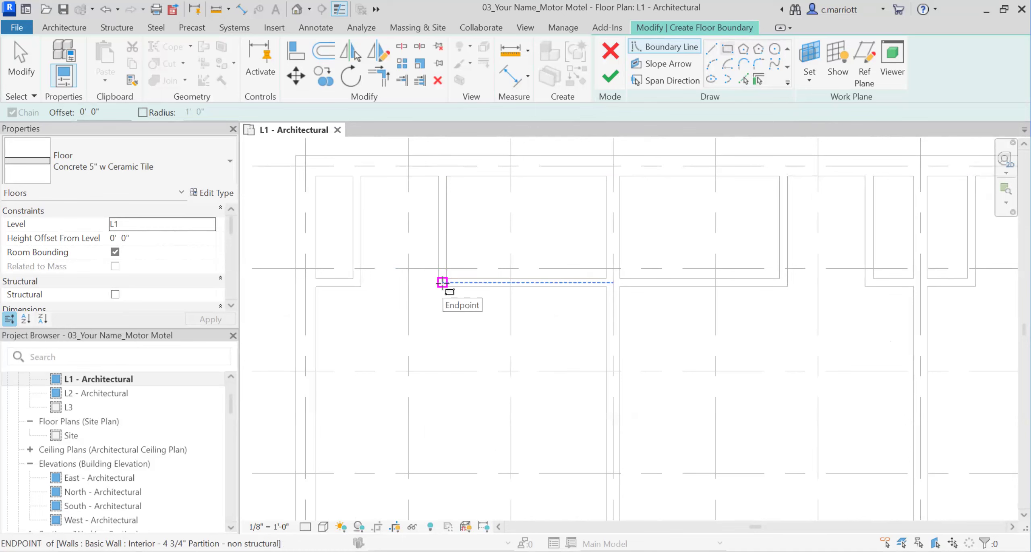
{"action": "left_click", "coordinate": [443, 282]}
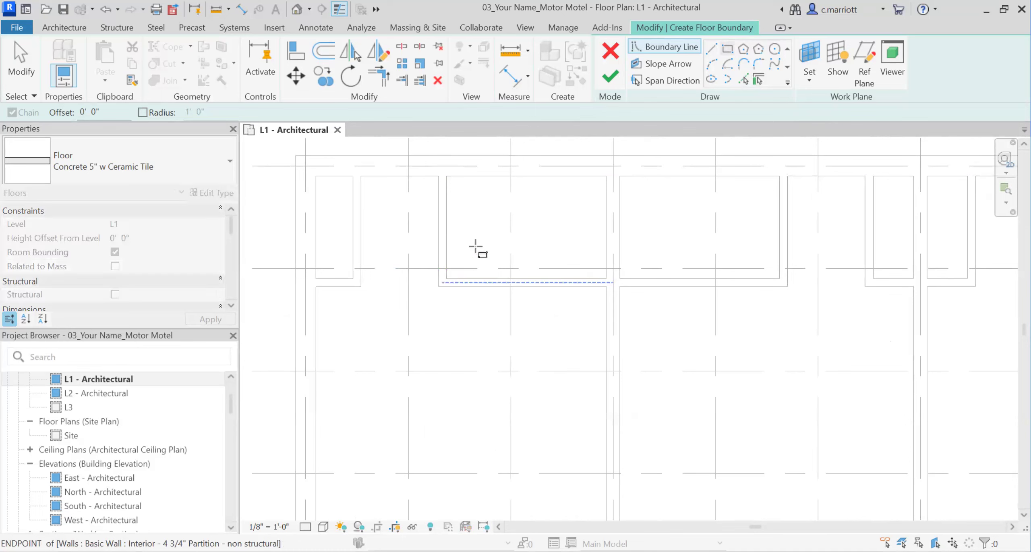
{"action": "left_click", "coordinate": [783, 166]}
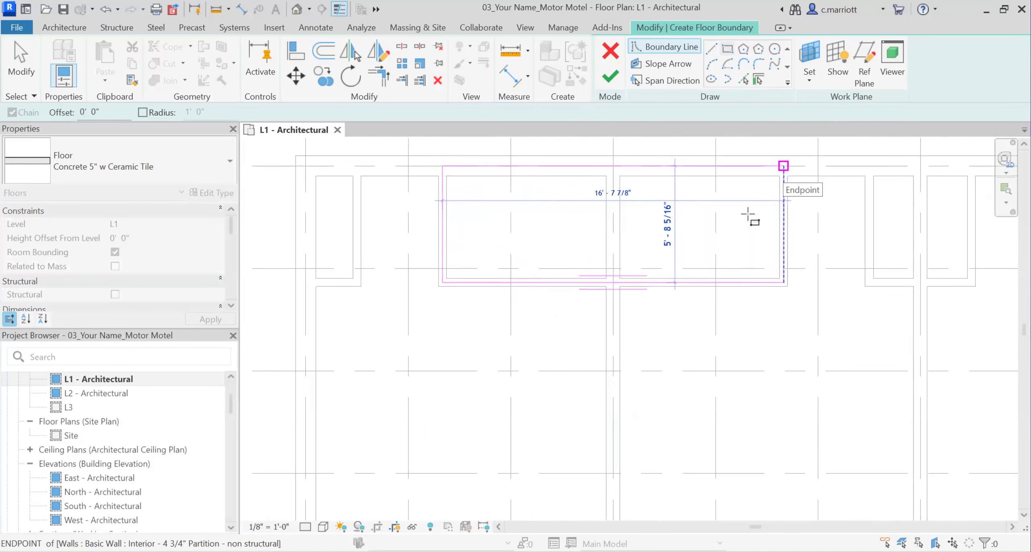
{"action": "left_click", "coordinate": [764, 200]}
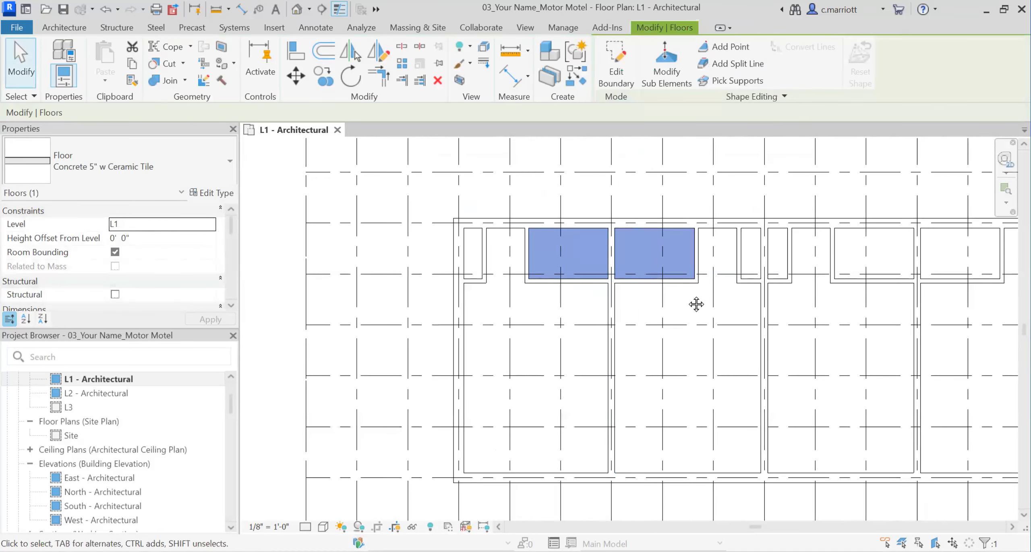
Step: For another tile floor, sketch a rectangular boundary around the third unit's wide small room, from the dividing partition to the room's lower-left wall corner
{"action": "scroll", "coordinate": [410, 288], "scroll_direction": "up", "scroll_amount": 5}
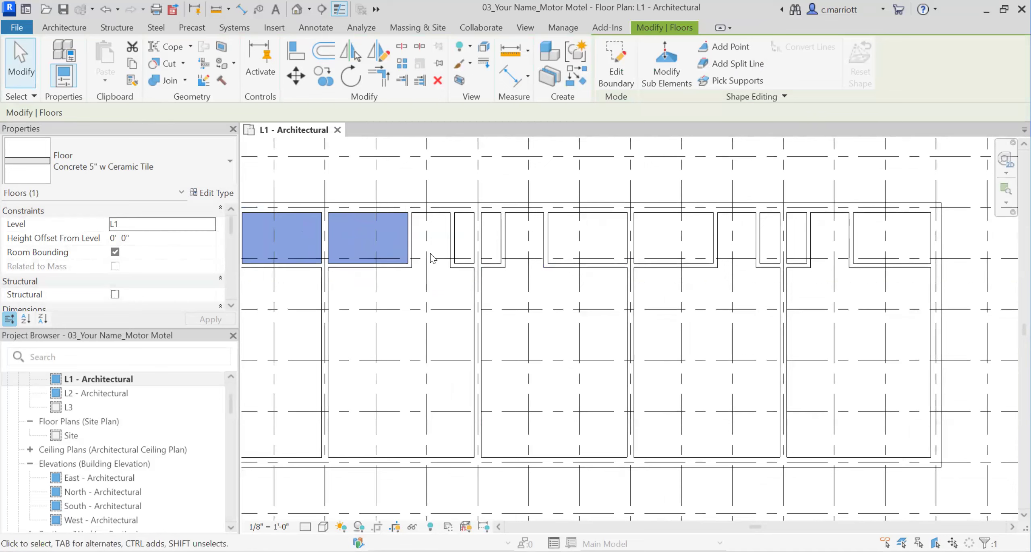
{"action": "scroll", "coordinate": [634, 246], "scroll_direction": "up", "scroll_amount": 3}
{"action": "middle_click_drag", "start_coordinate": [560, 258], "coordinate": [508, 287]}
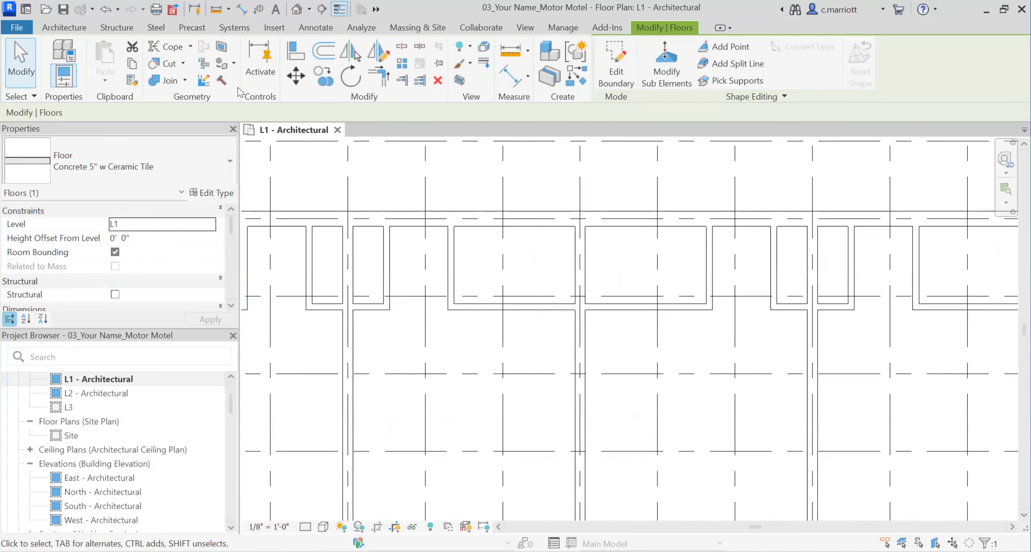
{"action": "left_click", "coordinate": [82, 24]}
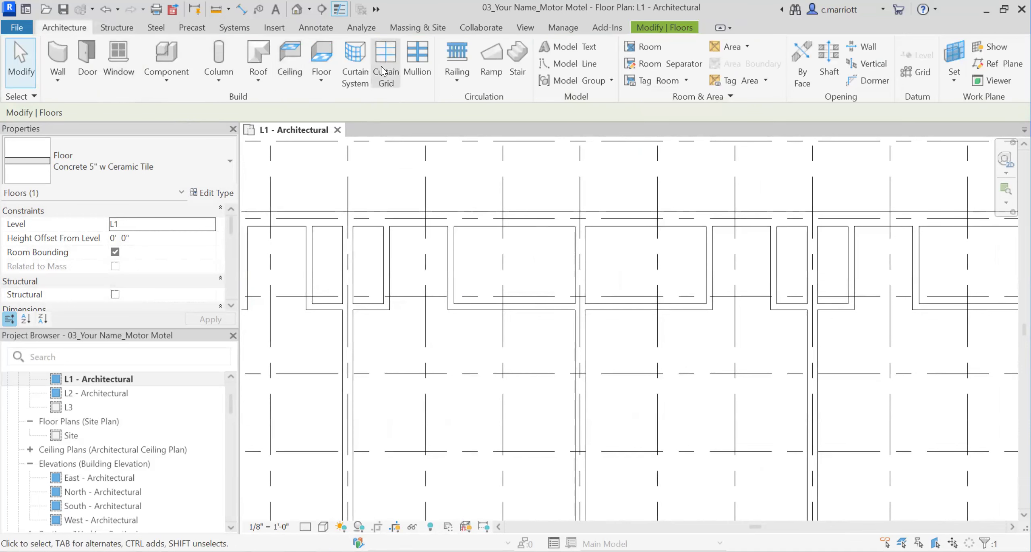
{"action": "left_click", "coordinate": [321, 55]}
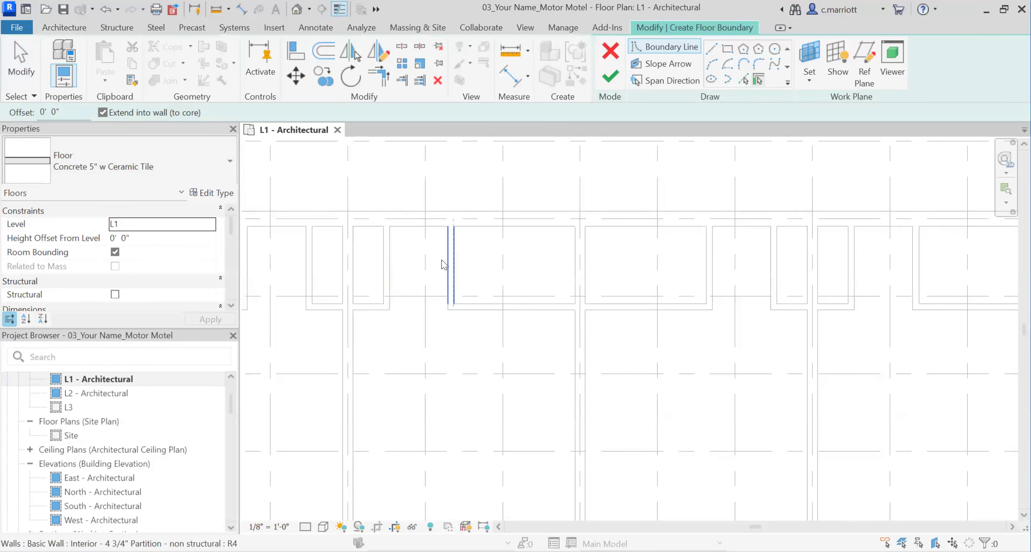
{"action": "scroll", "coordinate": [457, 312], "scroll_direction": "up", "scroll_amount": 2}
{"action": "scroll", "coordinate": [458, 312], "scroll_direction": "up", "scroll_amount": 1}
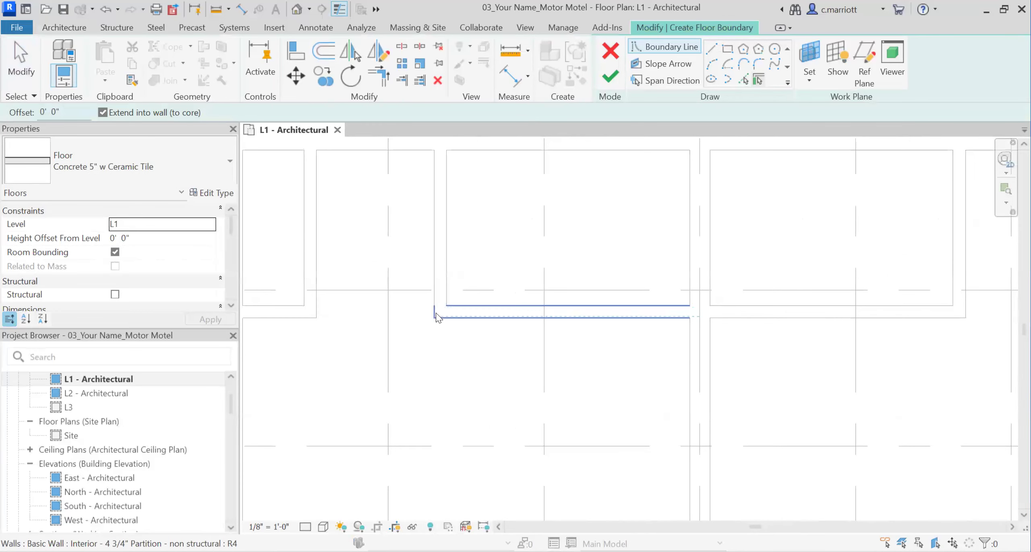
{"action": "scroll", "coordinate": [596, 274], "scroll_direction": "down", "scroll_amount": 1}
{"action": "scroll", "coordinate": [596, 274], "scroll_direction": "down", "scroll_amount": 2}
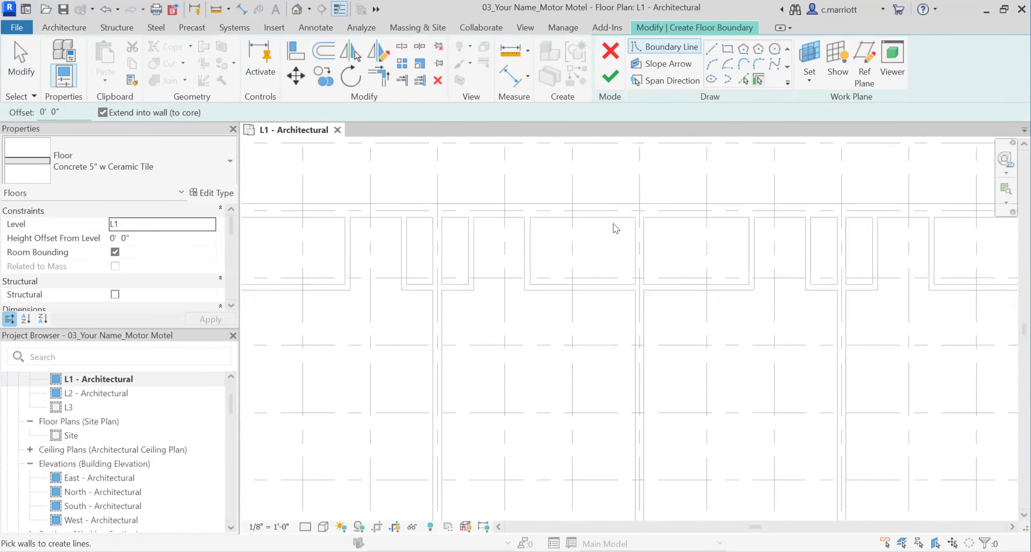
{"action": "scroll", "coordinate": [610, 228], "scroll_direction": "up", "scroll_amount": 1}
{"action": "left_click", "coordinate": [647, 197]}
{"action": "left_click", "coordinate": [727, 49]}
{"action": "left_click", "coordinate": [648, 206]}
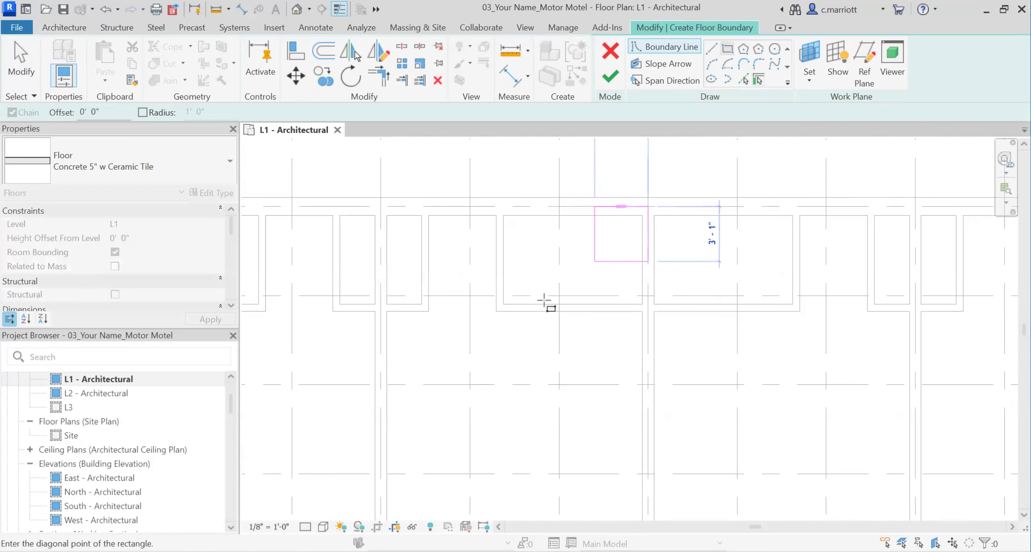
{"action": "scroll", "coordinate": [502, 301], "scroll_direction": "up", "scroll_amount": 3}
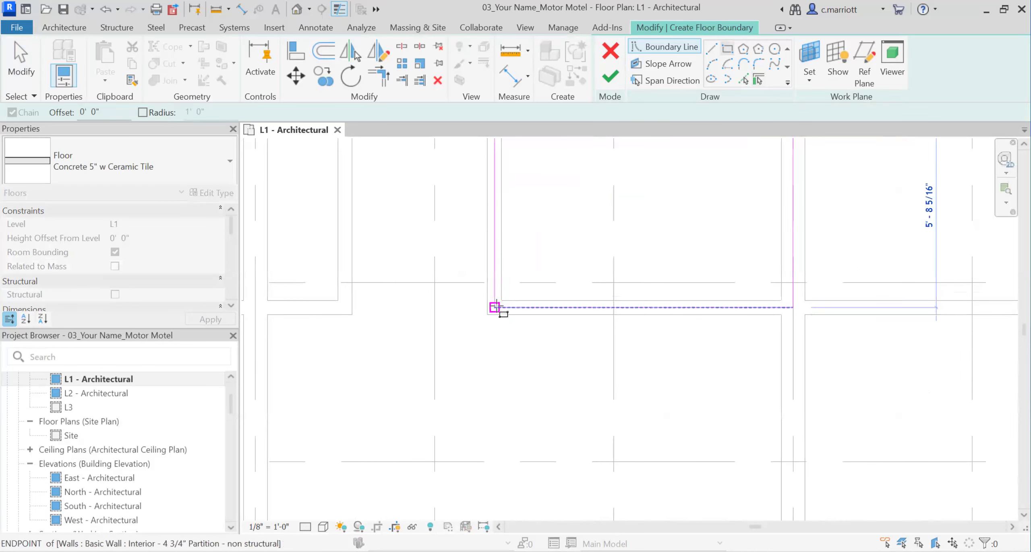
{"action": "left_click", "coordinate": [494, 300]}
{"action": "scroll", "coordinate": [628, 299], "scroll_direction": "down", "scroll_amount": 5}
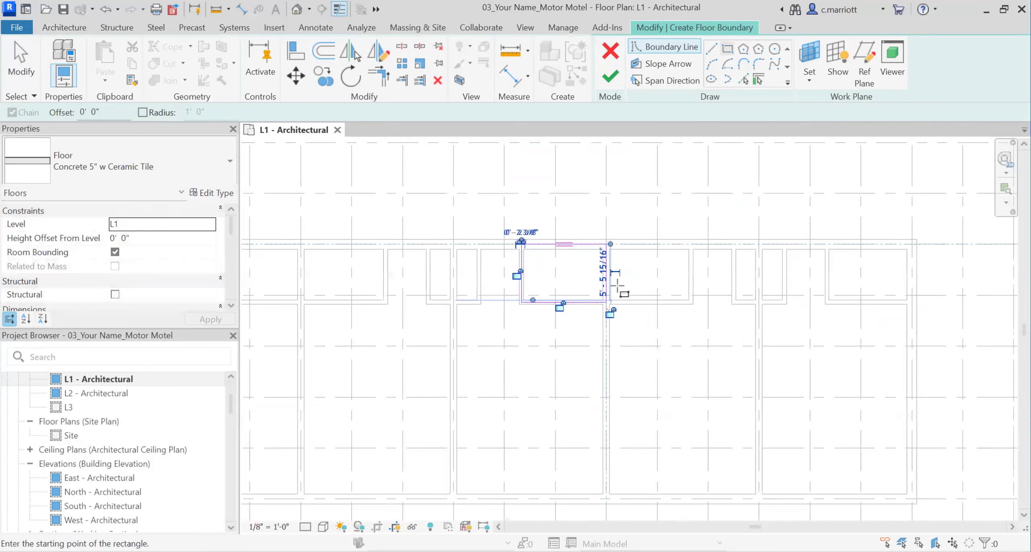
{"action": "scroll", "coordinate": [614, 290], "scroll_direction": "up", "scroll_amount": 3}
{"action": "key", "text": "Escape"}
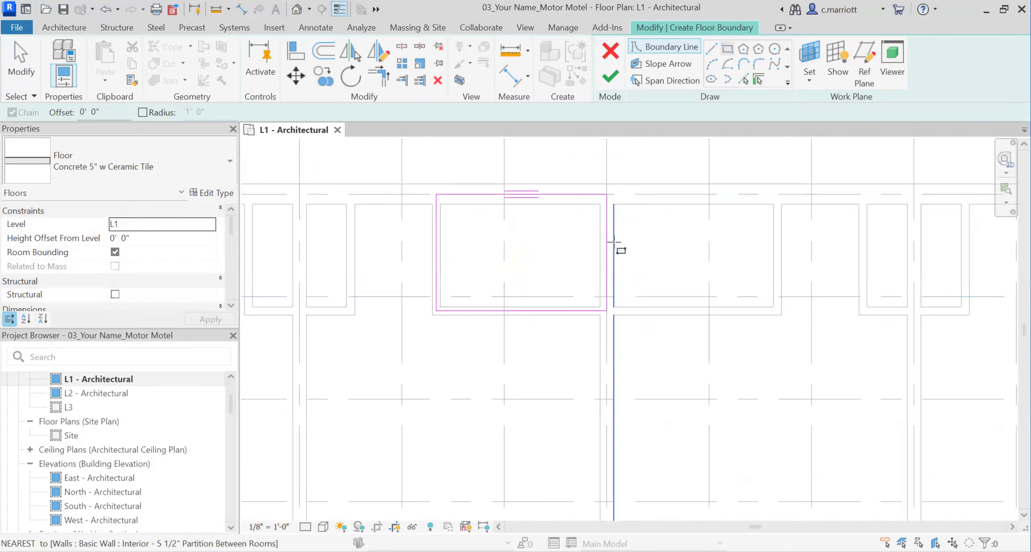
Step: Move the boundary edge at the dividing partition to the far side wall of the fourth unit's small room and finish the floor
{"action": "key", "text": "Escape"}
{"action": "left_click", "coordinate": [607, 234]}
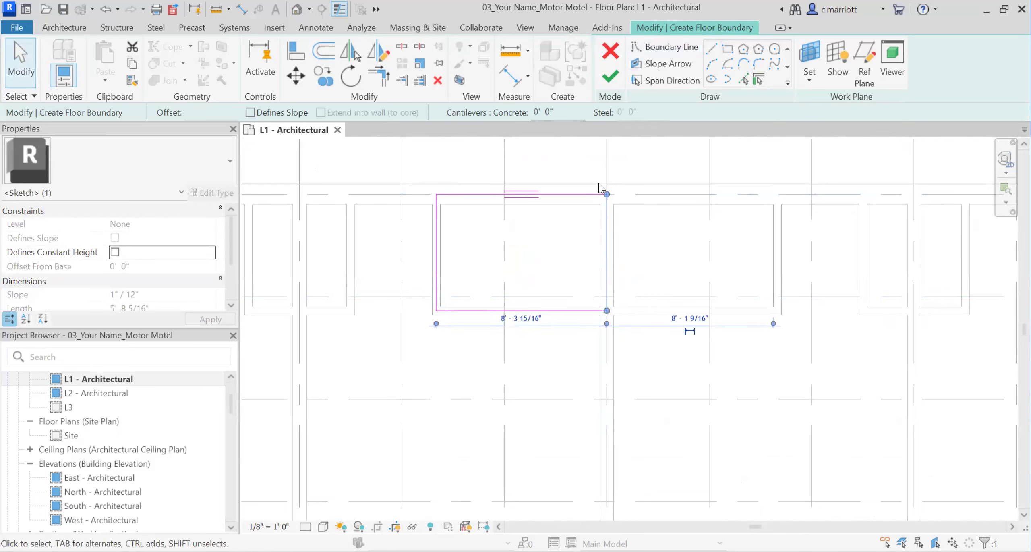
{"action": "key", "text": "m"}
{"action": "key", "text": "v"}
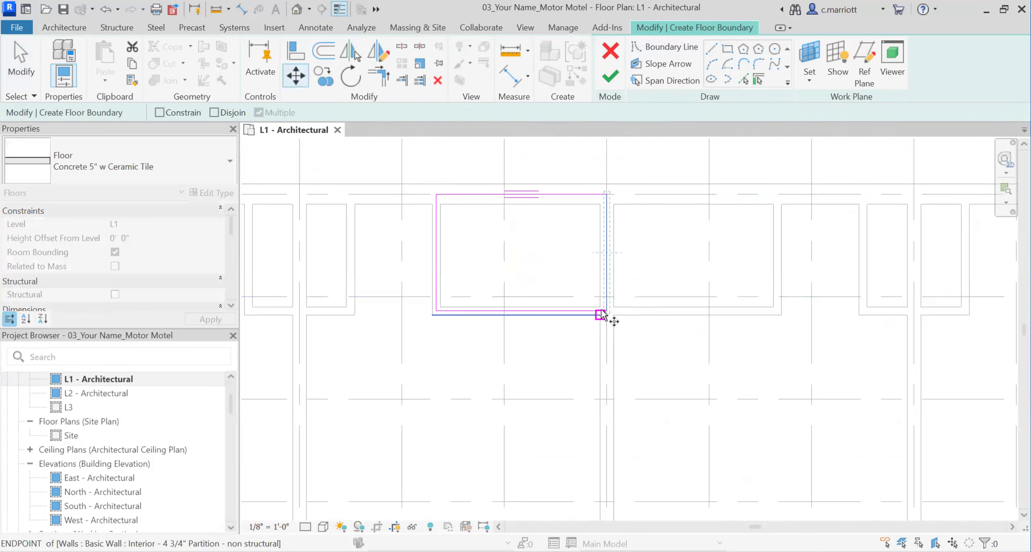
{"action": "left_click", "coordinate": [607, 194]}
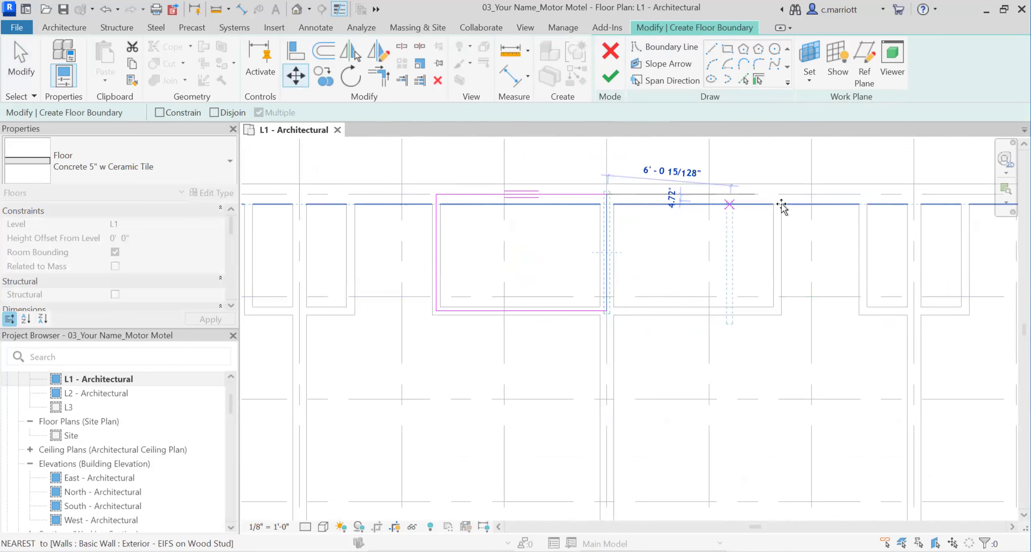
{"action": "left_click", "coordinate": [777, 195]}
{"action": "key", "text": "Escape"}
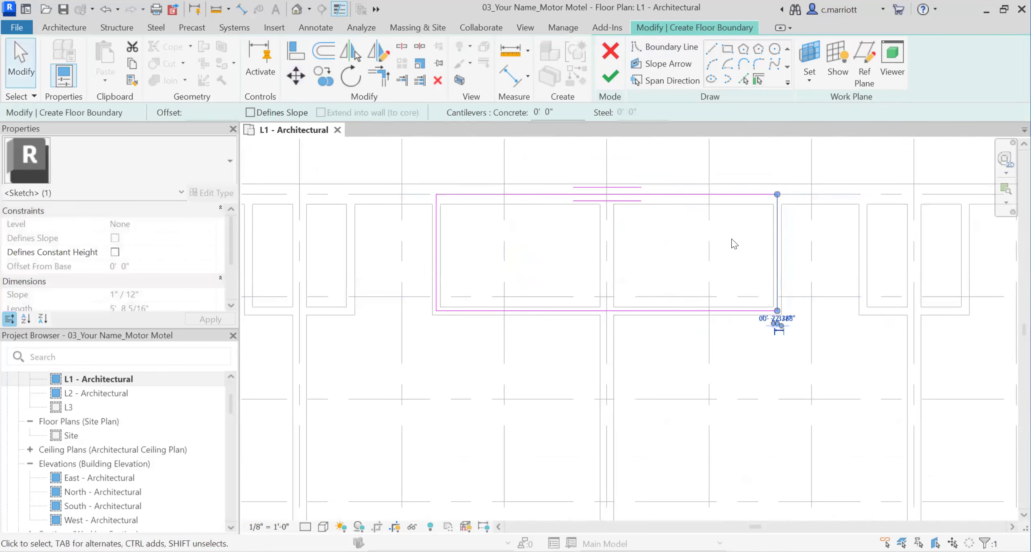
{"action": "left_click", "coordinate": [611, 77]}
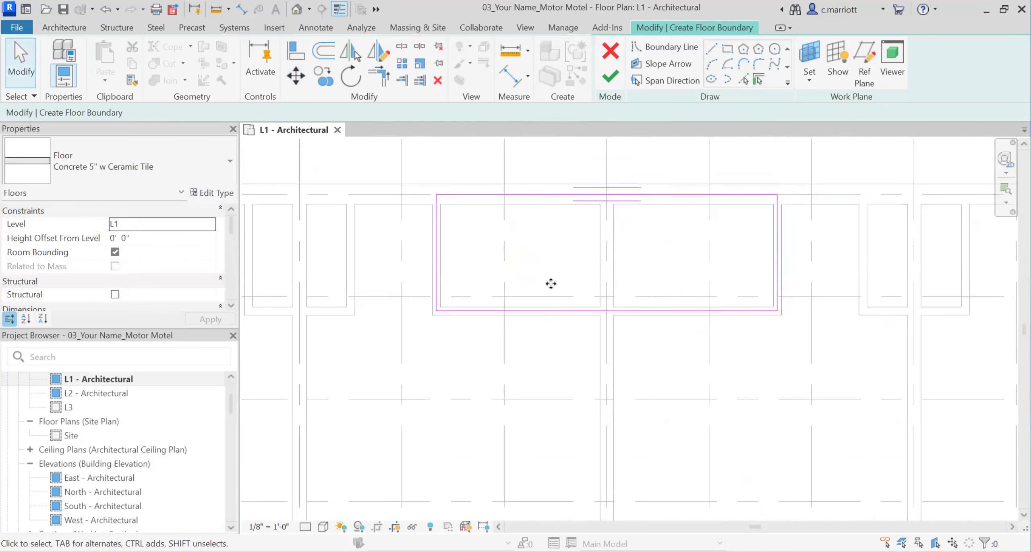
Step: Create another Concrete 5" w Ceramic Tile floor from a rectangular boundary around the fifth unit's wide small room, out to the exterior wall corner
{"action": "scroll", "coordinate": [700, 308], "scroll_direction": "down", "scroll_amount": 2}
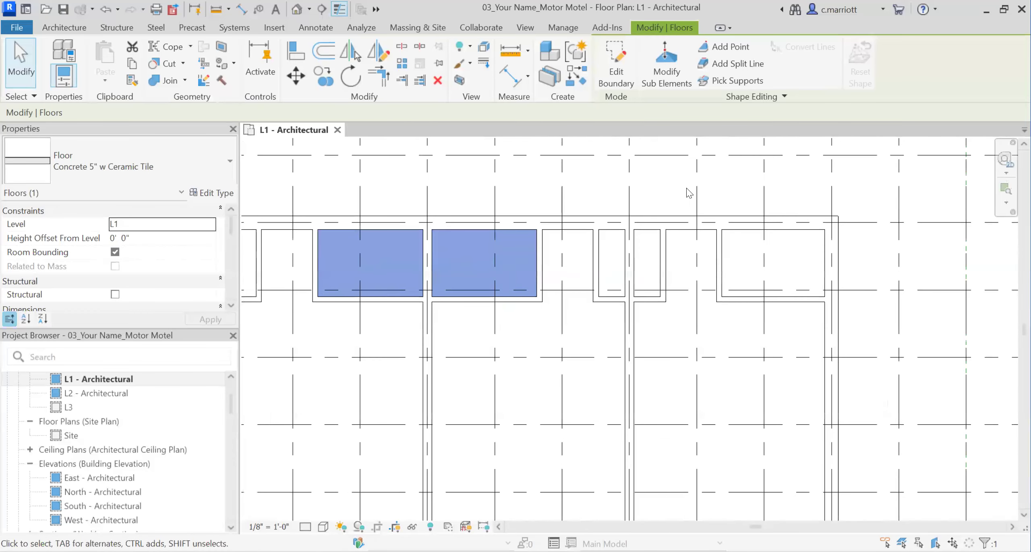
{"action": "left_click", "coordinate": [70, 26]}
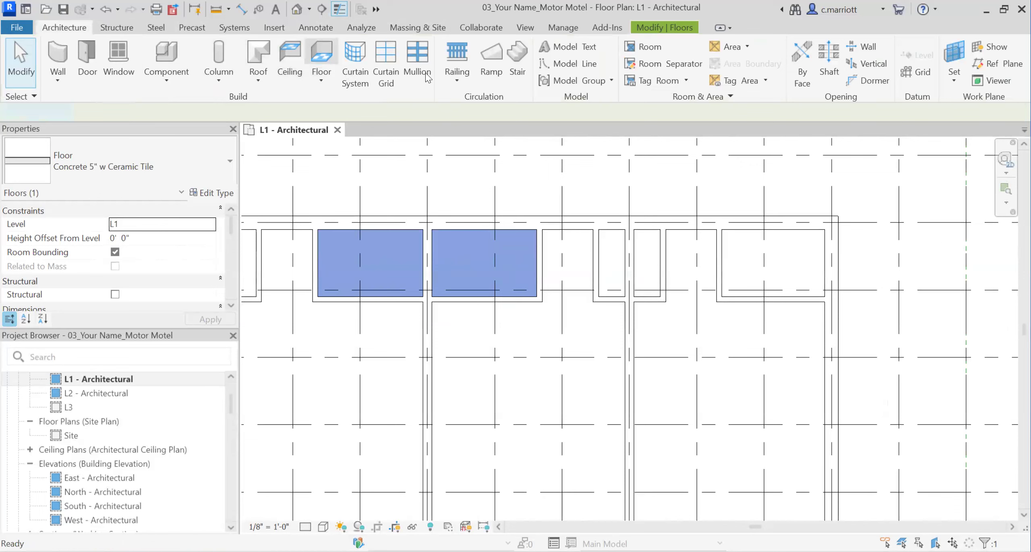
{"action": "left_click", "coordinate": [315, 69]}
{"action": "left_click", "coordinate": [728, 49]}
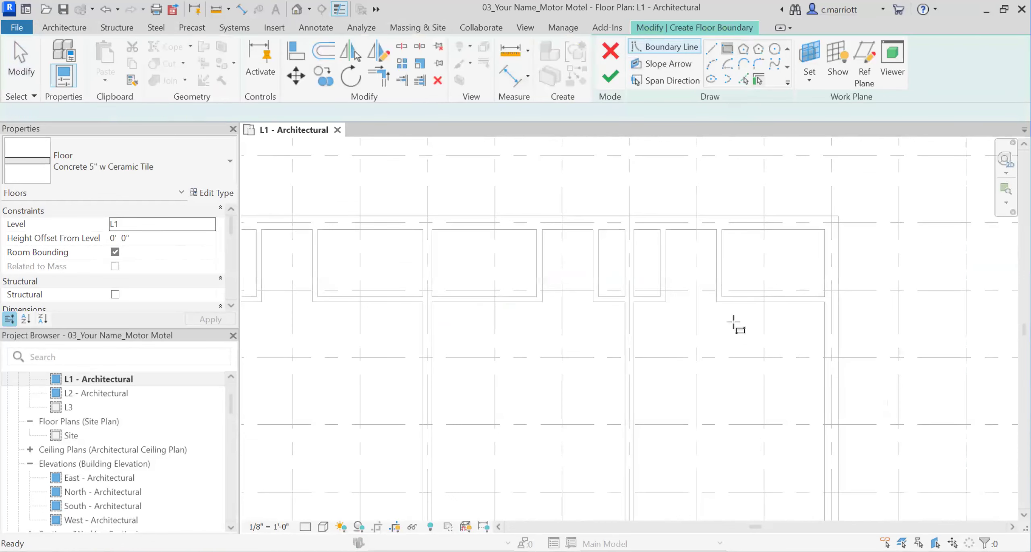
{"action": "scroll", "coordinate": [727, 299], "scroll_direction": "up", "scroll_amount": 1}
{"action": "scroll", "coordinate": [726, 299], "scroll_direction": "up", "scroll_amount": 2}
{"action": "left_click", "coordinate": [716, 299]}
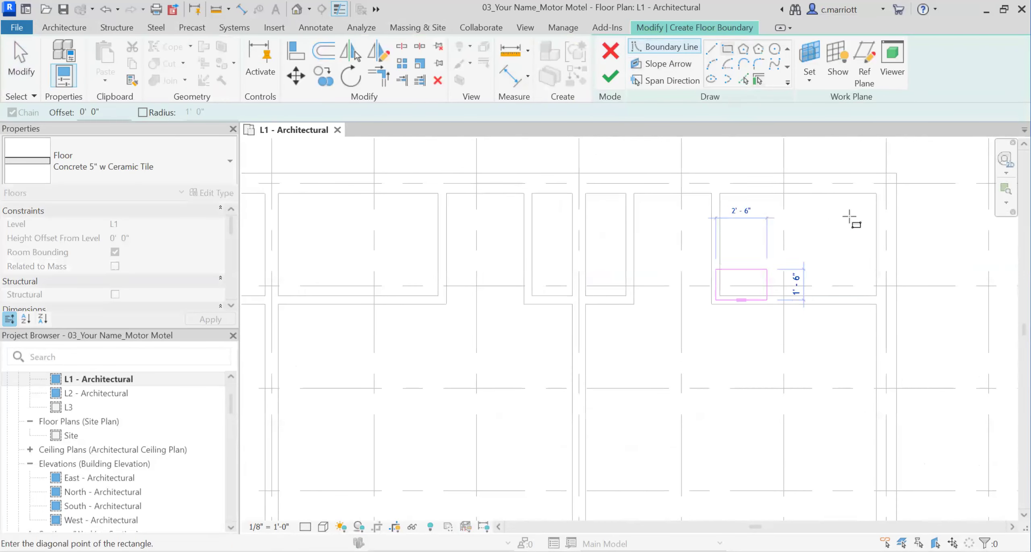
{"action": "left_click", "coordinate": [886, 183]}
{"action": "left_click", "coordinate": [609, 77]}
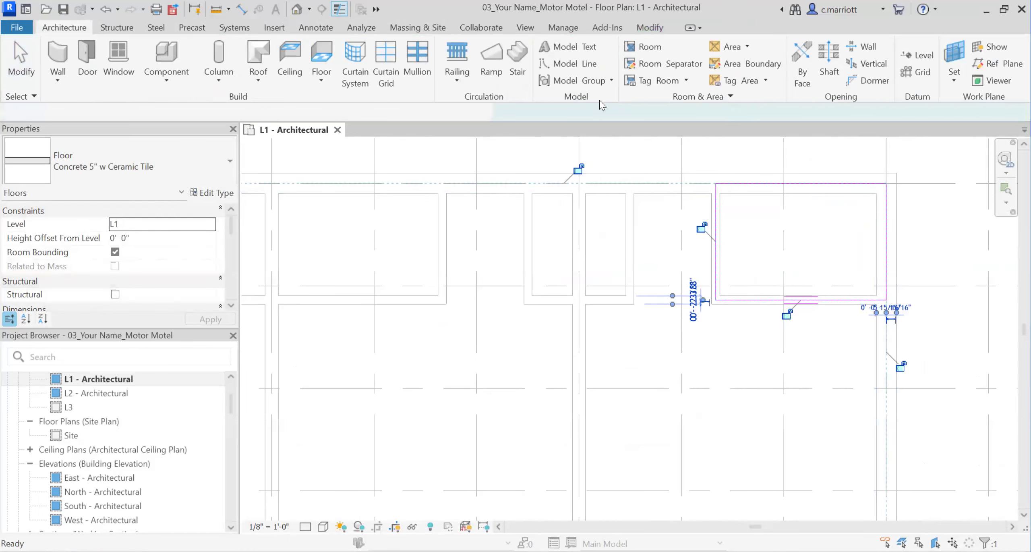
{"action": "left_click", "coordinate": [467, 358]}
Step: Set the height offset from level of the tile floor in the first two units to 0' 0 1/2"
{"action": "scroll", "coordinate": [463, 358], "scroll_direction": "down", "scroll_amount": 5}
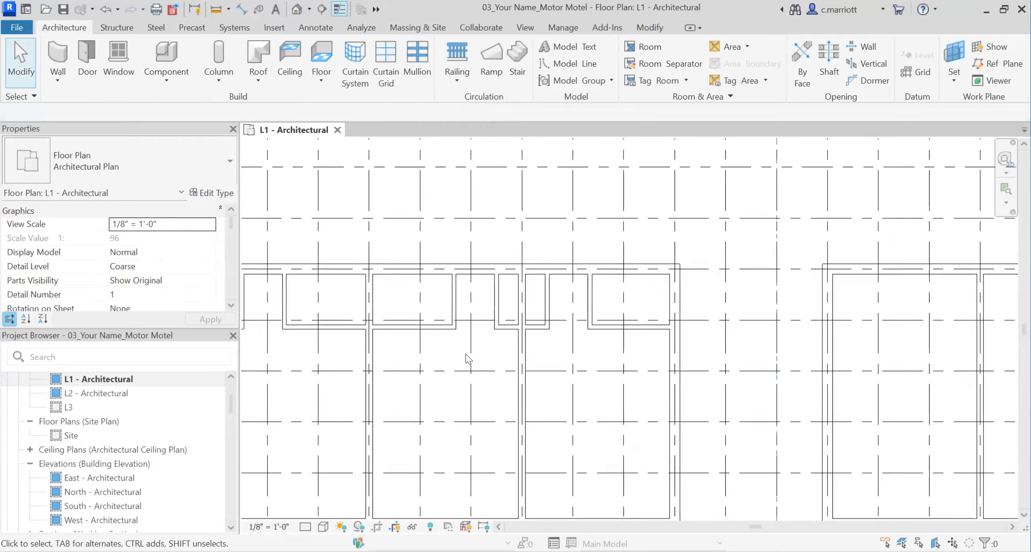
{"action": "middle_click_drag", "start_coordinate": [459, 356], "coordinate": [528, 327]}
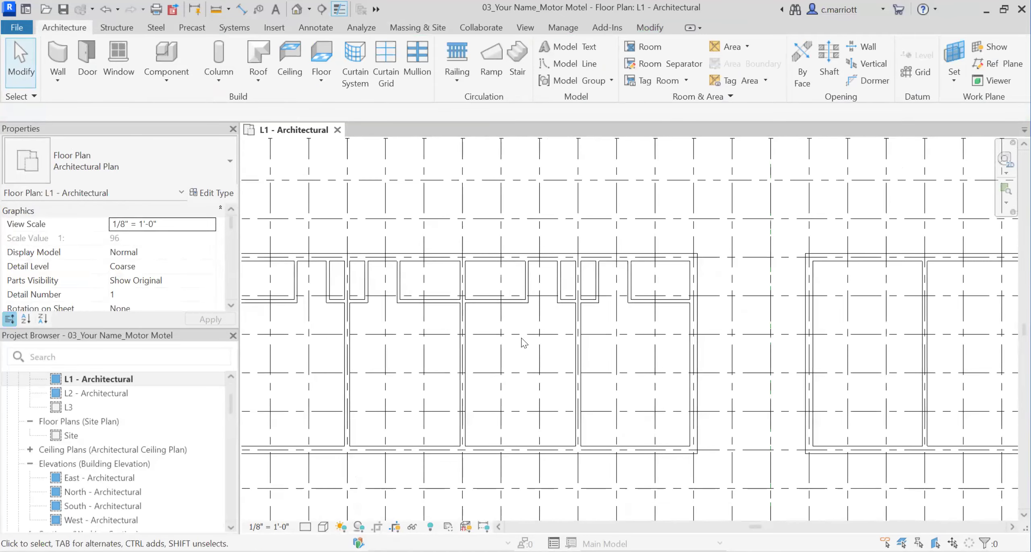
{"action": "scroll", "coordinate": [480, 358], "scroll_direction": "down", "scroll_amount": 4}
{"action": "scroll", "coordinate": [346, 322], "scroll_direction": "up", "scroll_amount": 6}
{"action": "scroll", "coordinate": [356, 321], "scroll_direction": "up", "scroll_amount": 2}
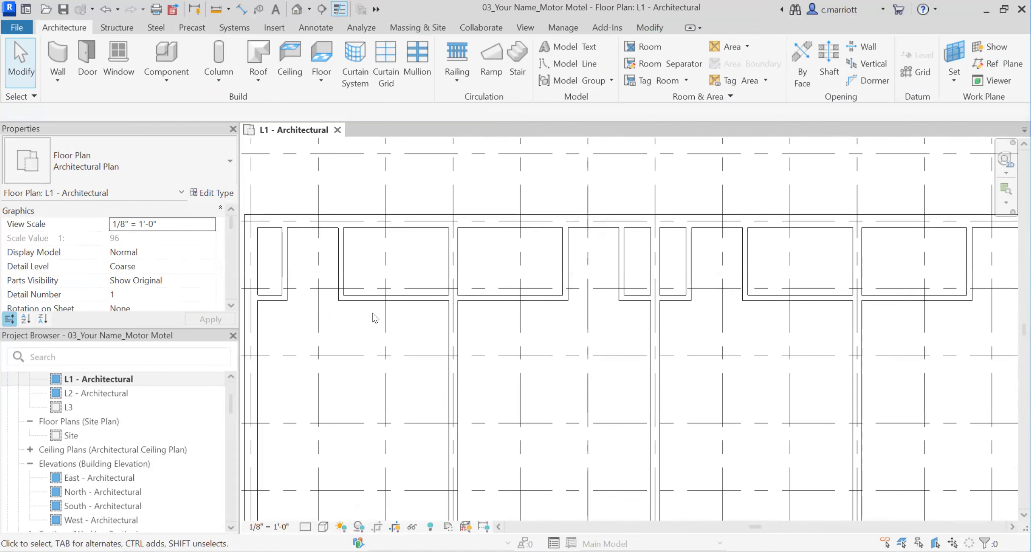
{"action": "scroll", "coordinate": [362, 314], "scroll_direction": "up", "scroll_amount": 3}
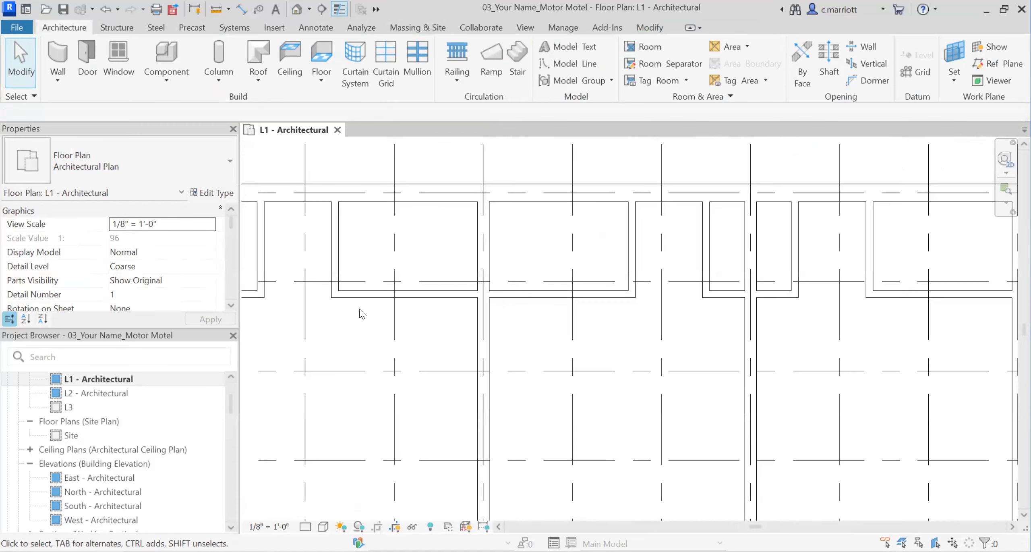
{"action": "scroll", "coordinate": [362, 314], "scroll_direction": "down", "scroll_amount": 3}
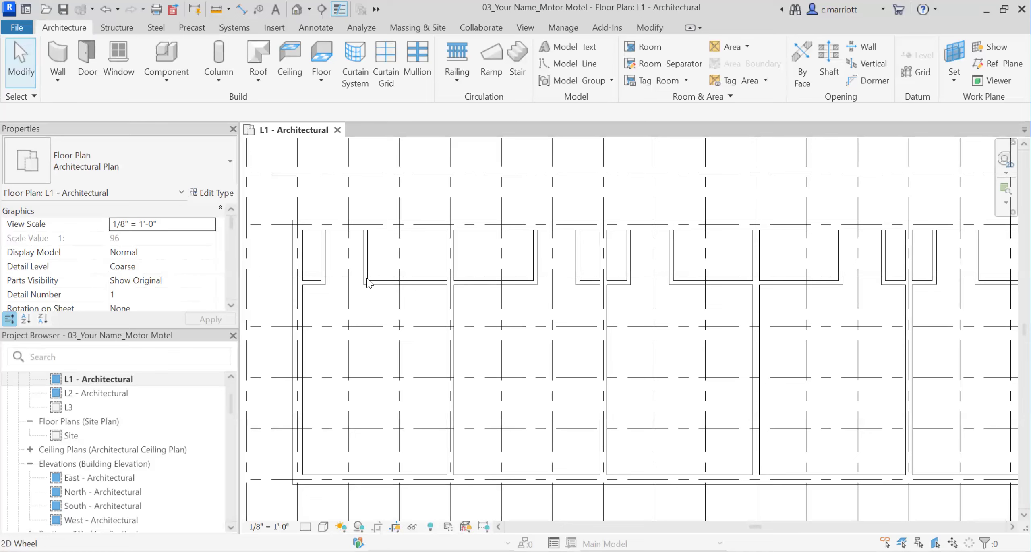
{"action": "left_click", "coordinate": [375, 264]}
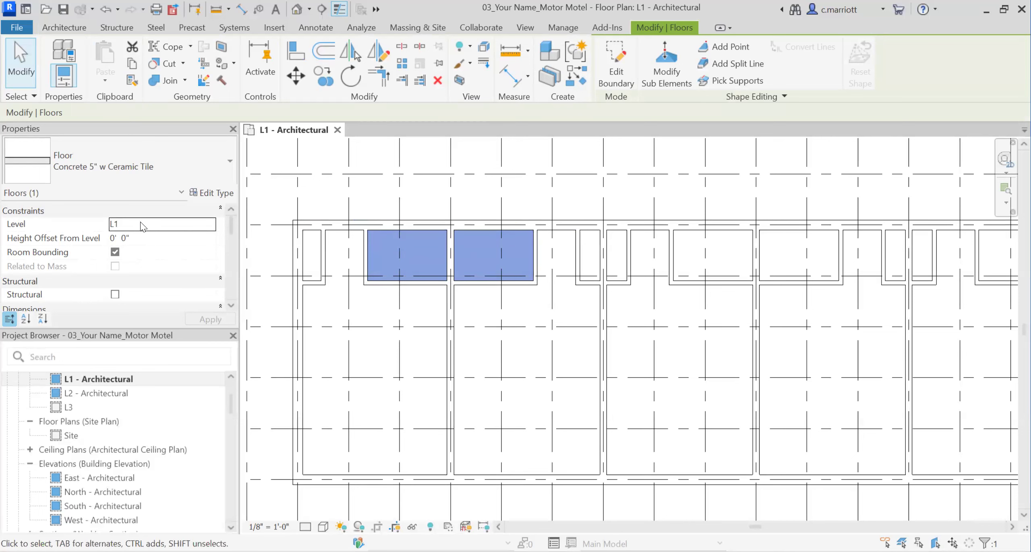
{"action": "left_click", "coordinate": [128, 240]}
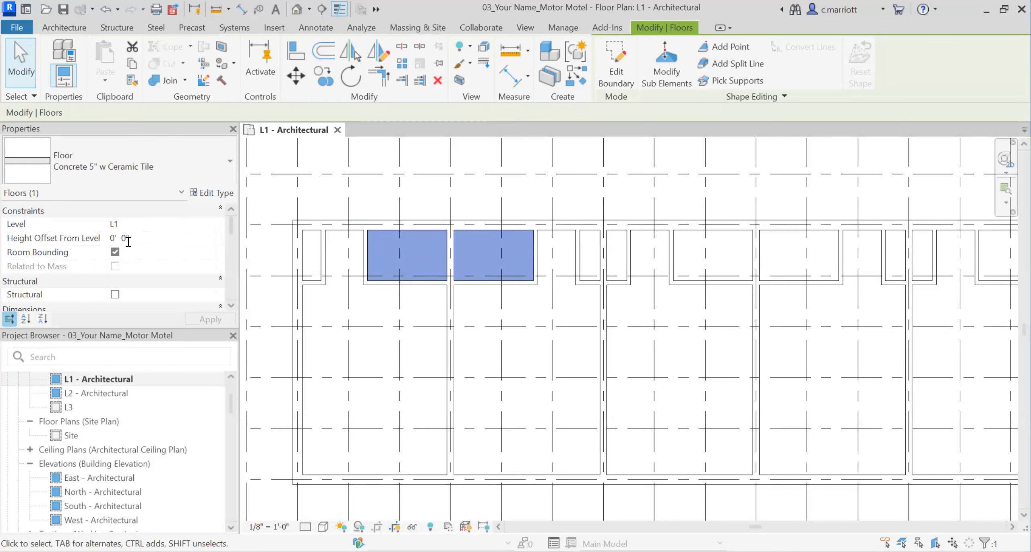
{"action": "key", "text": "BackSpace"}
{"action": "type", "text": "1/2"}
{"action": "left_click", "coordinate": [205, 319]}
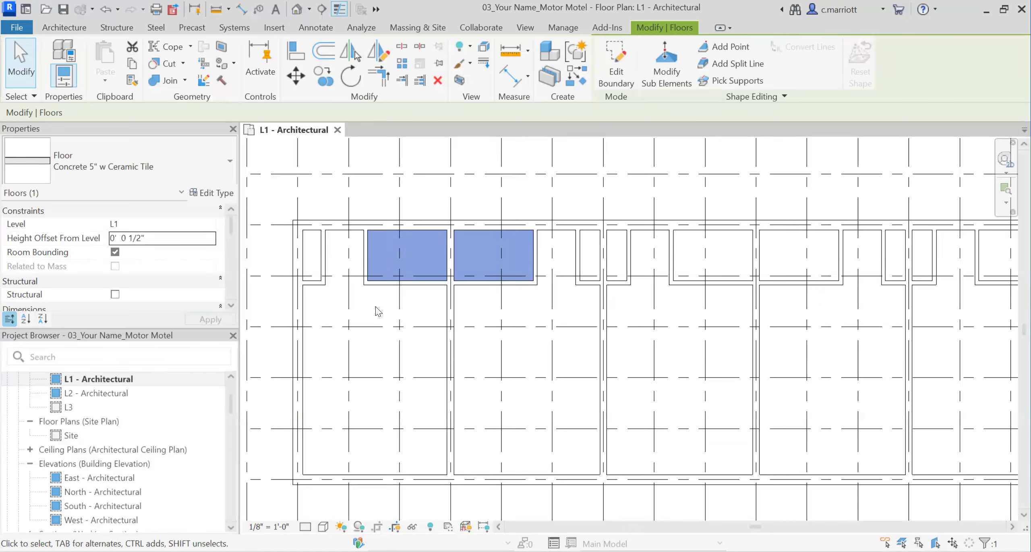
Step: Set the height offset from level to 0' 0 1/2" for the tile floors in the third and fourth units and in the fifth unit
{"action": "left_click", "coordinate": [682, 252]}
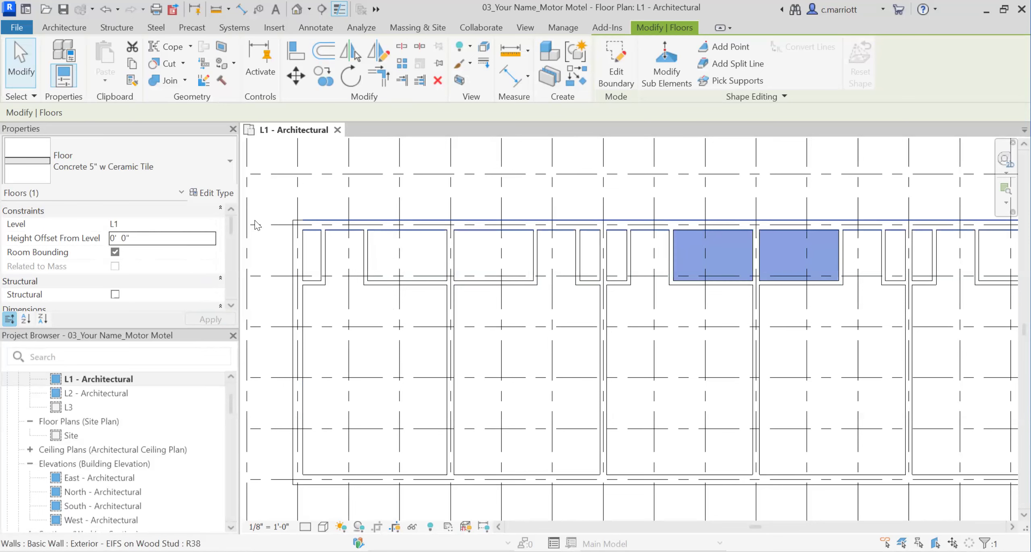
{"action": "left_click", "coordinate": [124, 238]}
{"action": "type", "text": "1/2"}
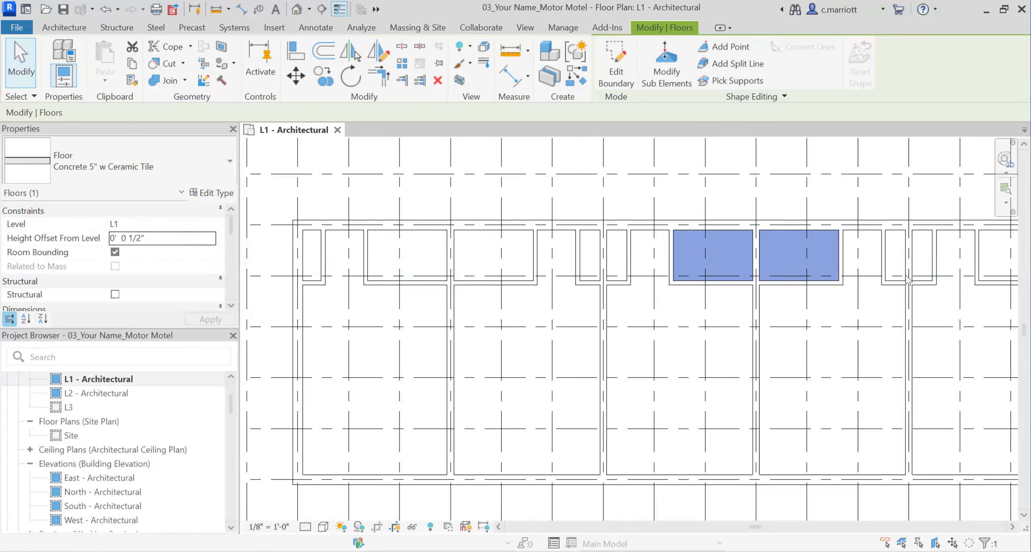
{"action": "left_click", "coordinate": [912, 284]}
{"action": "left_click", "coordinate": [992, 262]}
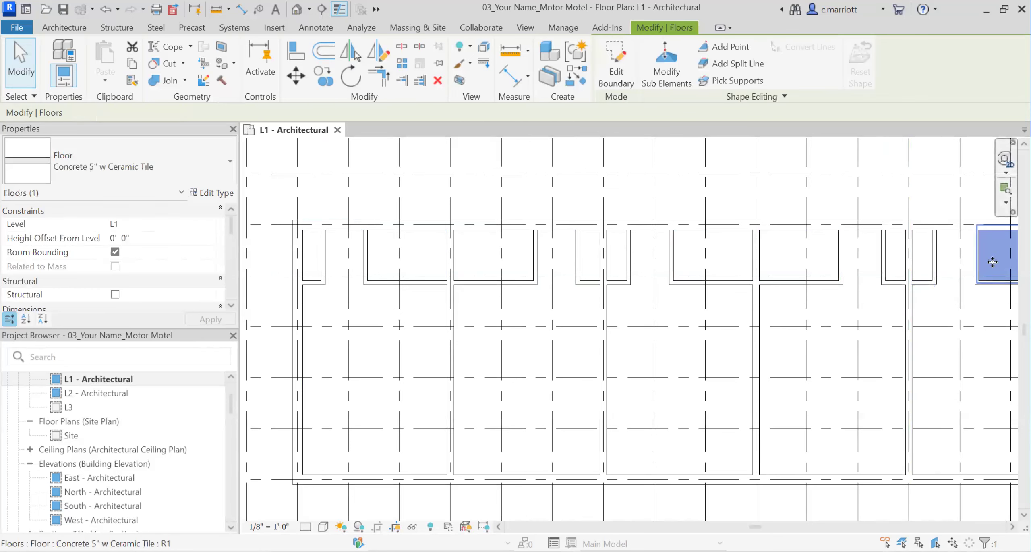
{"action": "left_click", "coordinate": [126, 240]}
{"action": "type", "text": "1/2"}
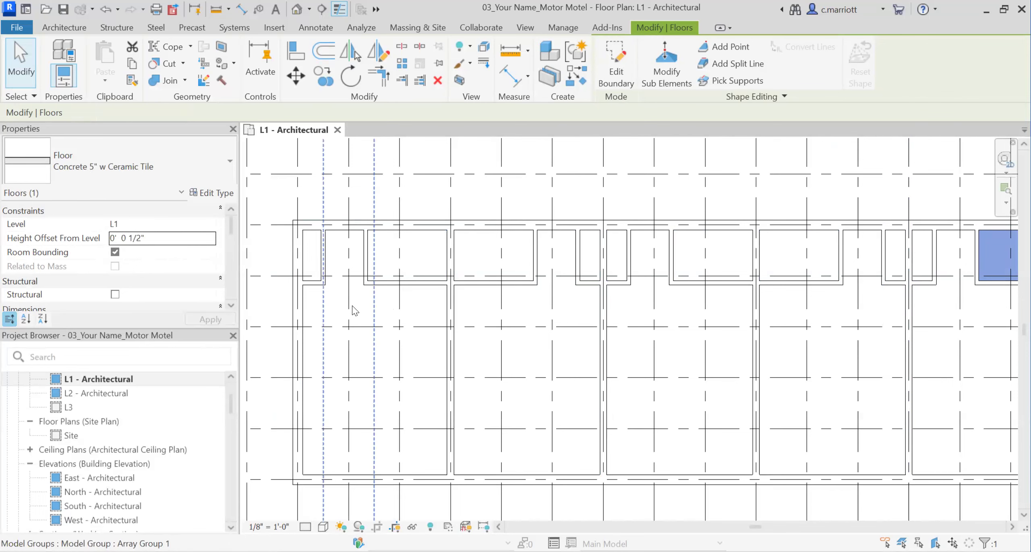
{"action": "type", "text": "cs"}
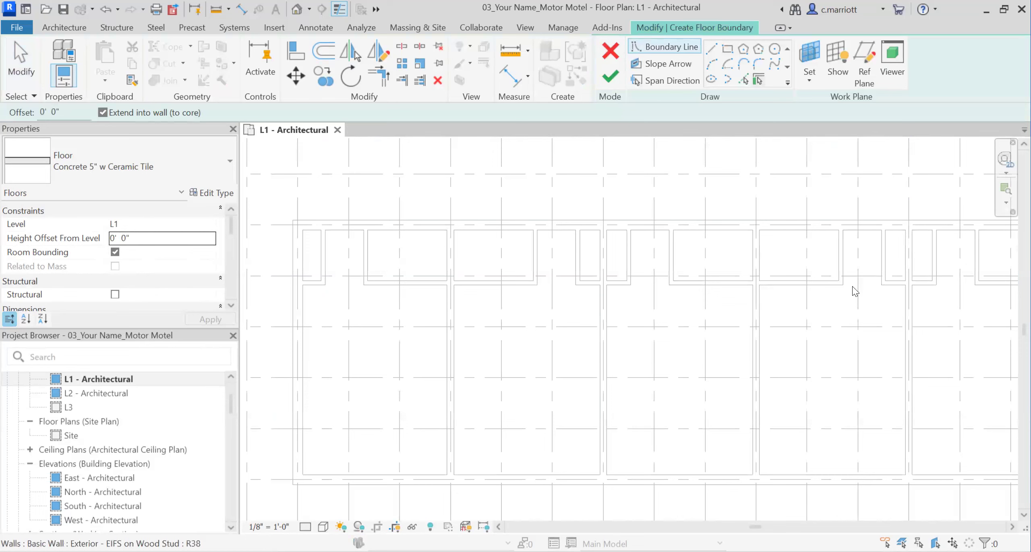
{"action": "key", "text": "Escape"}
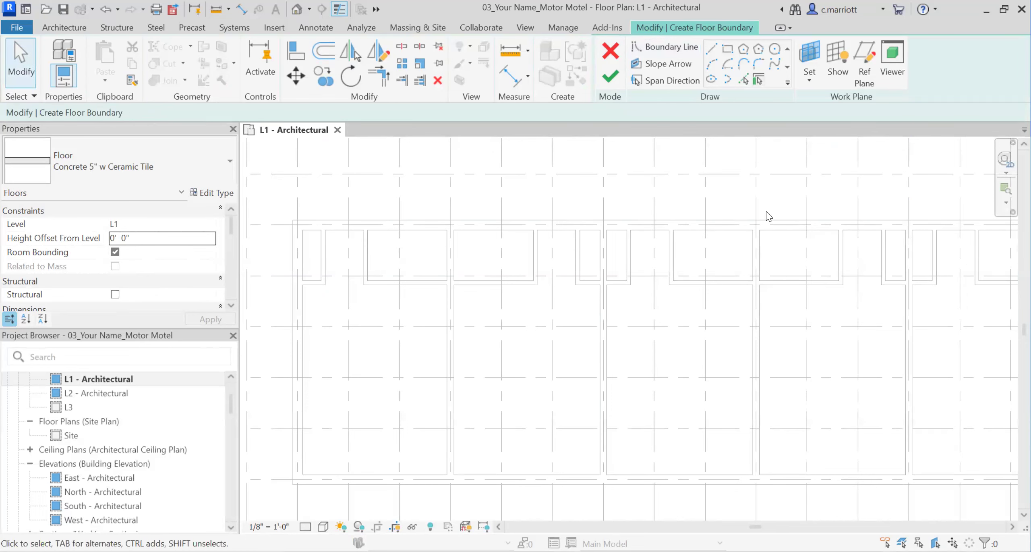
{"action": "left_click", "coordinate": [610, 51]}
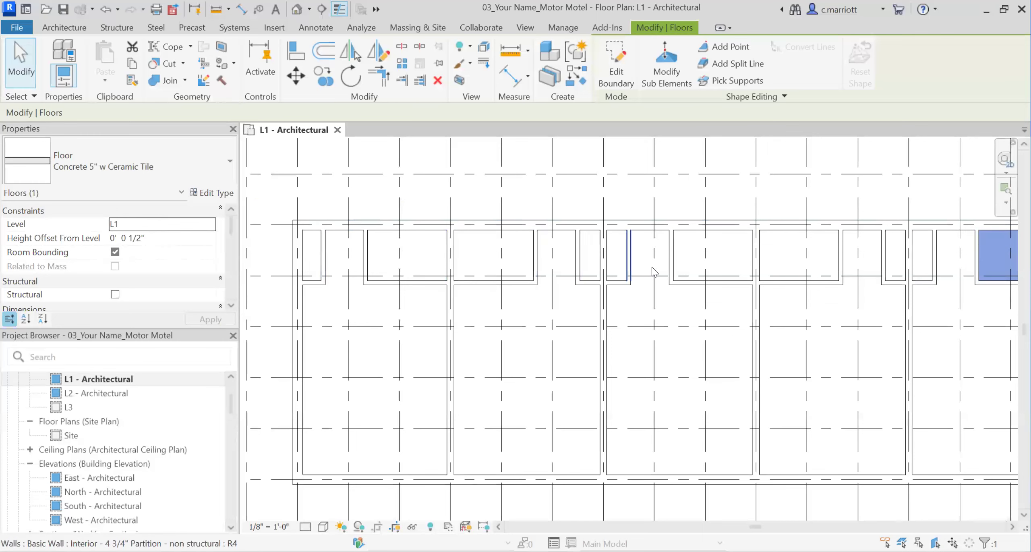
Step: Check the height offsets of the tile floors in the first four units
{"action": "left_click", "coordinate": [725, 247]}
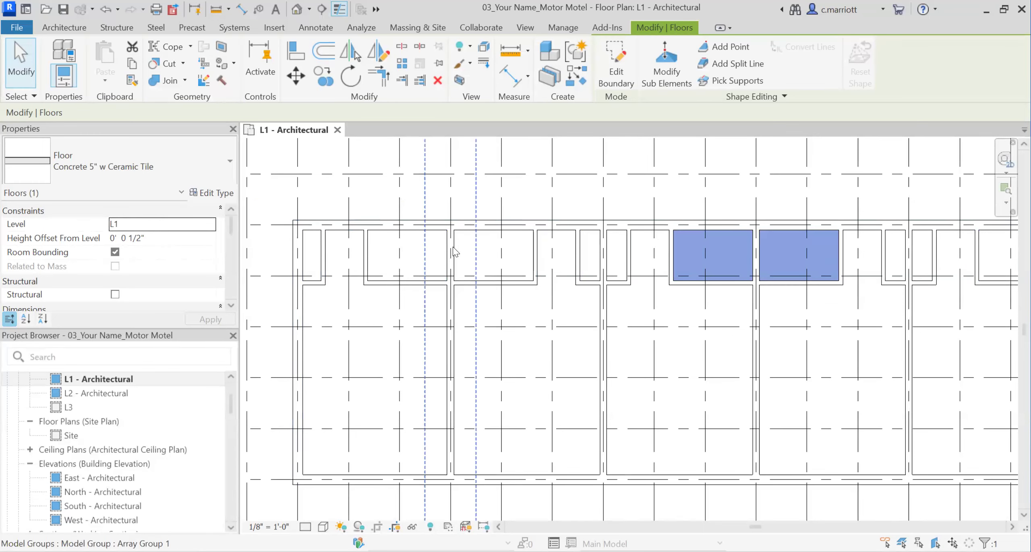
{"action": "left_click", "coordinate": [479, 260]}
{"action": "key", "text": "Escape"}
Step: Start a new floor and duplicate the ceramic tile floor type as Concrete 5" w Carpet
{"action": "scroll", "coordinate": [410, 308], "scroll_direction": "down", "scroll_amount": 1}
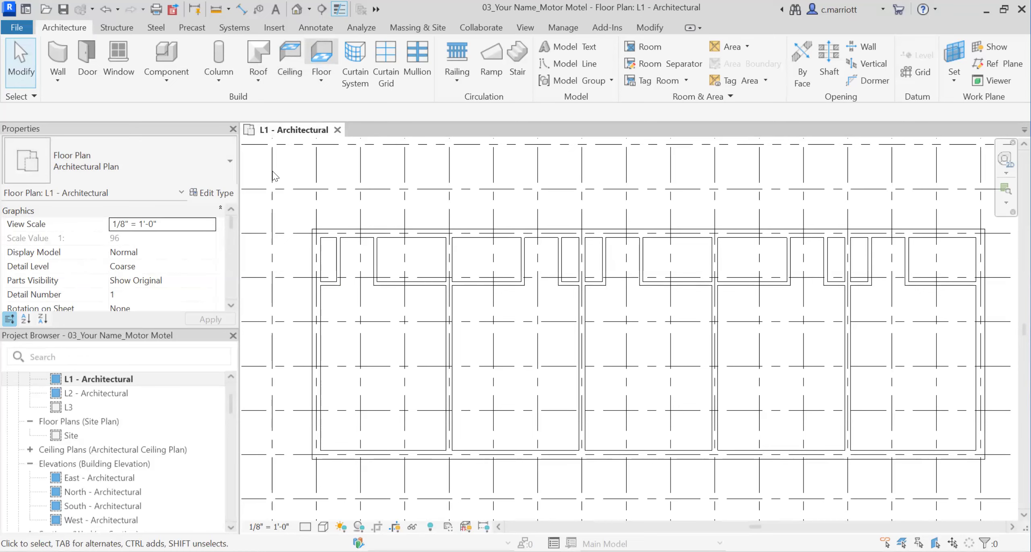
{"action": "left_click", "coordinate": [216, 193]}
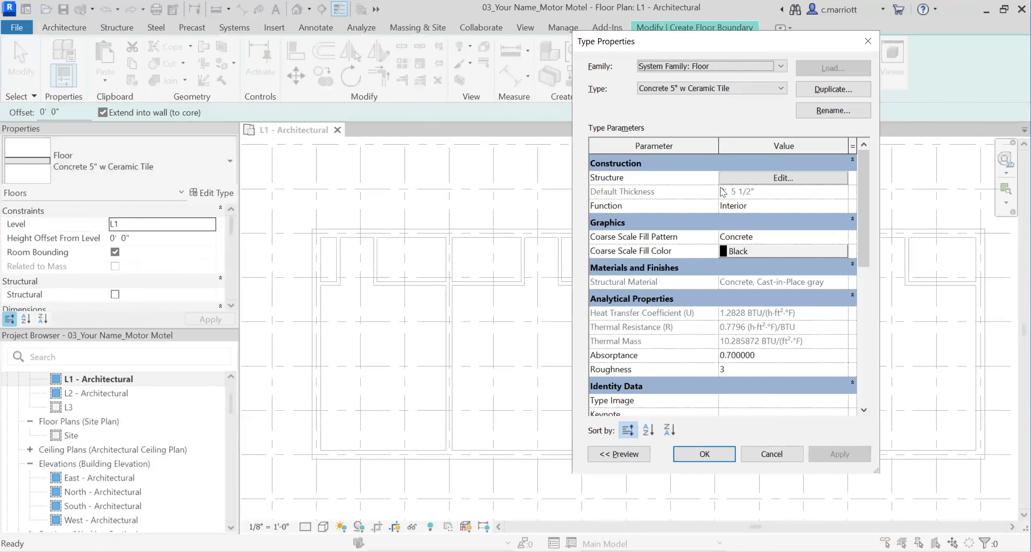
{"action": "key", "text": "alt+d"}
{"action": "left_click_drag", "start_coordinate": [765, 246], "coordinate": [724, 249]}
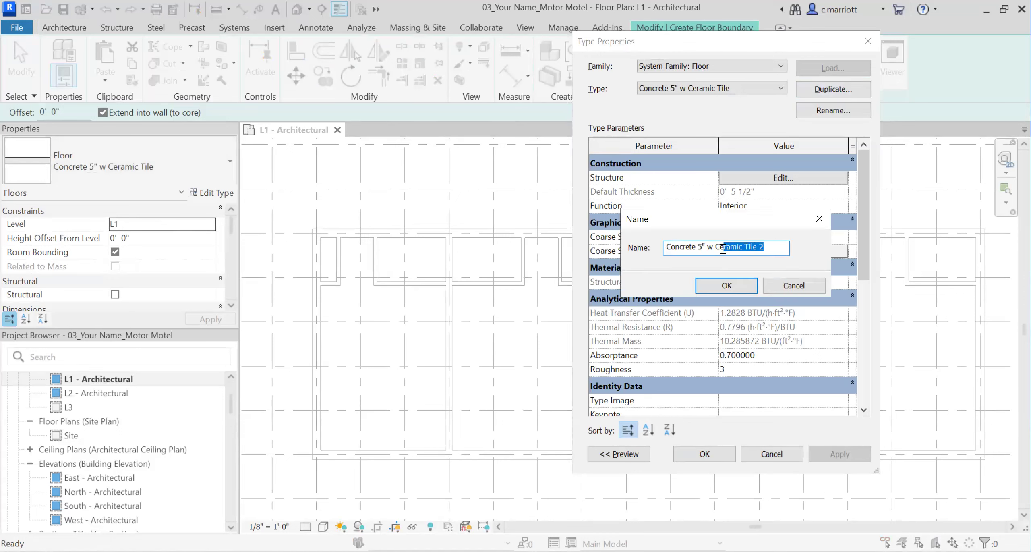
{"action": "key", "text": "BackSpace"}
{"action": "type", "text": "arpe"}
{"action": "left_click", "coordinate": [720, 289]}
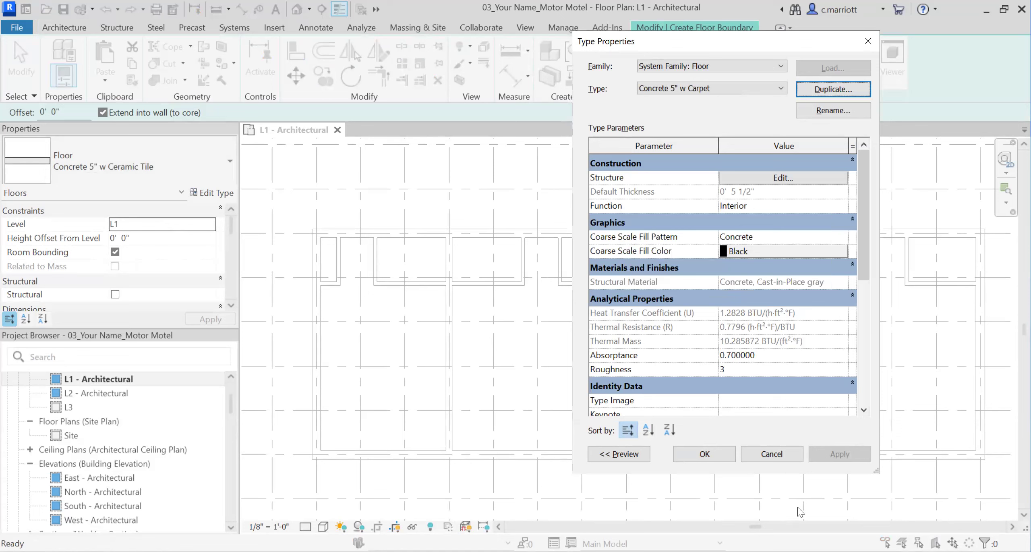
{"action": "left_click", "coordinate": [711, 457]}
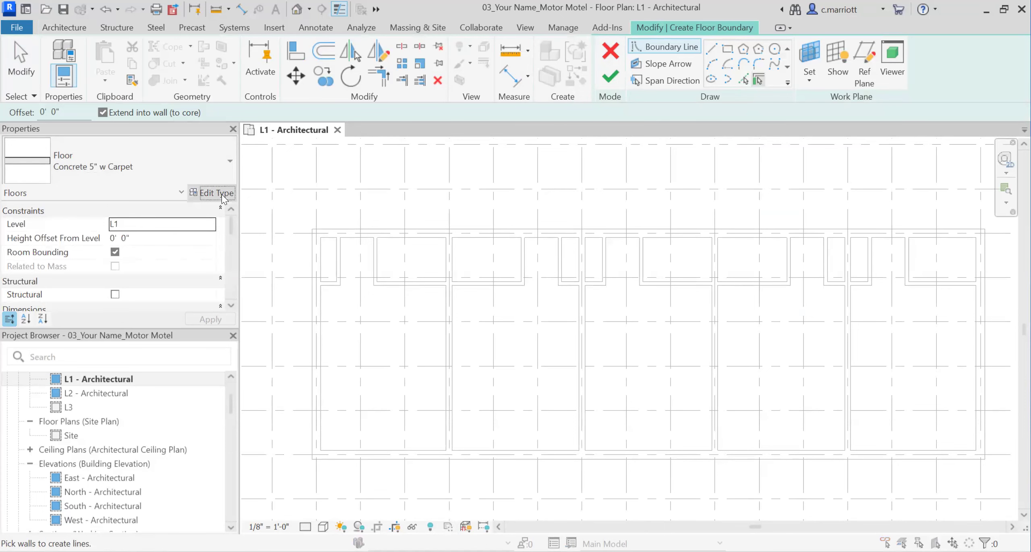
Step: Set the finish layer material of the Concrete 5" w Carpet floor type to Carpet (1)
{"action": "left_click", "coordinate": [772, 183]}
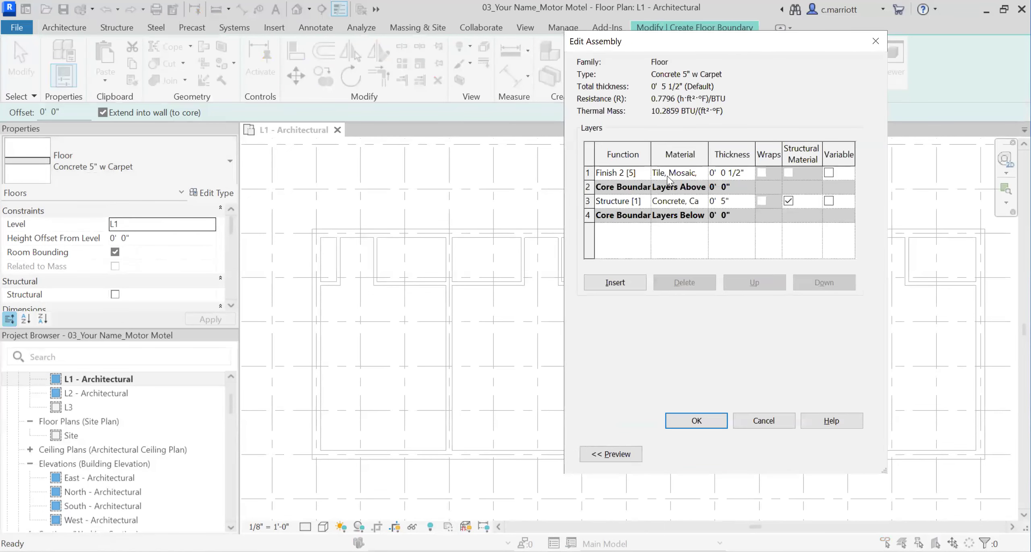
{"action": "double_click", "coordinate": [696, 176]}
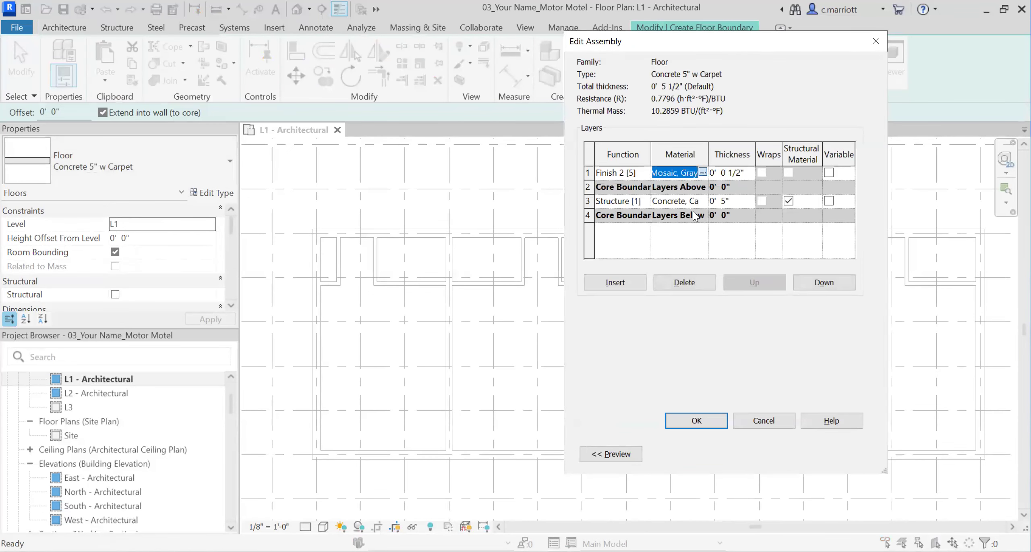
{"action": "left_click", "coordinate": [703, 173]}
{"action": "type", "text": "carpet"}
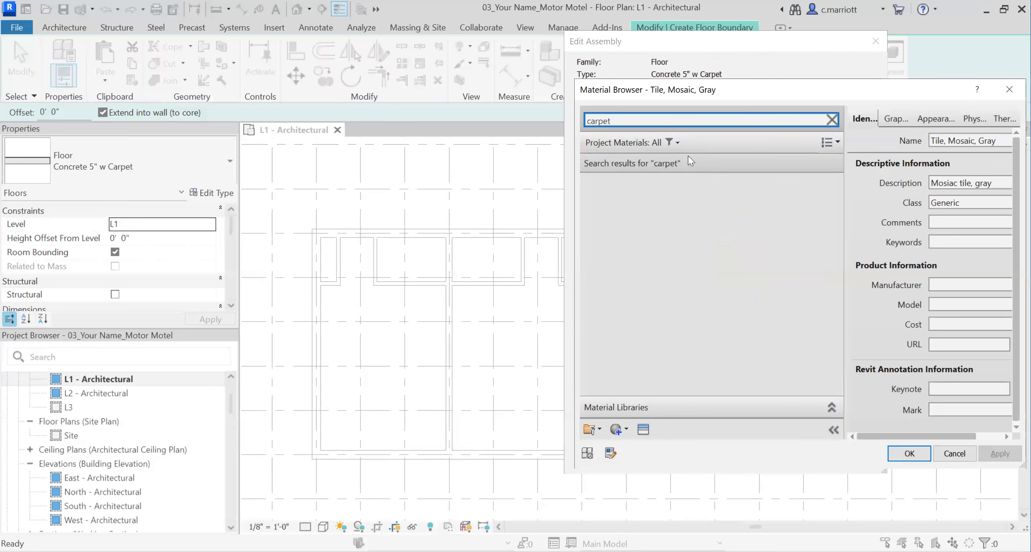
{"action": "left_click", "coordinate": [614, 220]}
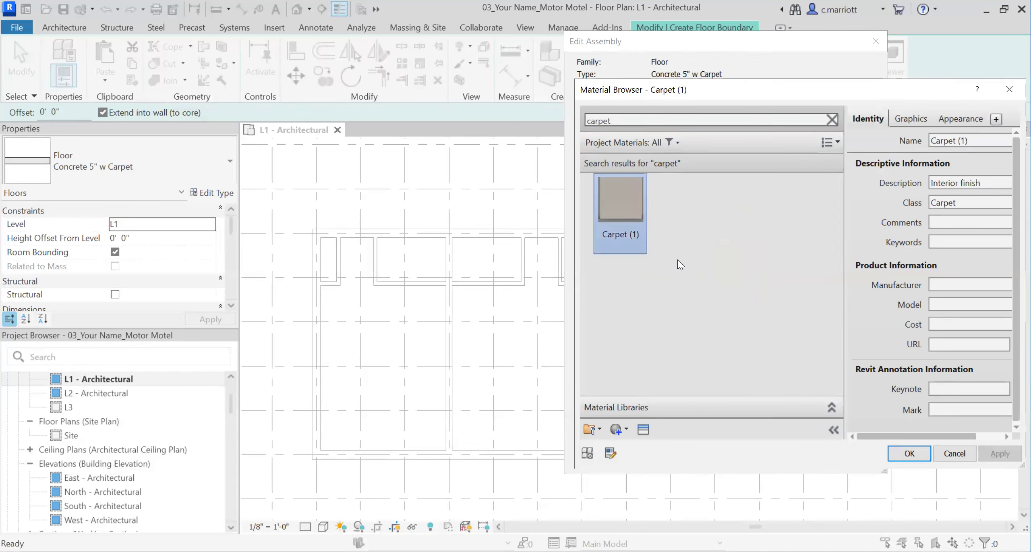
{"action": "left_click", "coordinate": [904, 451]}
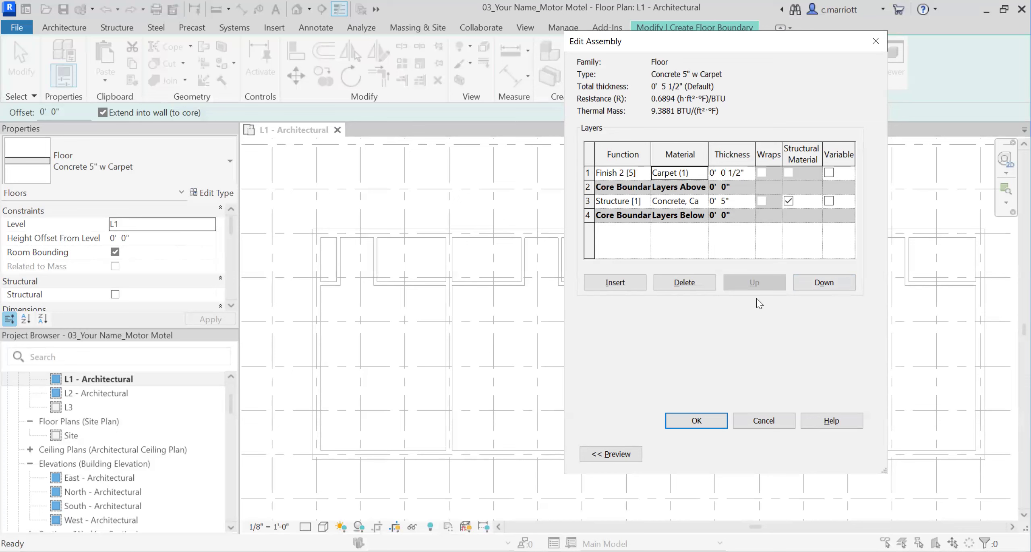
{"action": "left_click", "coordinate": [690, 420]}
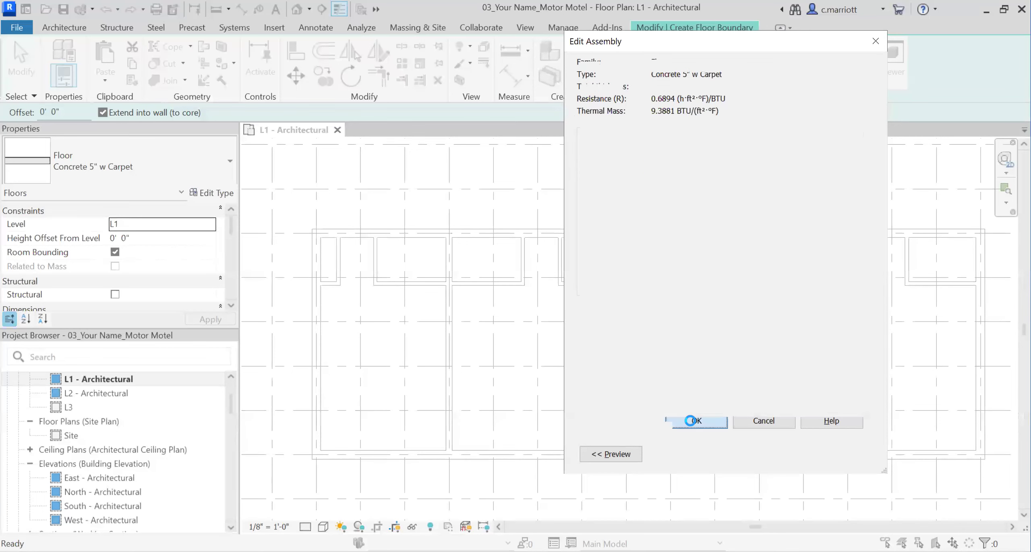
{"action": "left_click", "coordinate": [840, 454]}
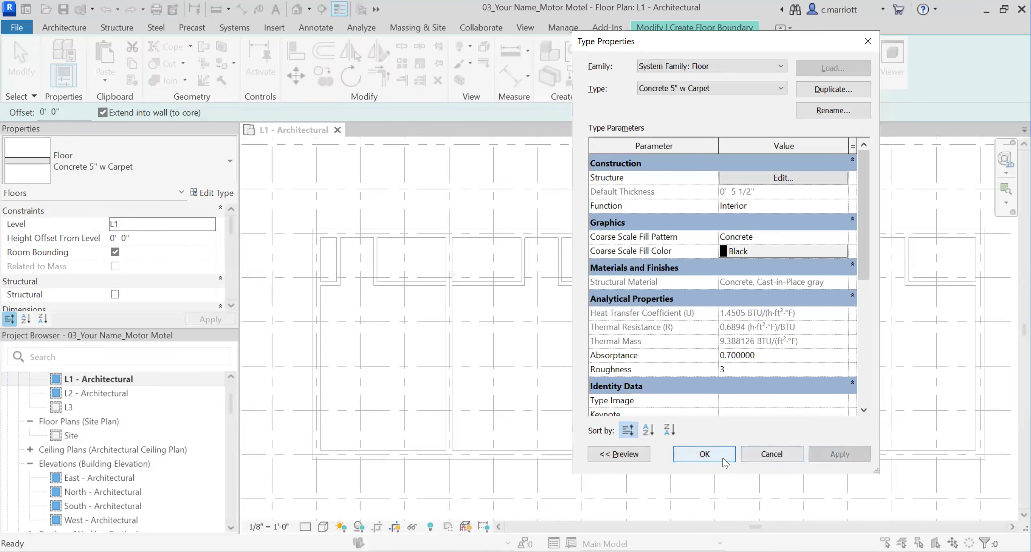
{"action": "left_click", "coordinate": [723, 457]}
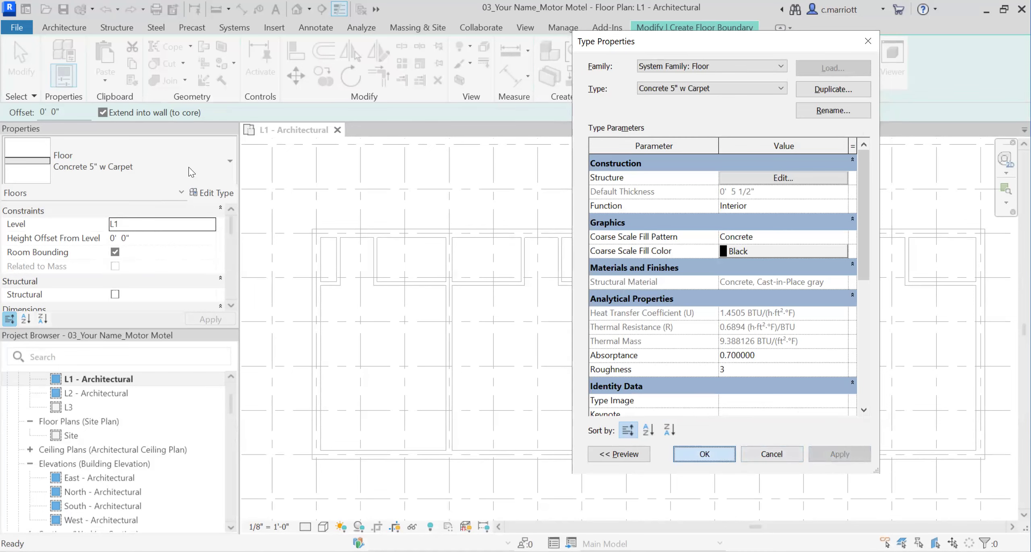
Step: Set the new carpet floor's height offset from level to 0' 0 1/2"
{"action": "double_click", "coordinate": [126, 238]}
{"action": "type", "text": "12"}
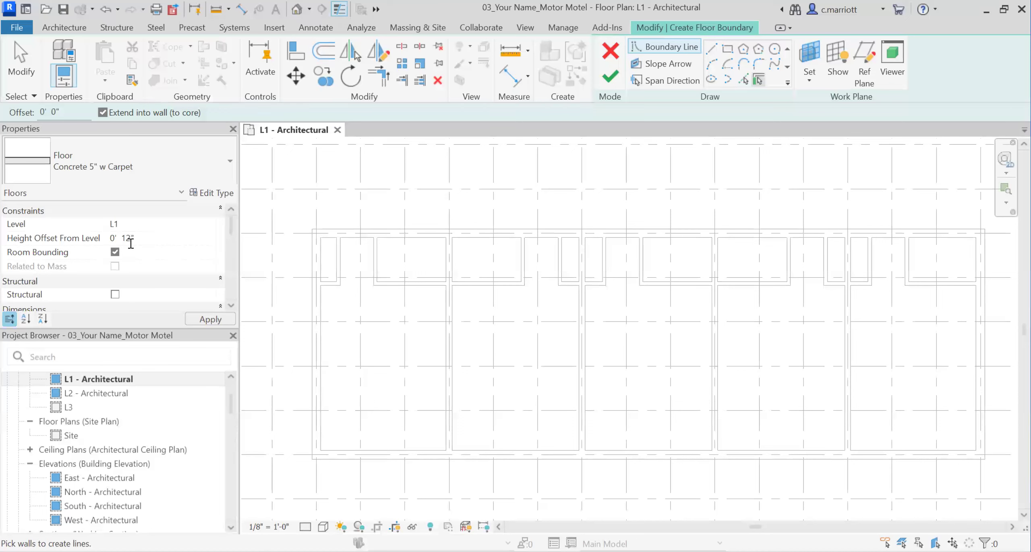
{"action": "key", "text": "BackSpace"}
{"action": "type", "text": "/2"}
{"action": "key", "text": "Return"}
{"action": "left_click", "coordinate": [201, 281]}
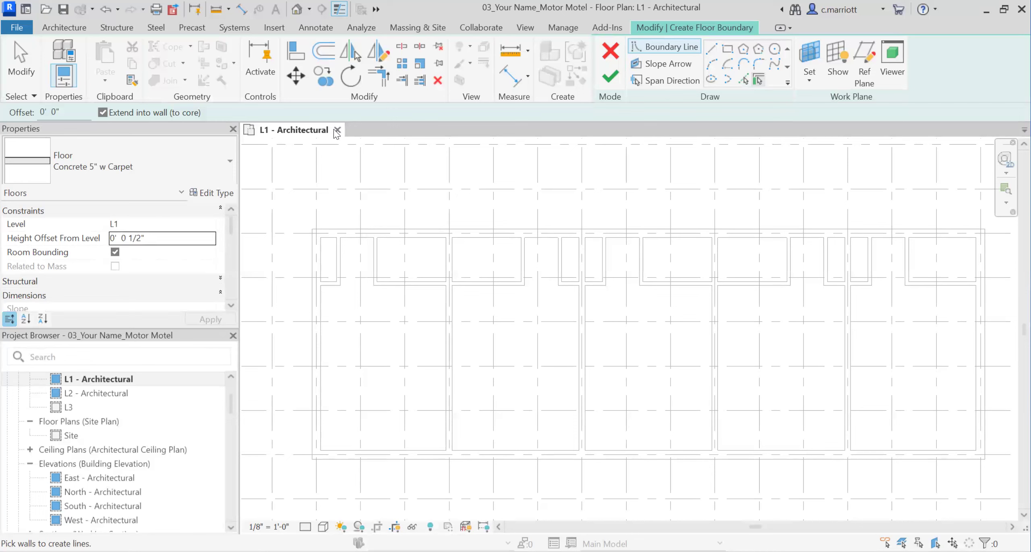
Step: Sketch straight floor boundary lines down the west exterior wall and along the south exterior wall to the building's southeast corner
{"action": "left_click", "coordinate": [711, 48]}
{"action": "scroll", "coordinate": [323, 319], "scroll_direction": "up", "scroll_amount": 2}
{"action": "scroll", "coordinate": [323, 319], "scroll_direction": "up", "scroll_amount": 1}
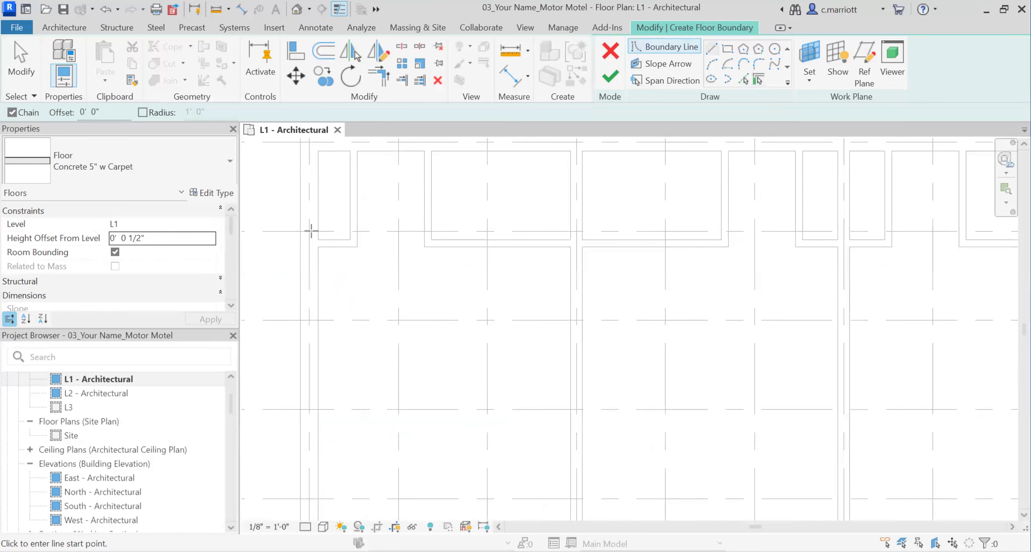
{"action": "left_click", "coordinate": [309, 243]}
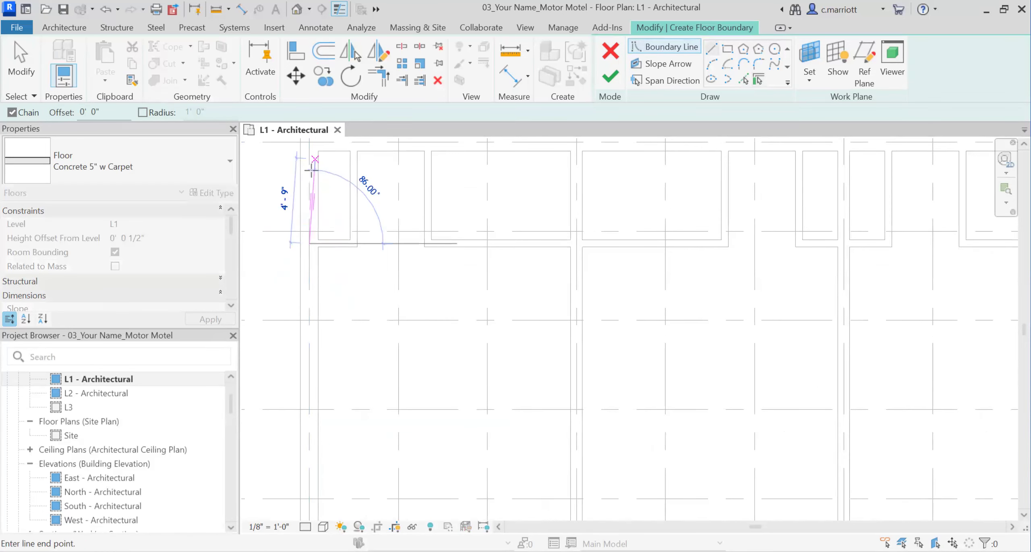
{"action": "scroll", "coordinate": [295, 273], "scroll_direction": "down", "scroll_amount": 2}
{"action": "middle_click_drag", "start_coordinate": [337, 305], "coordinate": [332, 257]}
{"action": "left_click", "coordinate": [307, 379]}
{"action": "scroll", "coordinate": [554, 361], "scroll_direction": "down", "scroll_amount": 2}
{"action": "middle_click_drag", "start_coordinate": [458, 371], "coordinate": [265, 358]}
{"action": "scroll", "coordinate": [641, 361], "scroll_direction": "up", "scroll_amount": 3}
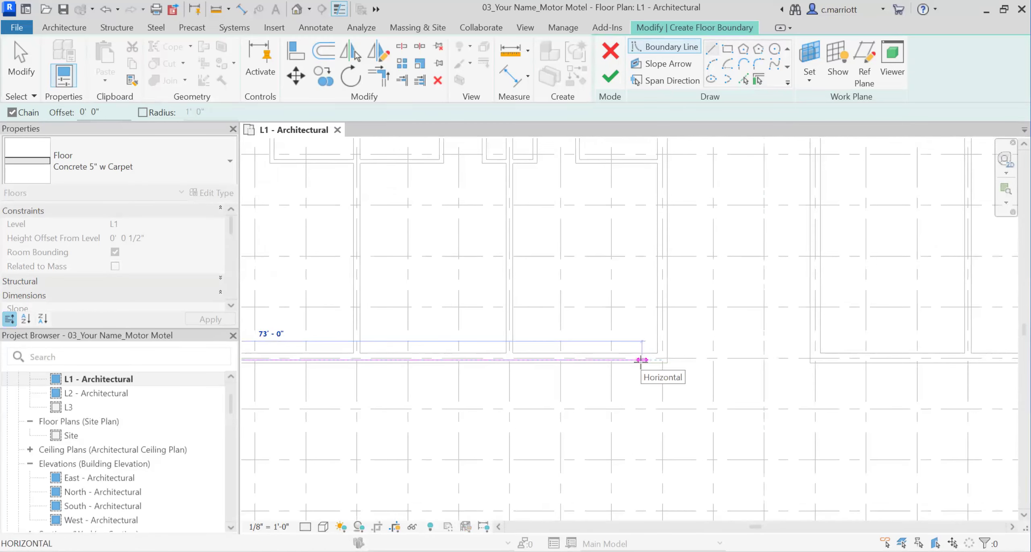
{"action": "left_click", "coordinate": [666, 358]}
Step: Continue the boundary up the east exterior wall and around the south and west partitions of the fifth unit's tiled room
{"action": "middle_click_drag", "start_coordinate": [647, 312], "coordinate": [649, 325]}
{"action": "scroll", "coordinate": [660, 336], "scroll_direction": "up", "scroll_amount": 5}
{"action": "scroll", "coordinate": [661, 336], "scroll_direction": "up", "scroll_amount": 1}
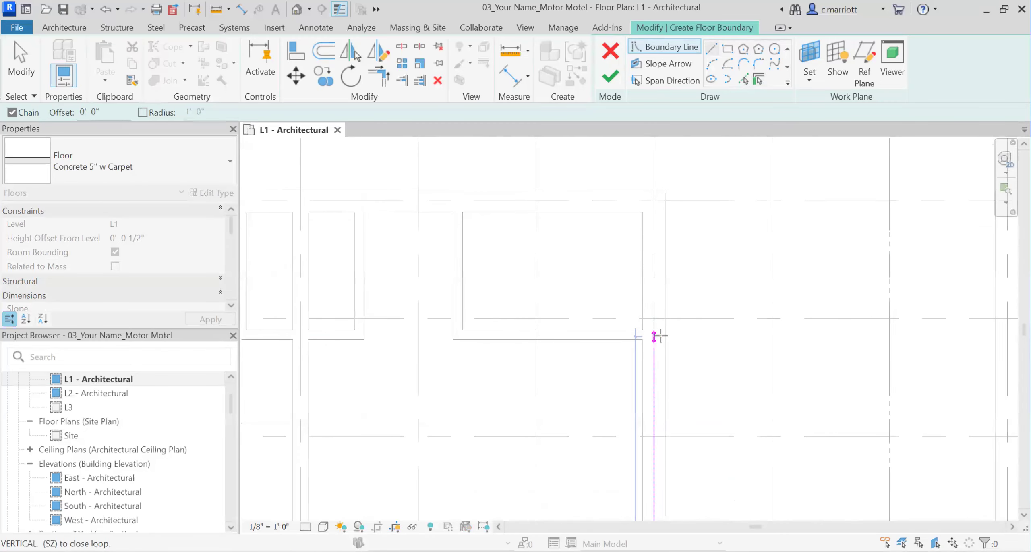
{"action": "left_click", "coordinate": [654, 334]}
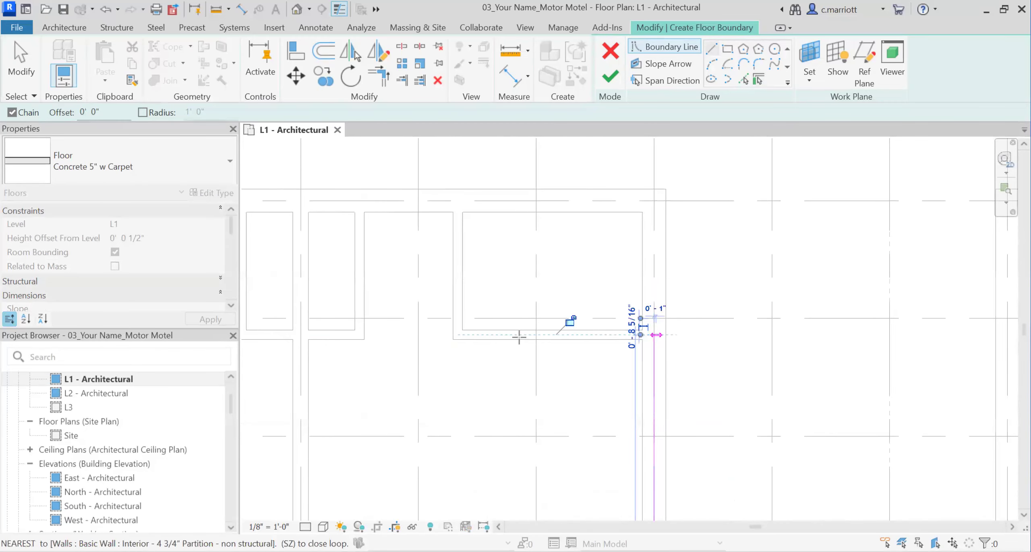
{"action": "left_click", "coordinate": [457, 335]}
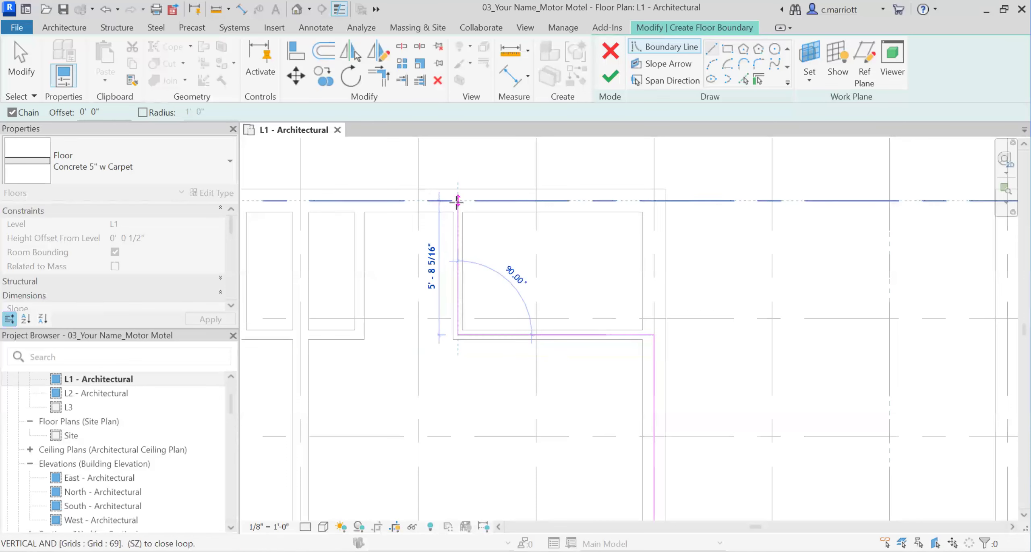
{"action": "left_click", "coordinate": [457, 201]}
Step: Continue the boundary along the north wall and around the adjoining tiled rooms of the fourth and third units
{"action": "middle_click_drag", "start_coordinate": [282, 215], "coordinate": [459, 196]}
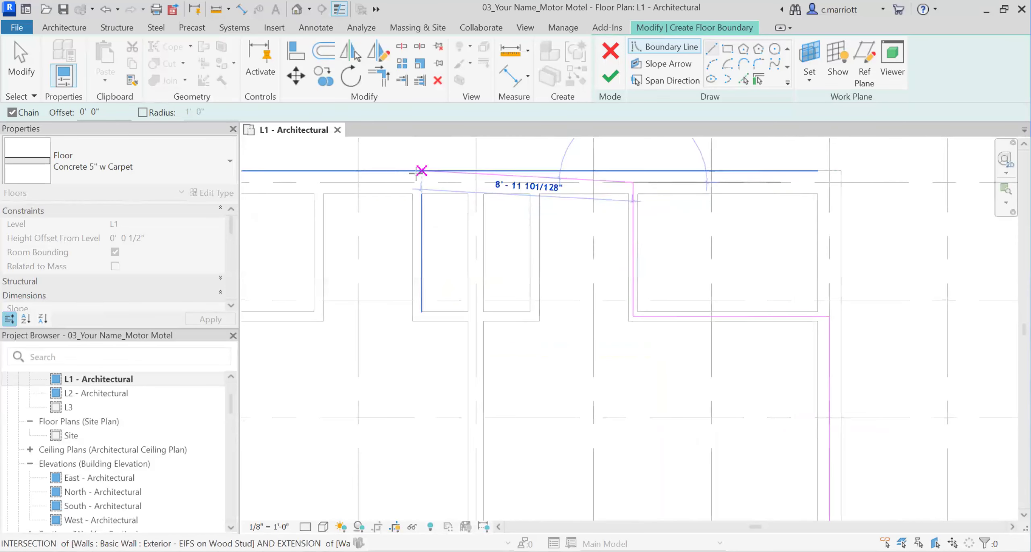
{"action": "left_click", "coordinate": [319, 182]}
{"action": "scroll", "coordinate": [324, 270], "scroll_direction": "down", "scroll_amount": 1}
{"action": "left_click", "coordinate": [319, 310]}
{"action": "middle_click_drag", "start_coordinate": [319, 310], "coordinate": [440, 300]}
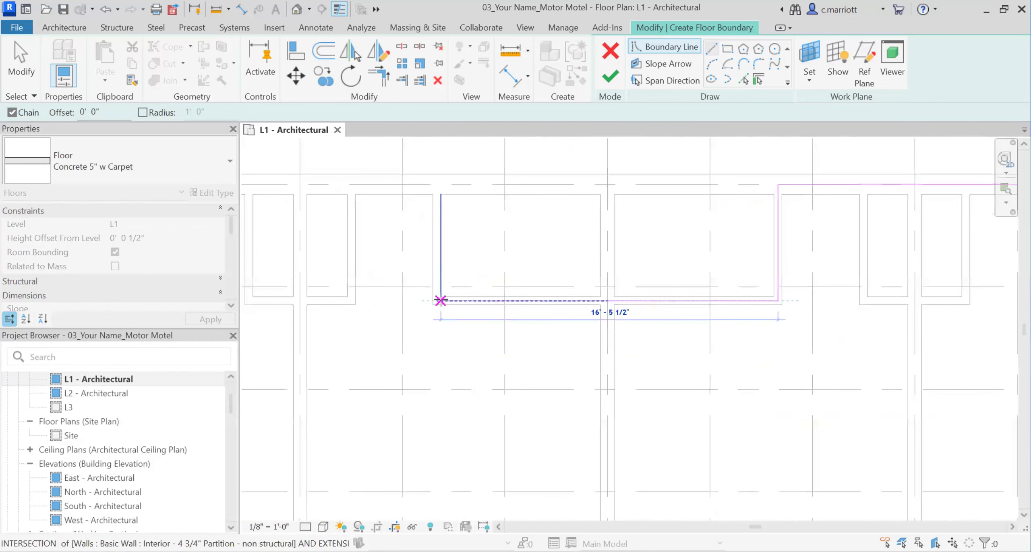
{"action": "left_click", "coordinate": [438, 300]}
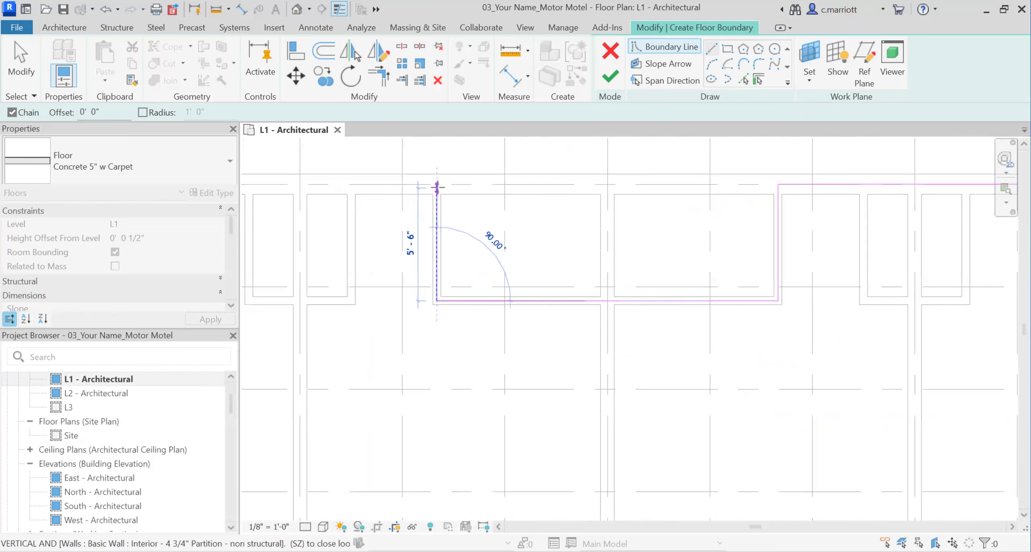
{"action": "middle_click_drag", "start_coordinate": [352, 215], "coordinate": [608, 212]}
{"action": "left_click", "coordinate": [692, 180]}
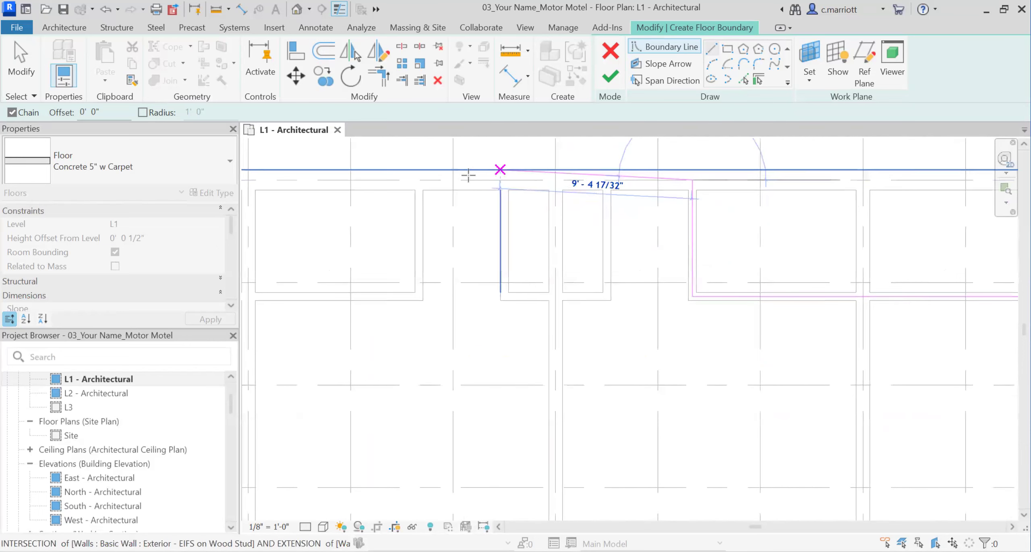
Step: Continue the boundary along the north wall and around the adjoining tiled rooms of the second and first units
{"action": "left_click", "coordinate": [419, 179]}
{"action": "left_click", "coordinate": [419, 296]}
{"action": "middle_click_drag", "start_coordinate": [294, 297], "coordinate": [575, 285]}
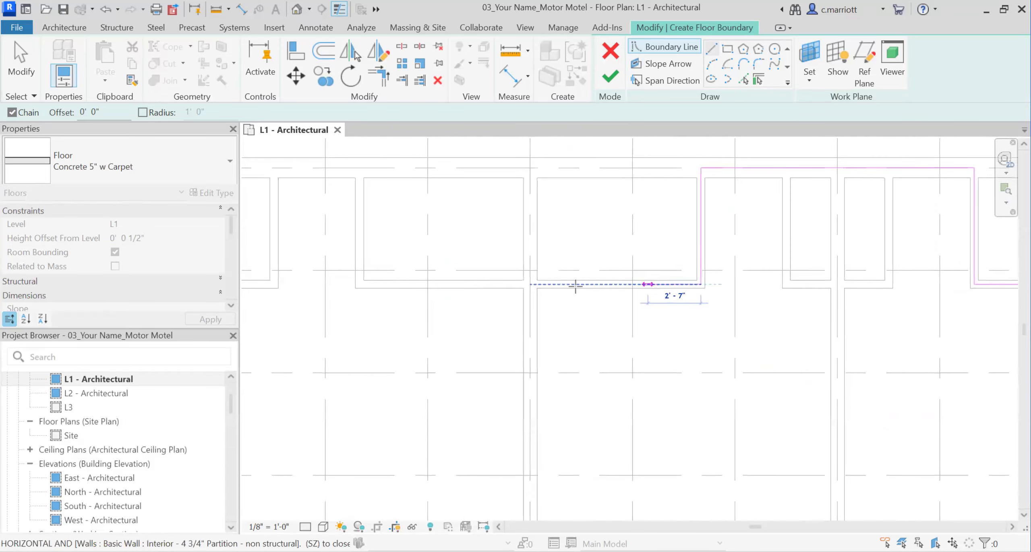
{"action": "left_click", "coordinate": [359, 284]}
{"action": "left_click", "coordinate": [359, 177]}
{"action": "middle_click_drag", "start_coordinate": [348, 174], "coordinate": [686, 205]}
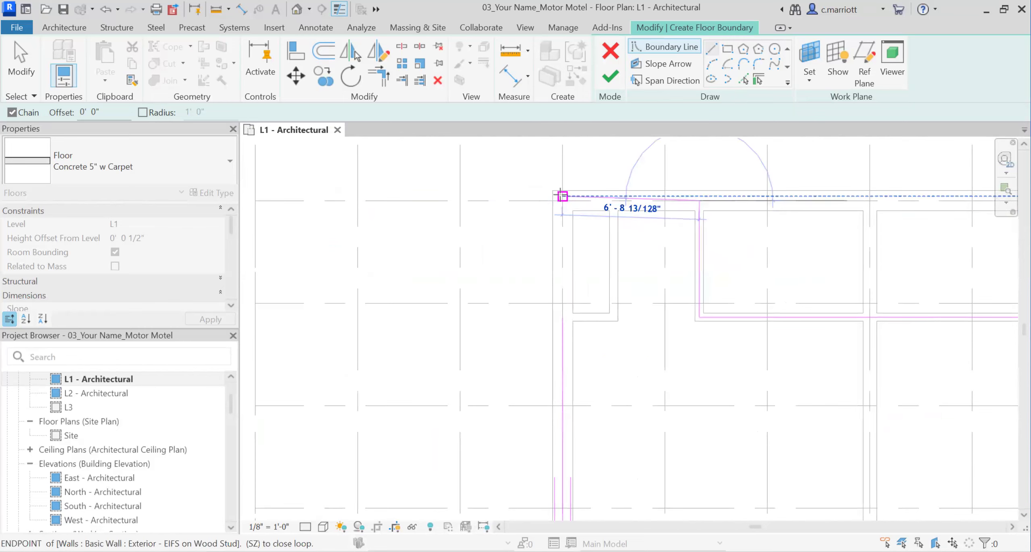
Step: Close the floor boundary through the building's northwest corner and down the west wall to the first line's start point
{"action": "left_click", "coordinate": [562, 200]}
{"action": "scroll", "coordinate": [548, 219], "scroll_direction": "down", "scroll_amount": 3}
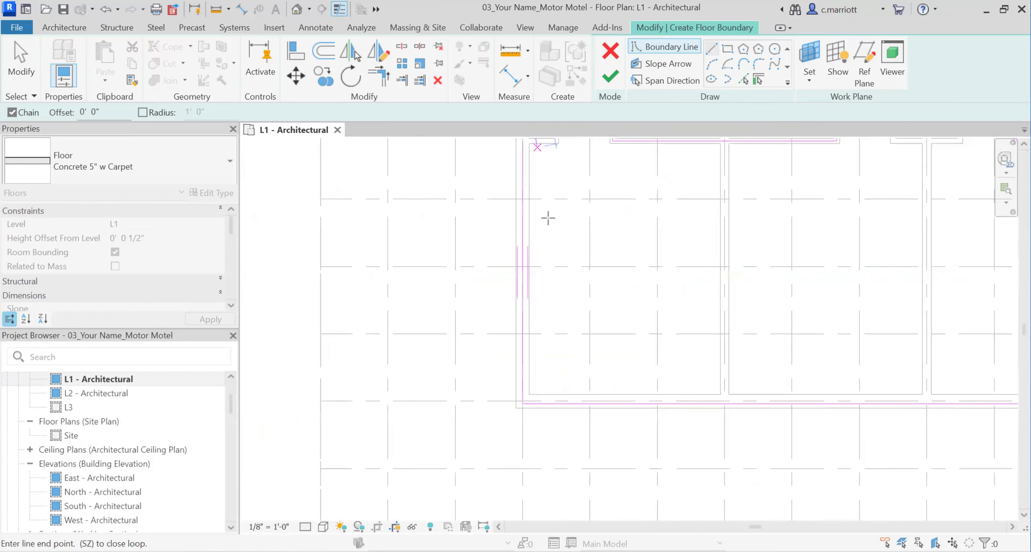
{"action": "middle_click_drag", "start_coordinate": [550, 359], "coordinate": [553, 339]}
{"action": "scroll", "coordinate": [545, 209], "scroll_direction": "up", "scroll_amount": 1}
{"action": "middle_click_drag", "start_coordinate": [544, 208], "coordinate": [521, 409]}
{"action": "scroll", "coordinate": [561, 291], "scroll_direction": "up", "scroll_amount": 2}
{"action": "scroll", "coordinate": [518, 305], "scroll_direction": "up", "scroll_amount": 3}
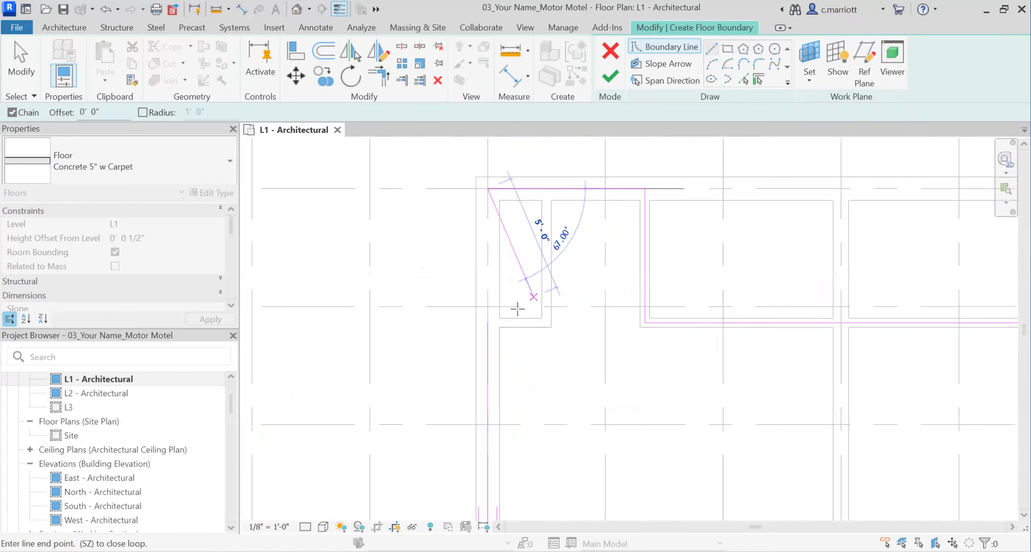
{"action": "left_click", "coordinate": [473, 328]}
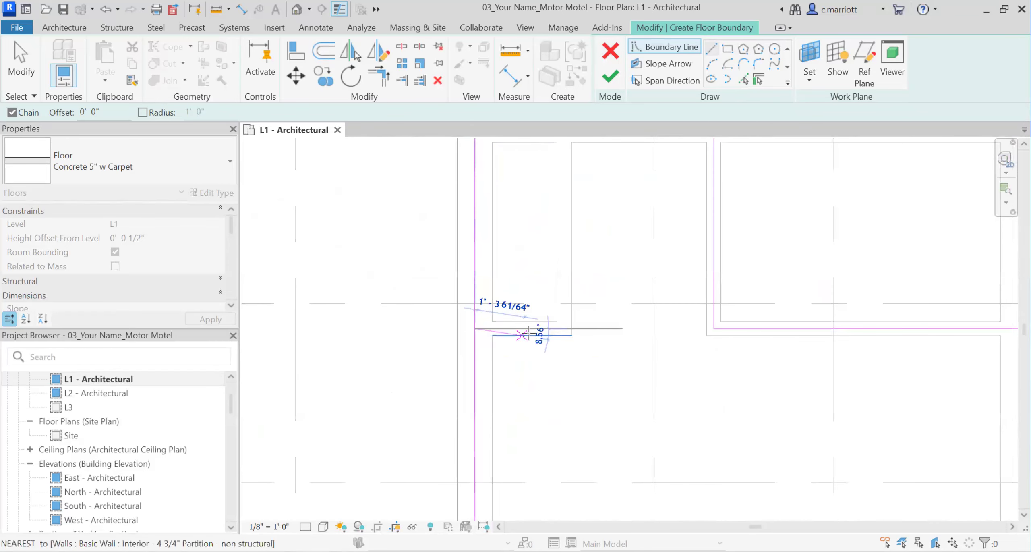
{"action": "key", "text": "Escape"}
{"action": "scroll", "coordinate": [605, 336], "scroll_direction": "down", "scroll_amount": 4}
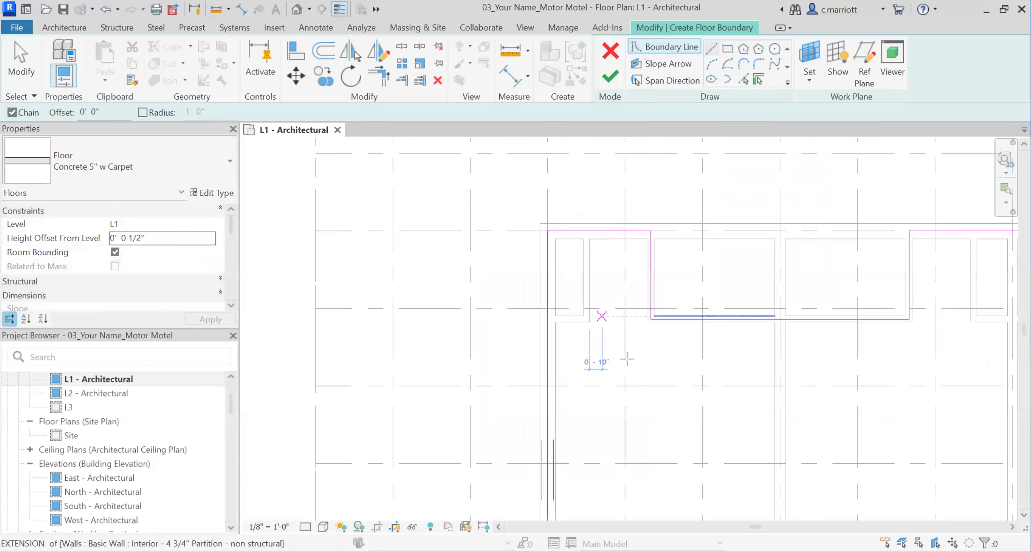
Step: Move the boundary line along the south wall up onto the grid line running inside that wall
{"action": "middle_click_drag", "start_coordinate": [638, 518], "coordinate": [548, 388]}
{"action": "scroll", "coordinate": [542, 429], "scroll_direction": "up", "scroll_amount": 3}
{"action": "key", "text": "Escape"}
{"action": "left_click", "coordinate": [544, 427]}
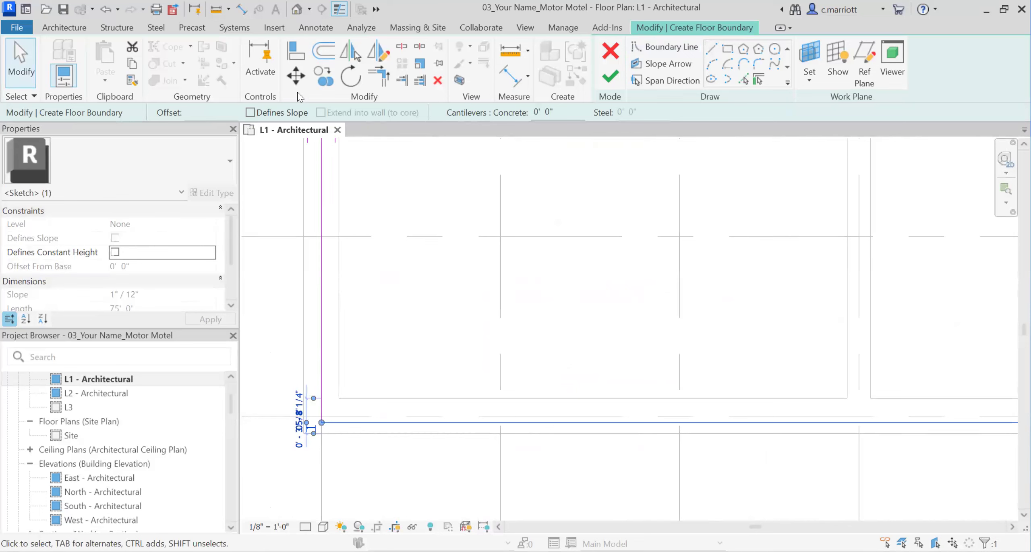
{"action": "left_click", "coordinate": [296, 75]}
{"action": "left_click", "coordinate": [500, 423]}
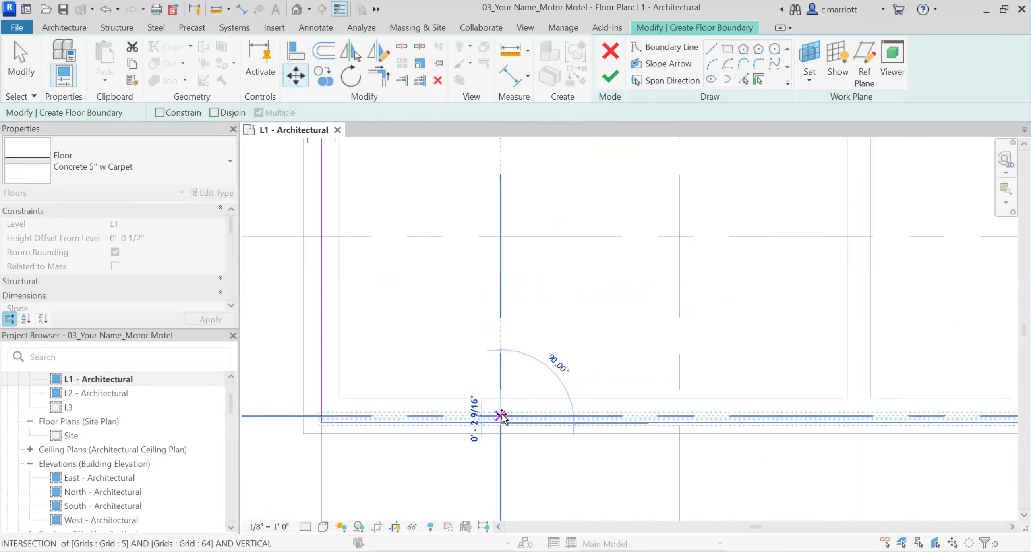
{"action": "left_click", "coordinate": [501, 415]}
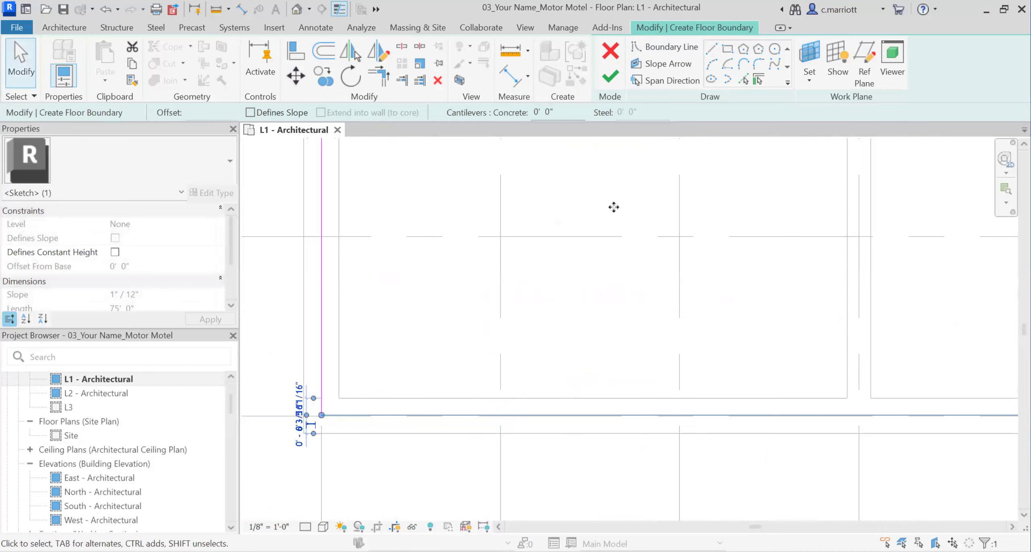
Step: Finish the floor sketch and check the height offset of the new carpet floor
{"action": "scroll", "coordinate": [587, 329], "scroll_direction": "down", "scroll_amount": 8}
{"action": "mouse_move", "coordinate": [477, 339]}
{"action": "middle_mouse_down"}
{"action": "mouse_move", "coordinate": [415, 385]}
{"action": "mouse_move", "coordinate": [294, 427]}
{"action": "middle_mouse_up"}
{"action": "key", "text": "Escape"}
{"action": "left_click", "coordinate": [431, 344]}
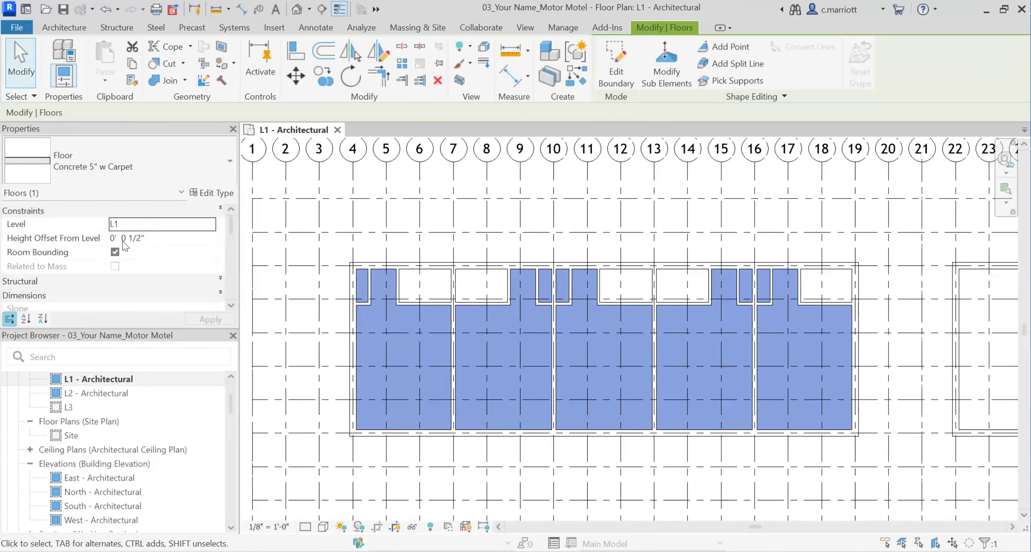
{"action": "key", "text": "Escape"}
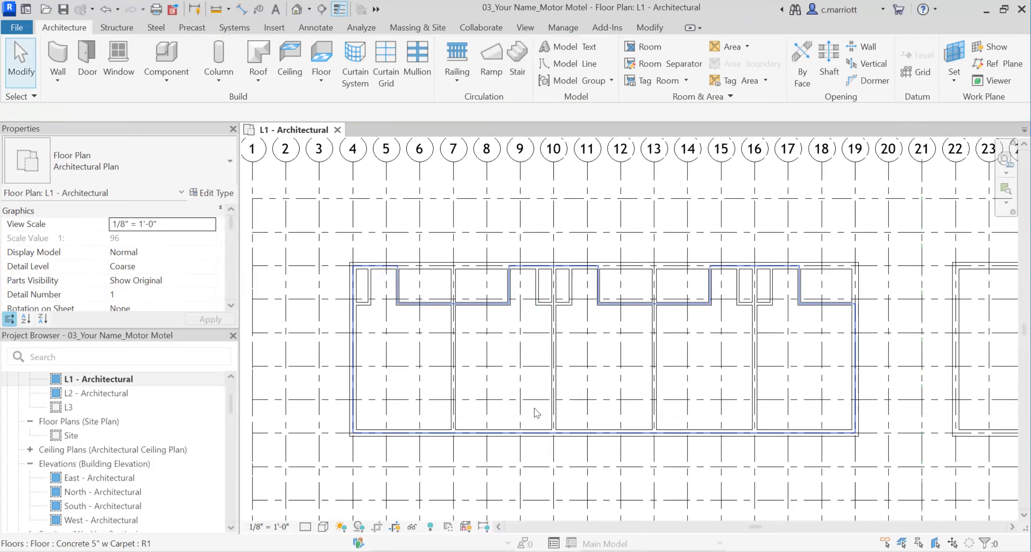
Step: Open the L2 - Architectural floor plan and start a boundary sketch for a new floor over the motel units
{"action": "scroll", "coordinate": [584, 387], "scroll_direction": "down", "scroll_amount": 3}
{"action": "scroll", "coordinate": [613, 389], "scroll_direction": "down", "scroll_amount": 1}
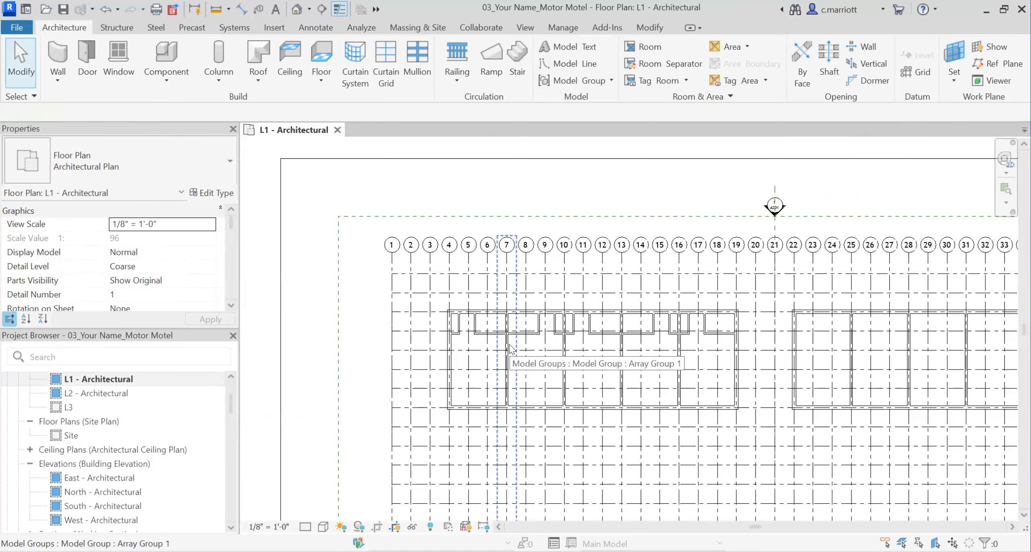
{"action": "left_click", "coordinate": [123, 401]}
{"action": "double_click", "coordinate": [109, 392]}
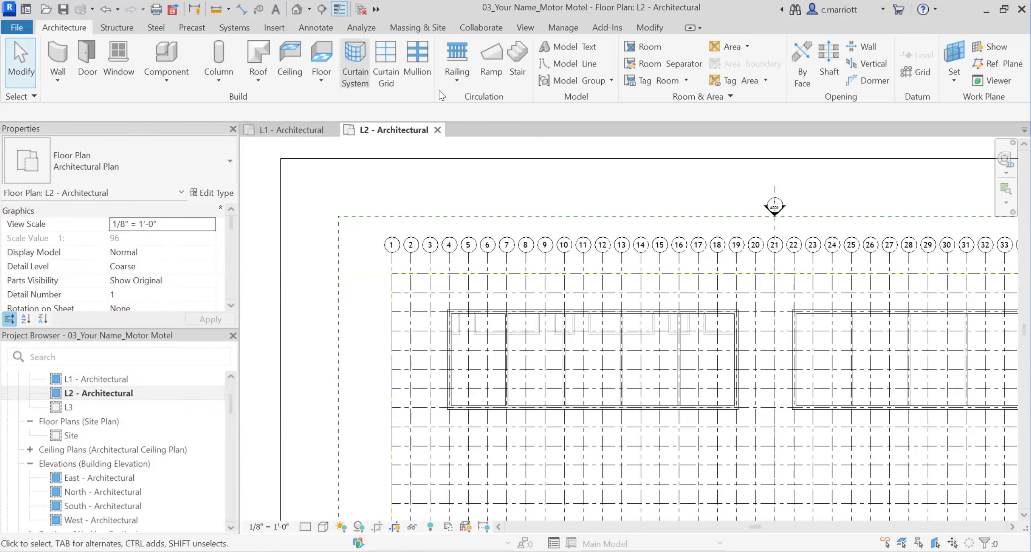
{"action": "left_click", "coordinate": [321, 56]}
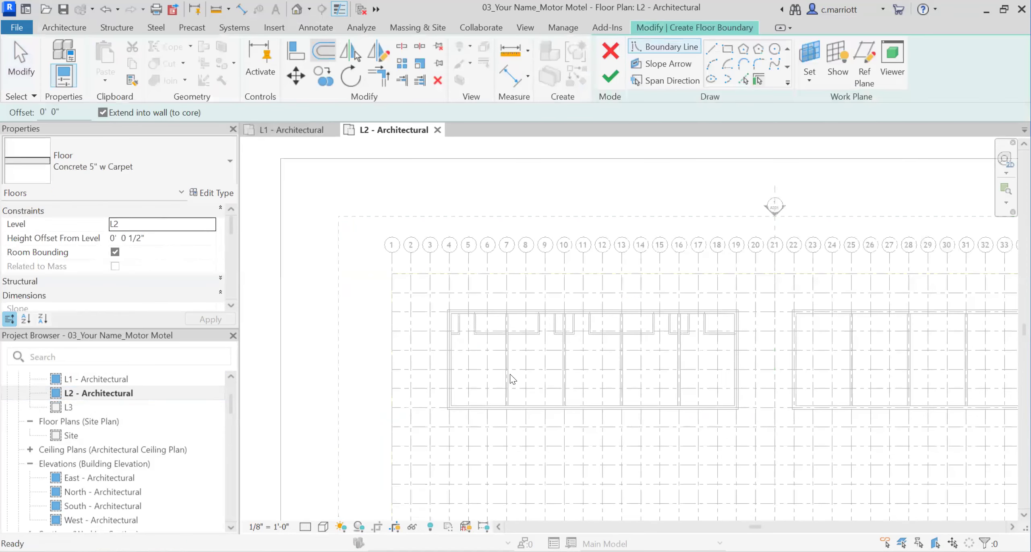
{"action": "scroll", "coordinate": [508, 363], "scroll_direction": "up", "scroll_amount": 5}
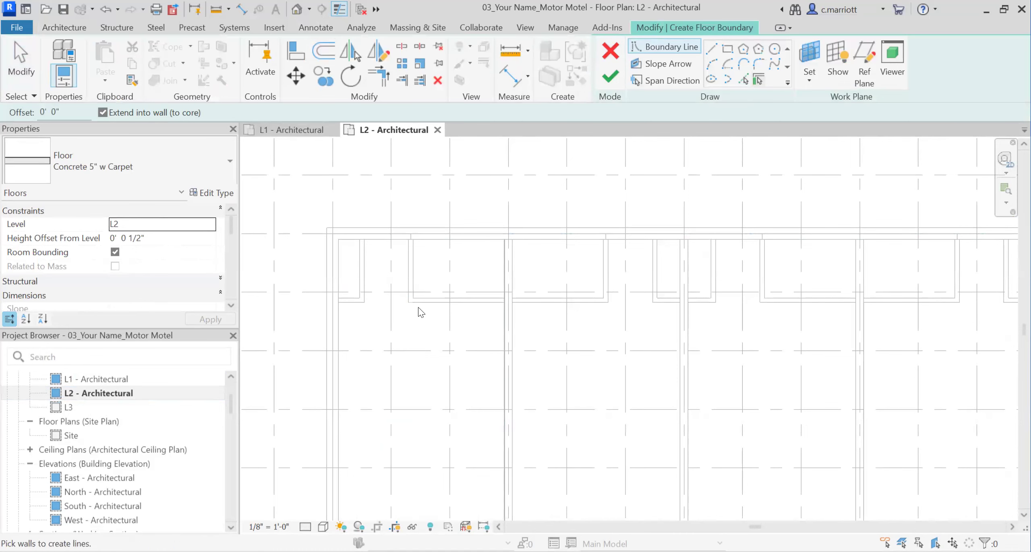
{"action": "key", "text": "Escape"}
{"action": "scroll", "coordinate": [423, 269], "scroll_direction": "down", "scroll_amount": 2}
{"action": "scroll", "coordinate": [395, 258], "scroll_direction": "up", "scroll_amount": 2}
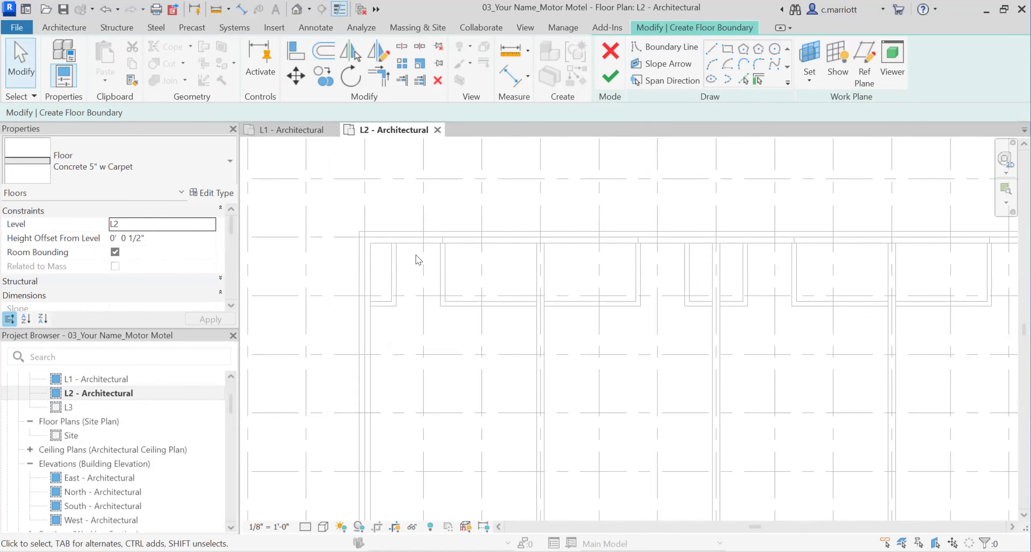
{"action": "middle_click_drag", "start_coordinate": [368, 223], "coordinate": [447, 224]}
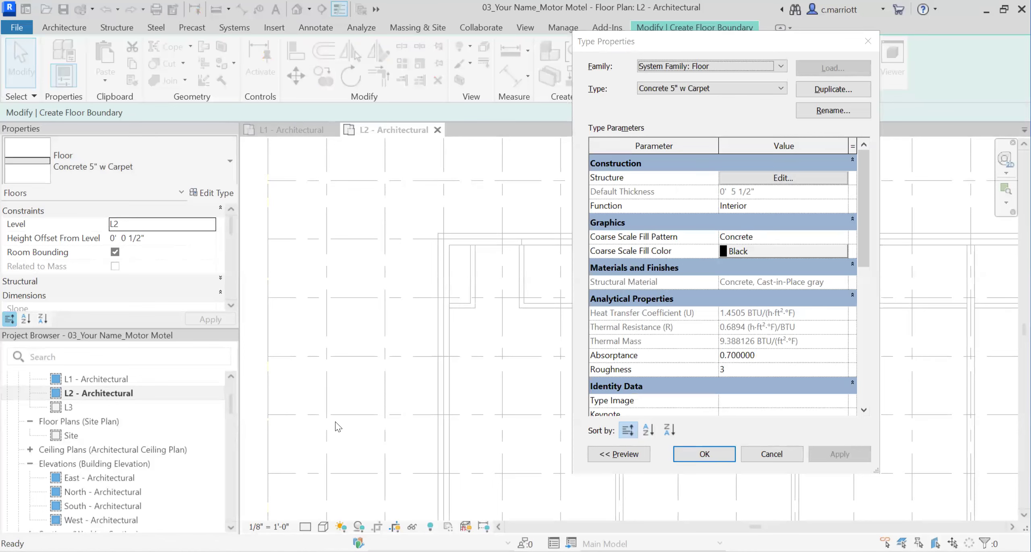
Step: Change the new floor's type to Wood Truss Joist 12" - Carpet Finish
{"action": "key", "text": "Escape"}
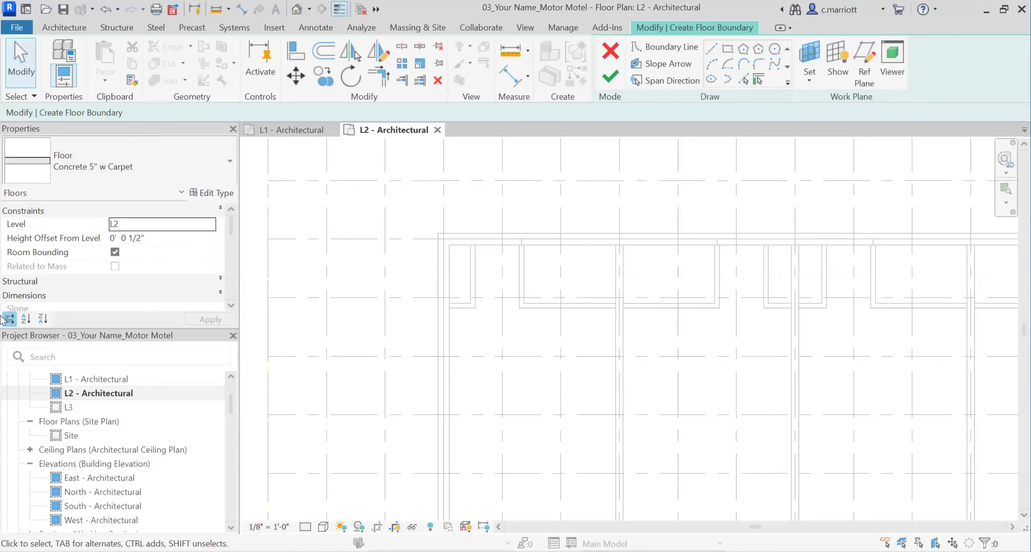
{"action": "left_click", "coordinate": [224, 171]}
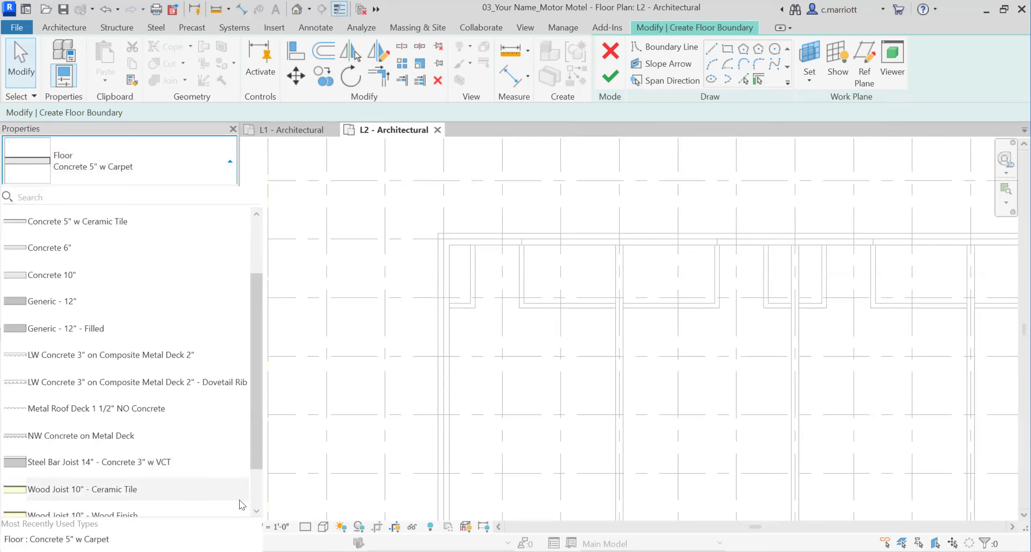
{"action": "scroll", "coordinate": [199, 499], "scroll_direction": "down", "scroll_amount": 1}
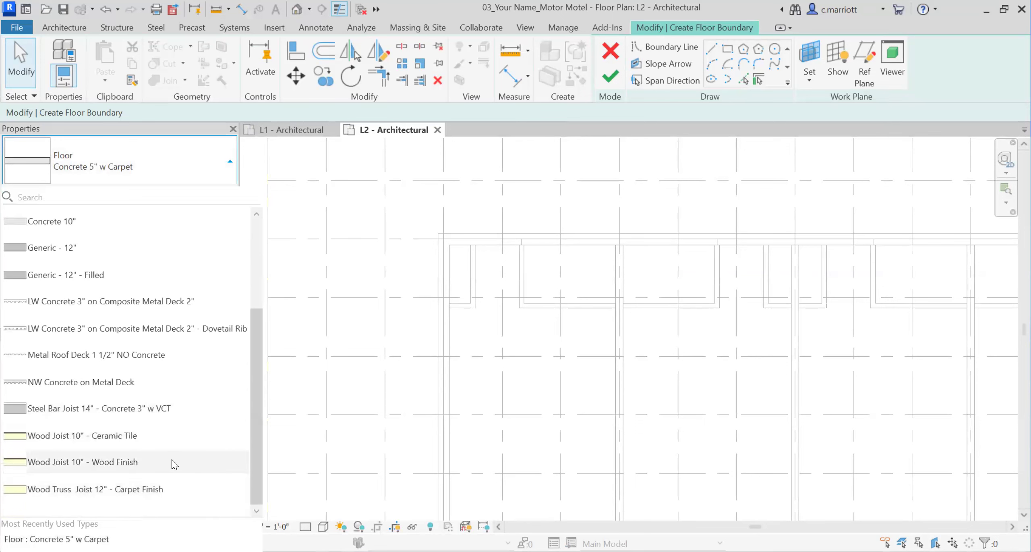
{"action": "left_click", "coordinate": [104, 492]}
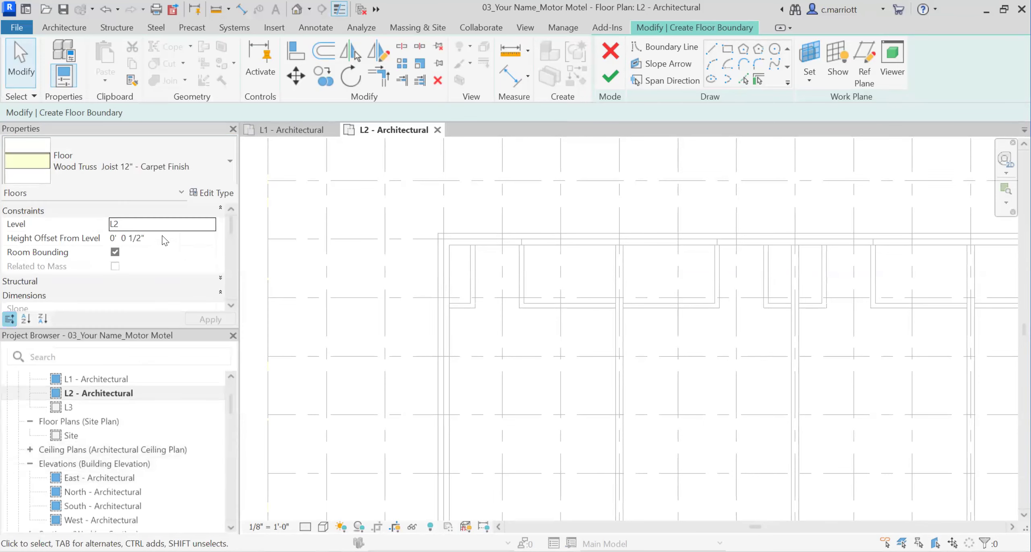
Step: Duplicate the wood truss floor type under the name Wood Truss Joist 16" - Carpet Finish
{"action": "left_click", "coordinate": [212, 193]}
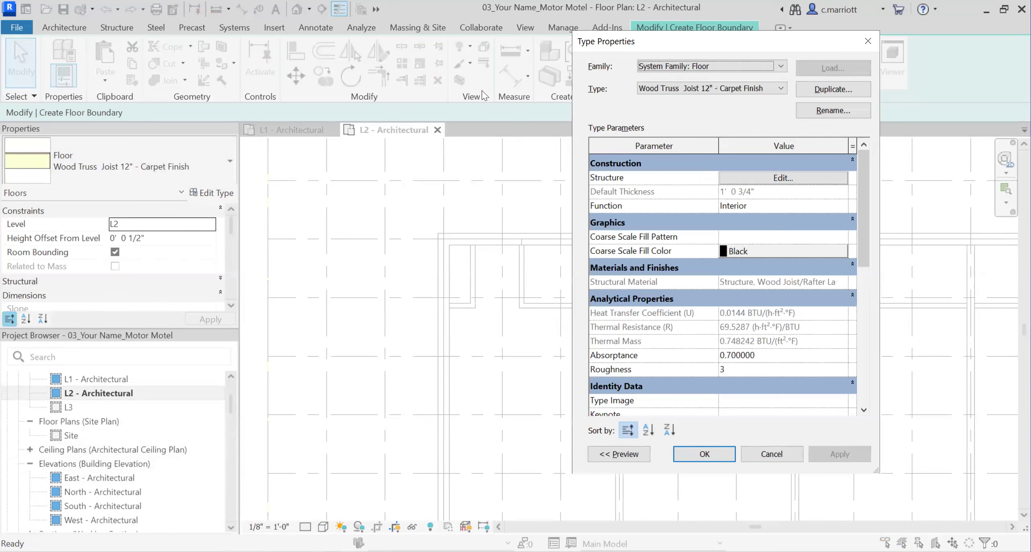
{"action": "left_click", "coordinate": [818, 90]}
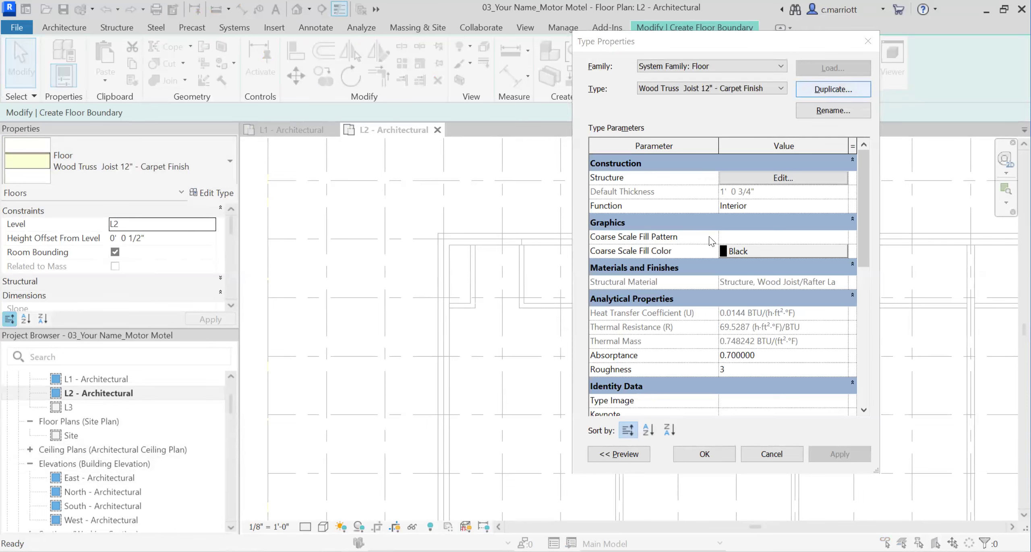
{"action": "left_click", "coordinate": [724, 248]}
{"action": "key", "text": "BackSpace"}
{"action": "type", "text": "6"}
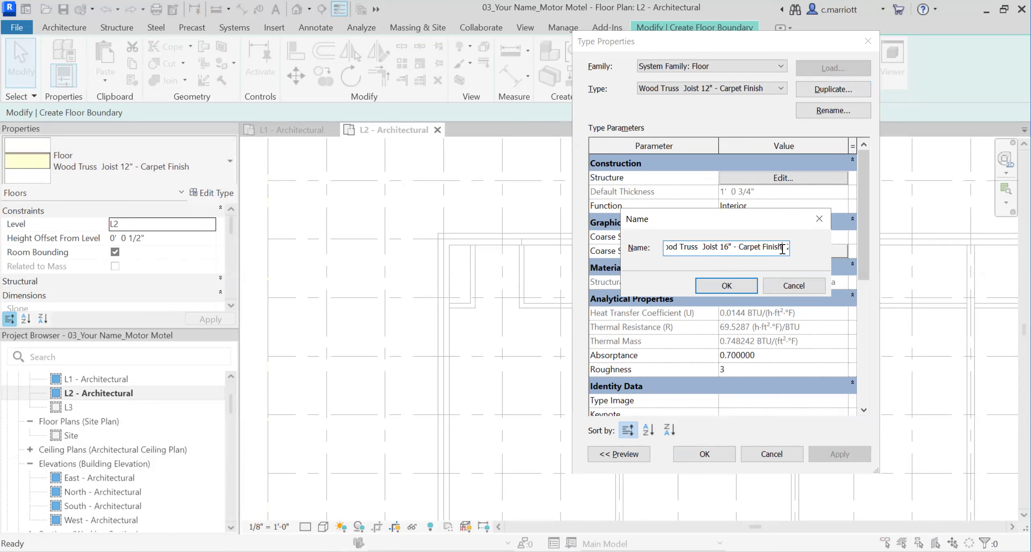
{"action": "key", "text": "Right"}
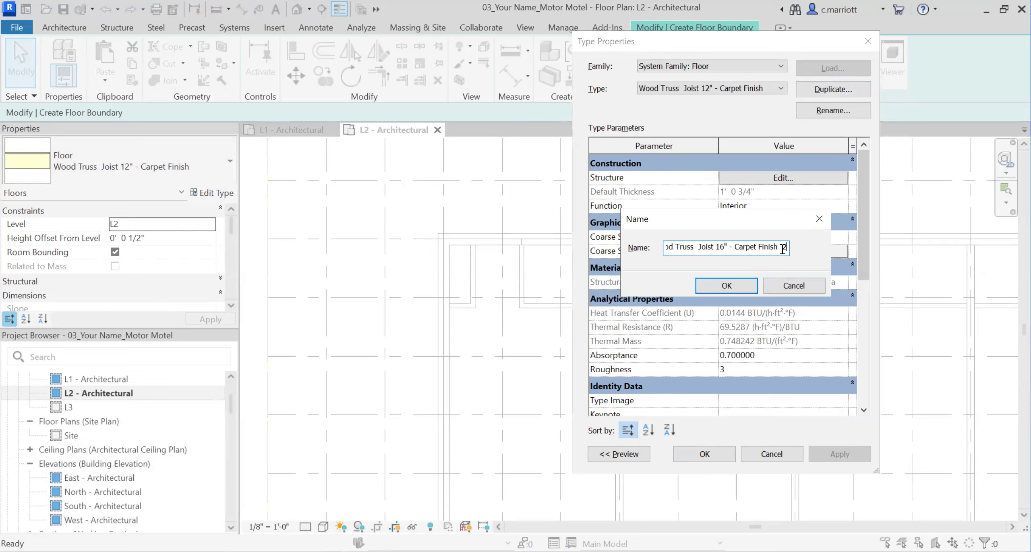
{"action": "key", "text": "BackSpace"}
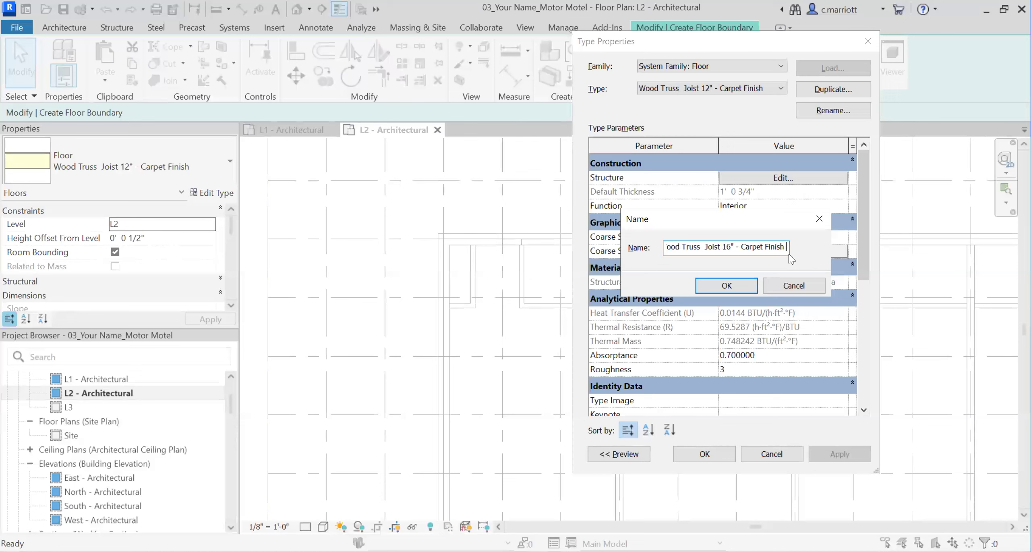
{"action": "left_click", "coordinate": [739, 289]}
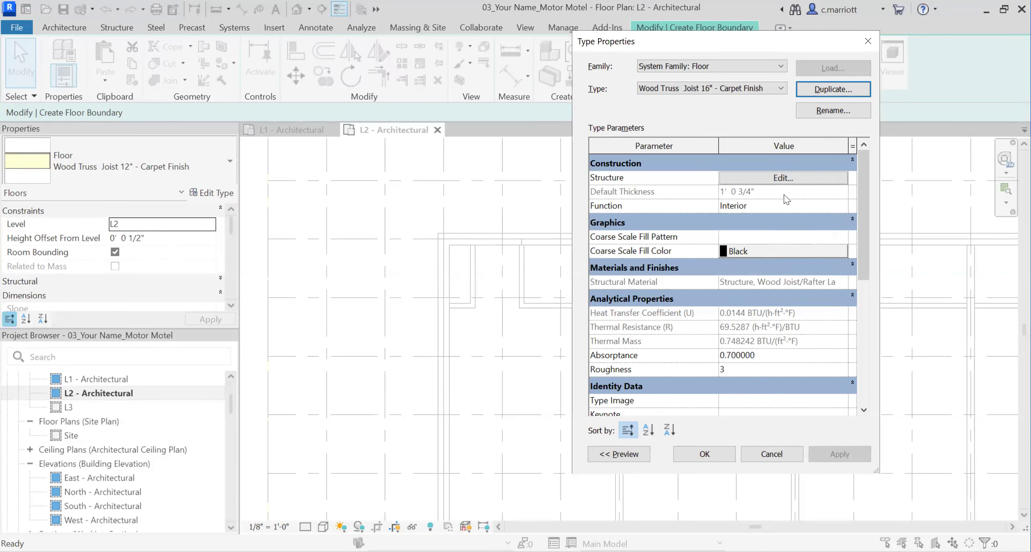
Step: Set the thickness of the wood joist structure layer in the new type's assembly to 1' 4"
{"action": "left_click", "coordinate": [782, 177]}
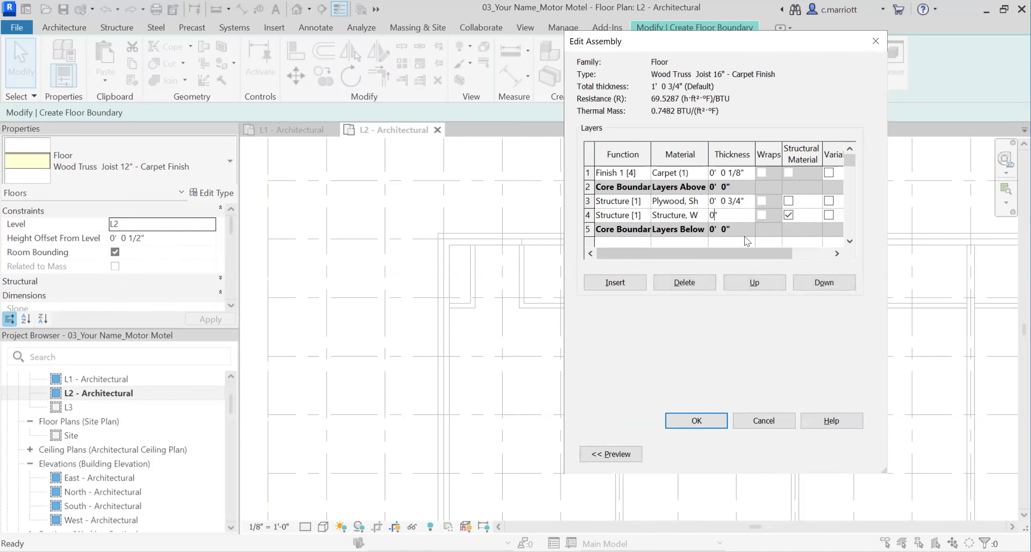
{"action": "key", "text": "BackSpace"}
{"action": "type", "text": "1'4"}
{"action": "left_click", "coordinate": [734, 200]}
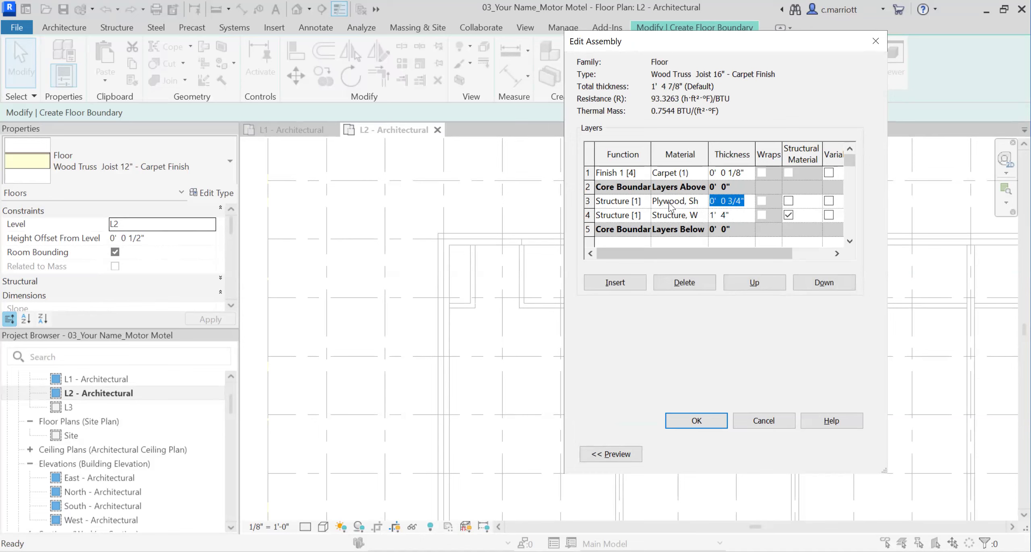
Step: Insert a structure layer above the plywood sheathing and assign it the Concrete, Lightweight material
{"action": "left_click", "coordinate": [587, 200]}
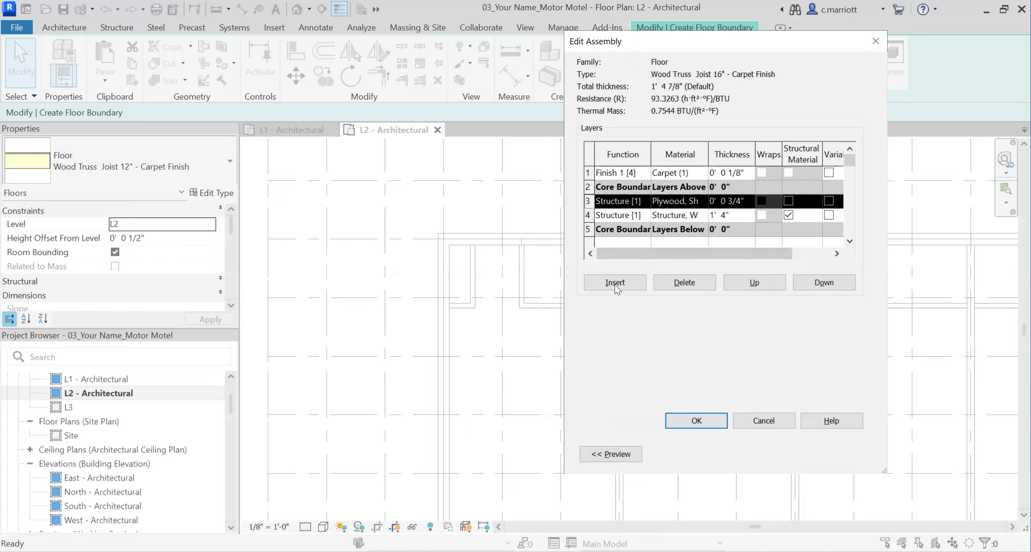
{"action": "left_click", "coordinate": [614, 282]}
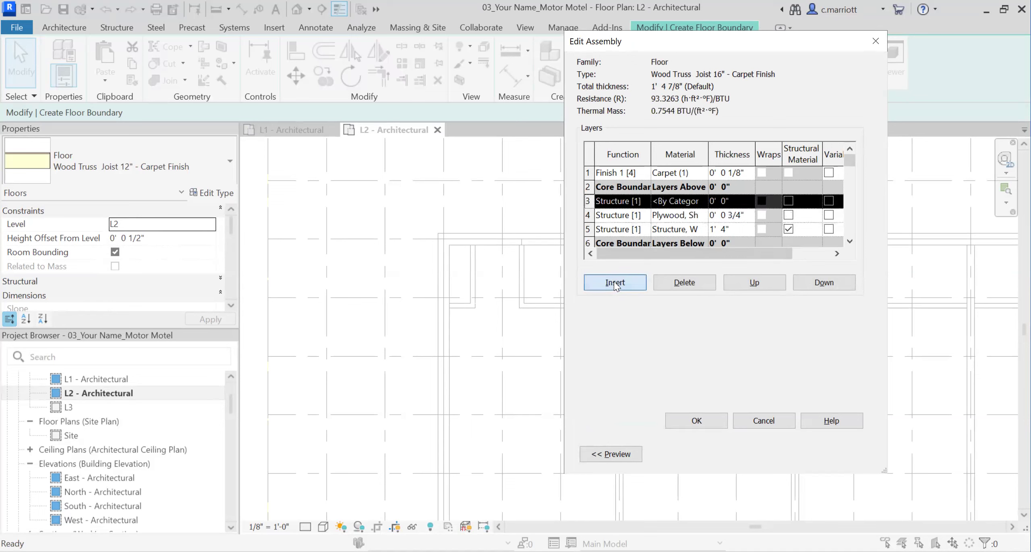
{"action": "left_click", "coordinate": [667, 207]}
{"action": "left_click_drag", "start_coordinate": [679, 202], "coordinate": [645, 209]}
{"action": "key", "text": "BackSpace"}
{"action": "key", "text": "Delete"}
{"action": "key", "text": "Delete"}
{"action": "key", "text": "Delete"}
{"action": "key", "text": "Delete"}
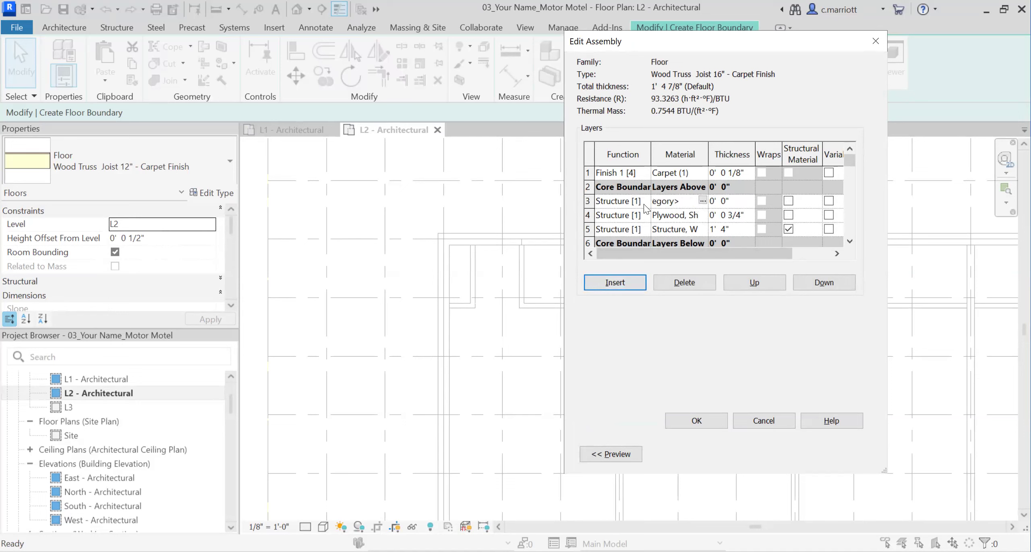
{"action": "key", "text": "Delete"}
{"action": "key", "text": "Delete"}
{"action": "left_click", "coordinate": [702, 200]}
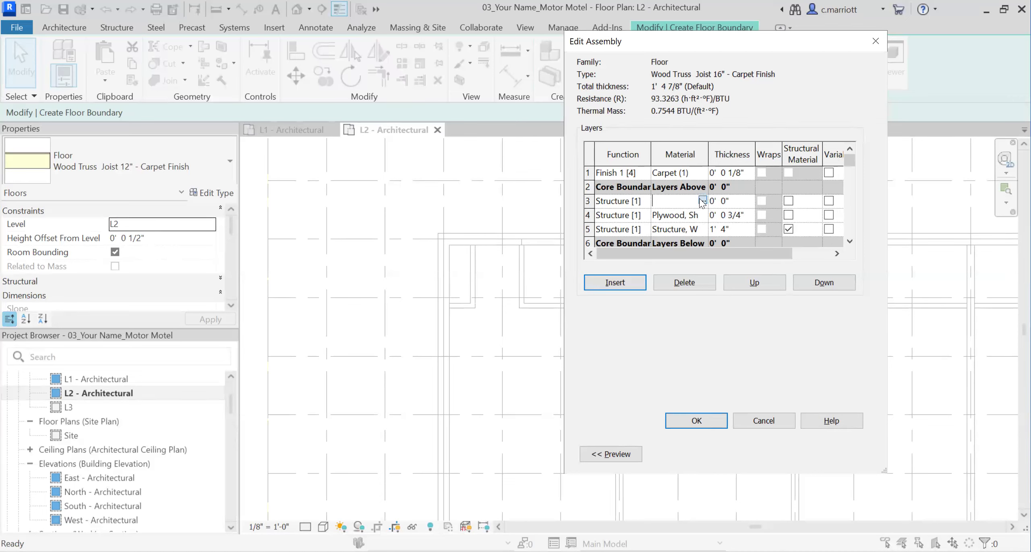
{"action": "type", "text": "con"}
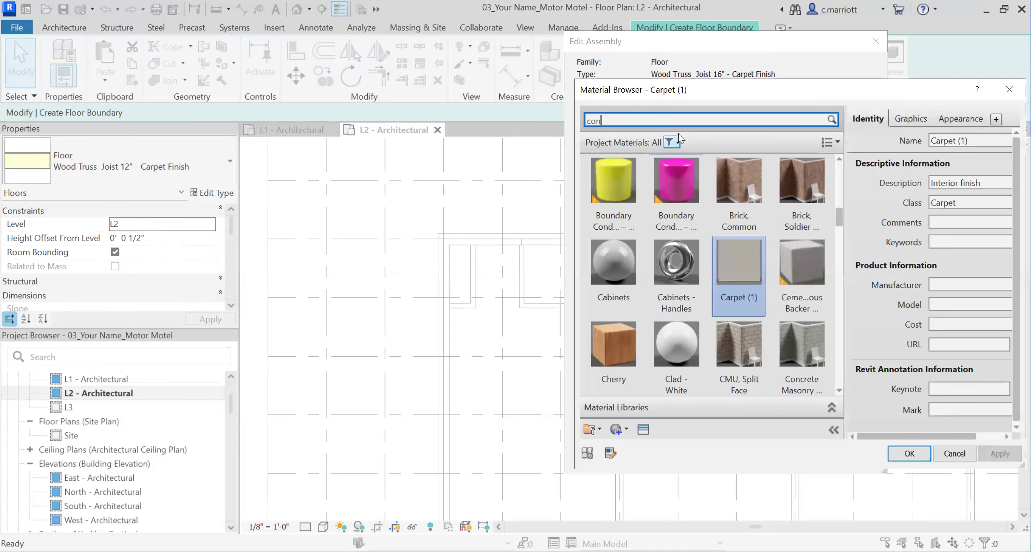
{"action": "type", "text": "crete"}
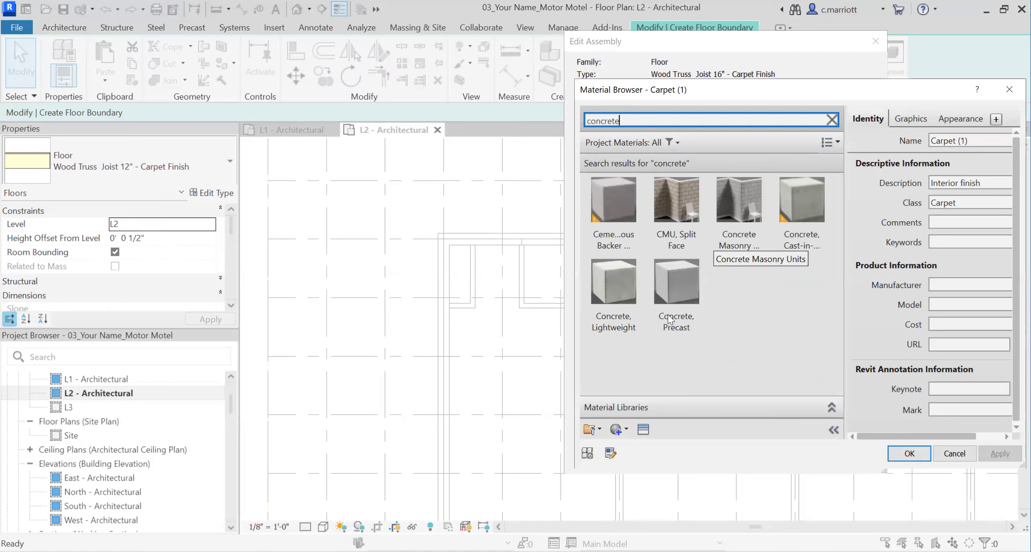
{"action": "left_click", "coordinate": [616, 302]}
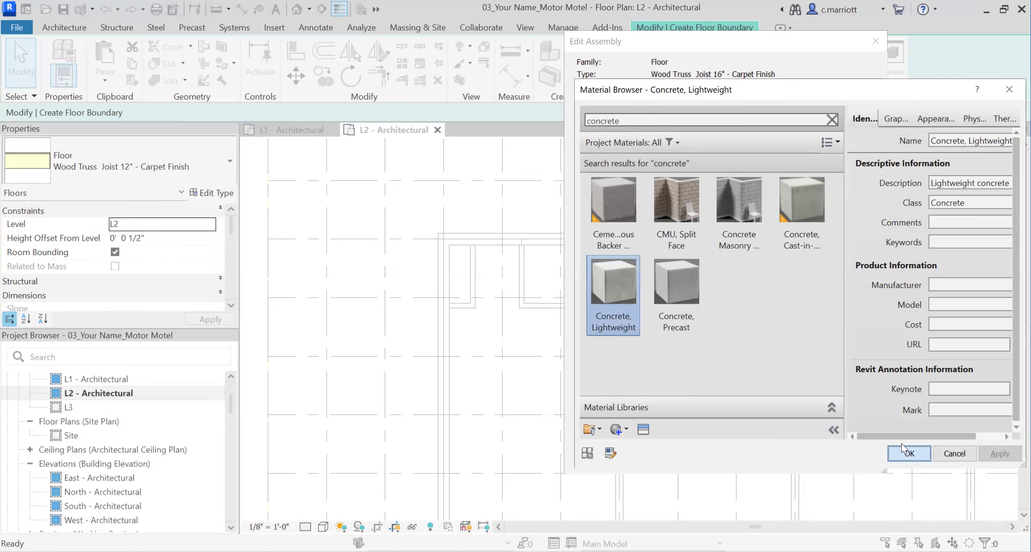
{"action": "left_click", "coordinate": [909, 454]}
Step: Try to set a fractional-inch thickness for the lightweight concrete layer
{"action": "left_click", "coordinate": [732, 203]}
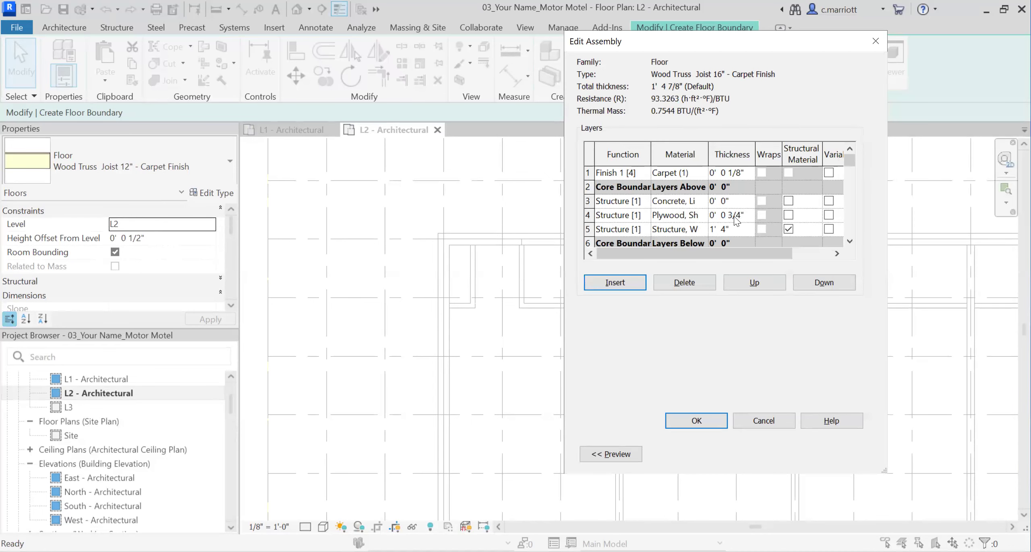
{"action": "key", "text": "BackSpace"}
{"action": "key", "text": "BackSpace"}
{"action": "key", "text": "BackSpace"}
{"action": "key", "text": "BackSpace"}
{"action": "type", "text": "1/"}
{"action": "left_click", "coordinate": [735, 217]}
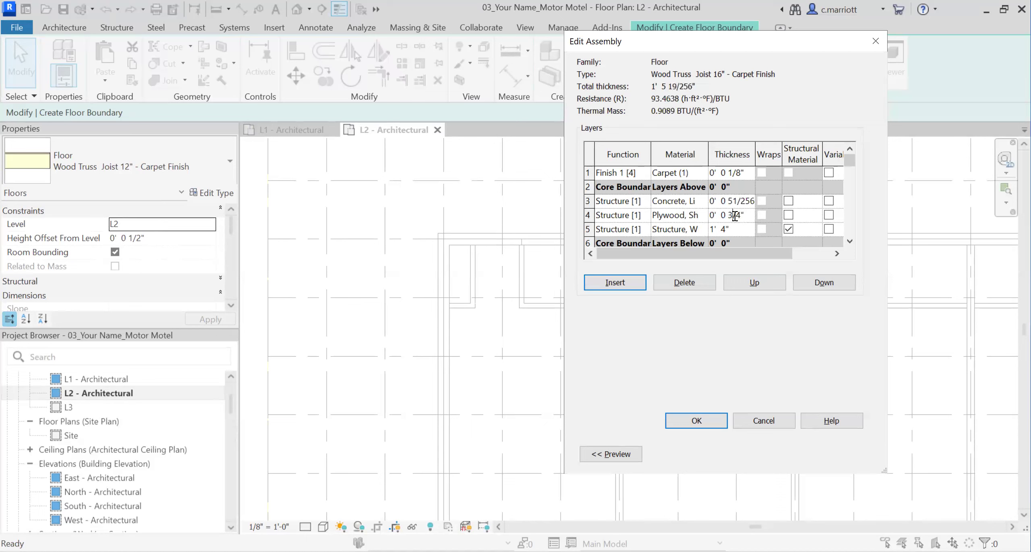
Step: Set the carpet finish layer's thickness to 1/2"
{"action": "left_click", "coordinate": [740, 173]}
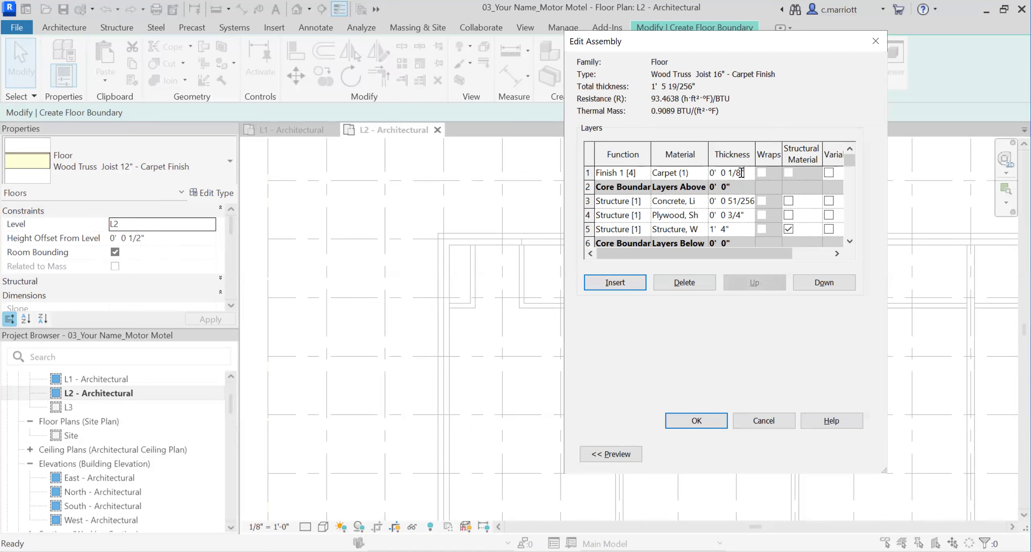
{"action": "key", "text": "BackSpace"}
{"action": "type", "text": "2"}
Step: Set the lightweight concrete layer's thickness to 1 1/2" and apply the finished assembly to the floor type
{"action": "left_click", "coordinate": [738, 201]}
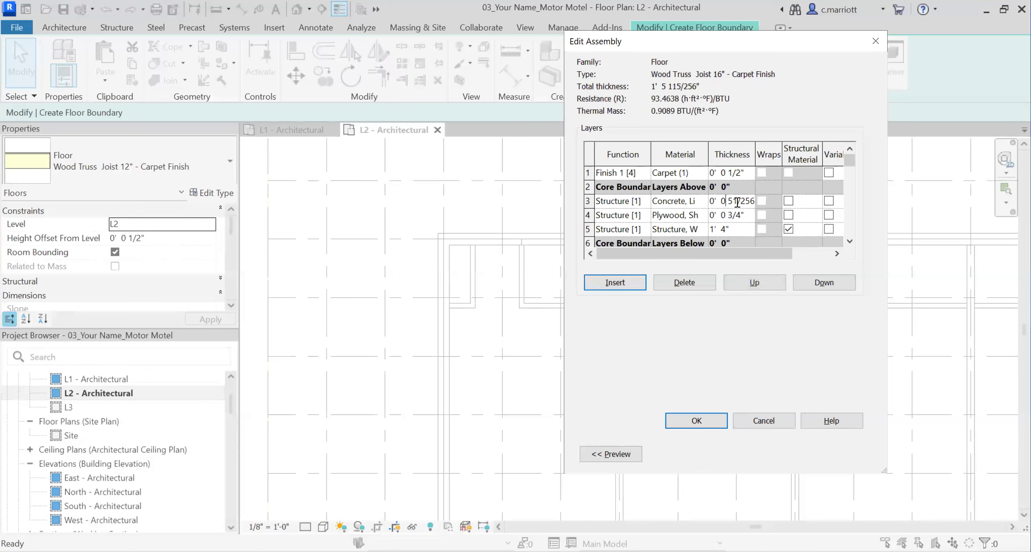
{"action": "key", "text": "Delete"}
{"action": "key", "text": "Delete"}
{"action": "key", "text": "Delete"}
{"action": "key", "text": "BackSpace"}
{"action": "key", "text": "BackSpace"}
{"action": "key", "text": "BackSpace"}
{"action": "key", "text": "BackSpace"}
{"action": "key", "text": "BackSpace"}
{"action": "type", "text": "1.5"}
{"action": "left_click", "coordinate": [741, 216]}
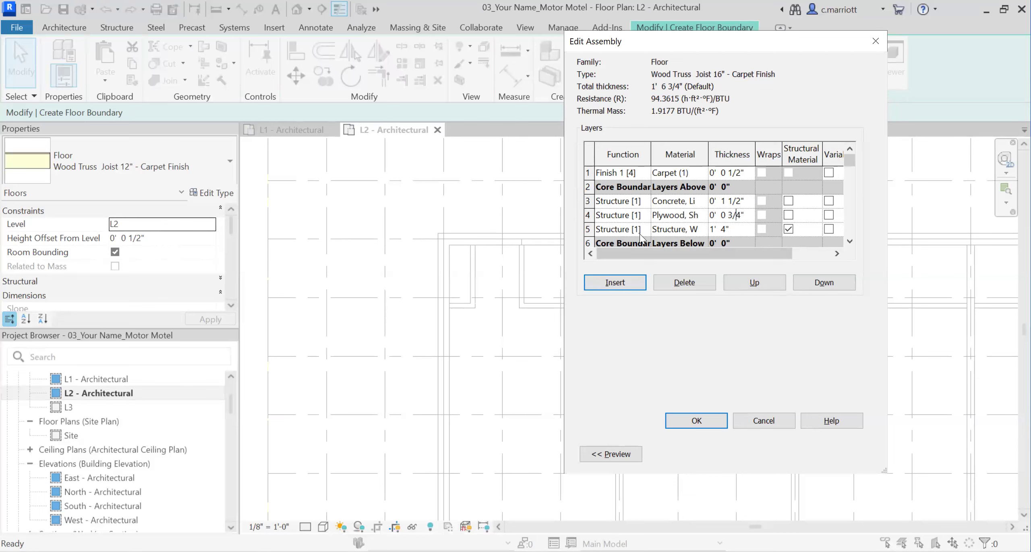
{"action": "left_click", "coordinate": [695, 426]}
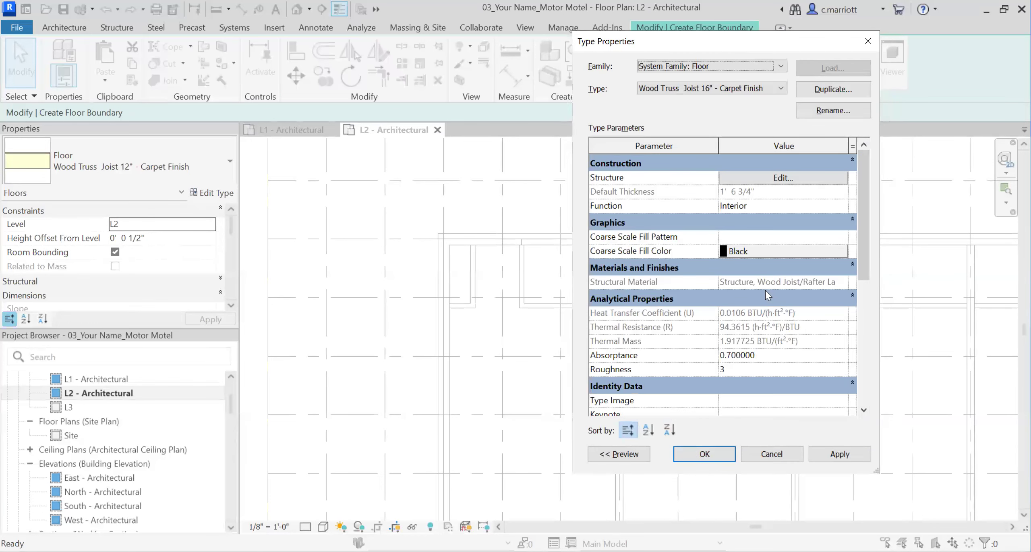
{"action": "left_click", "coordinate": [816, 453]}
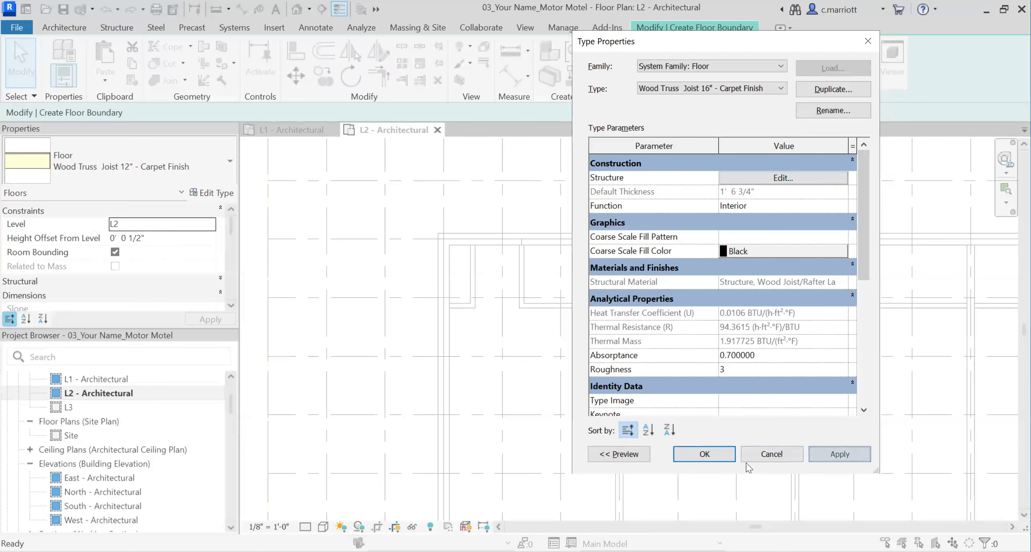
{"action": "left_click", "coordinate": [711, 453]}
Step: Sketch an L-shaped floor boundary around the L2 unit between grids 4 and 7, excluding the 8'-6" wide bathroom, and finish without attaching walls
{"action": "scroll", "coordinate": [470, 293], "scroll_direction": "down", "scroll_amount": 2}
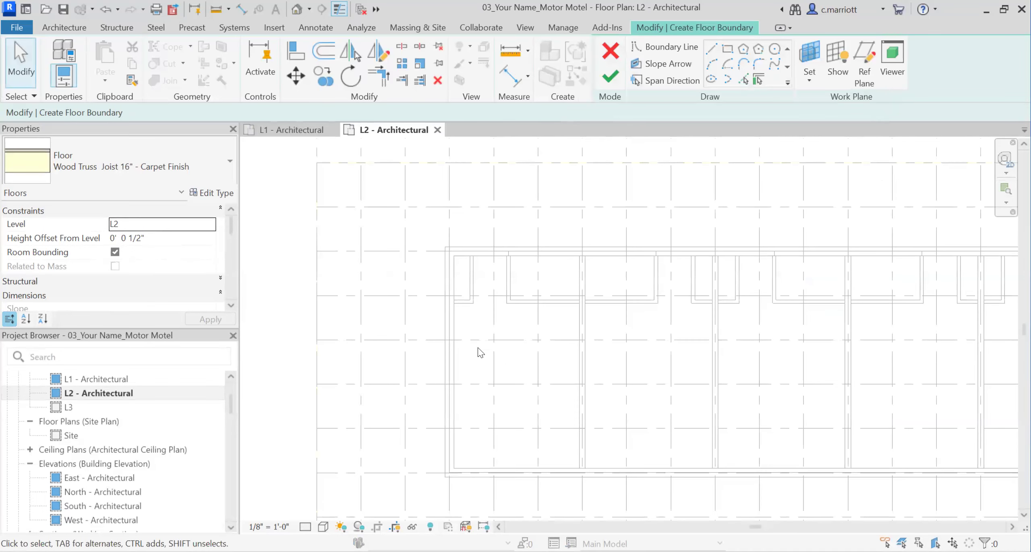
{"action": "scroll", "coordinate": [451, 262], "scroll_direction": "up", "scroll_amount": 1}
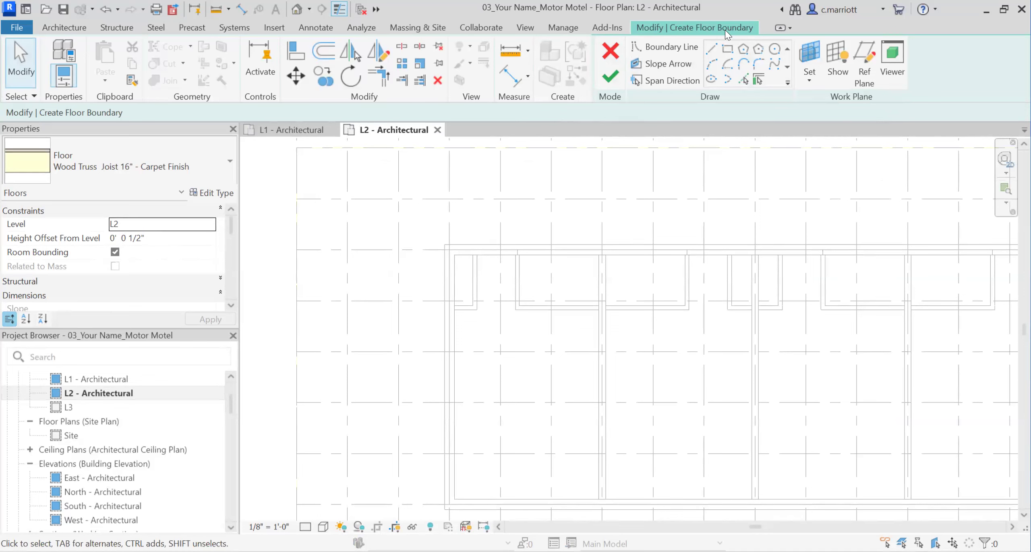
{"action": "left_click", "coordinate": [712, 49]}
{"action": "left_click", "coordinate": [518, 250]}
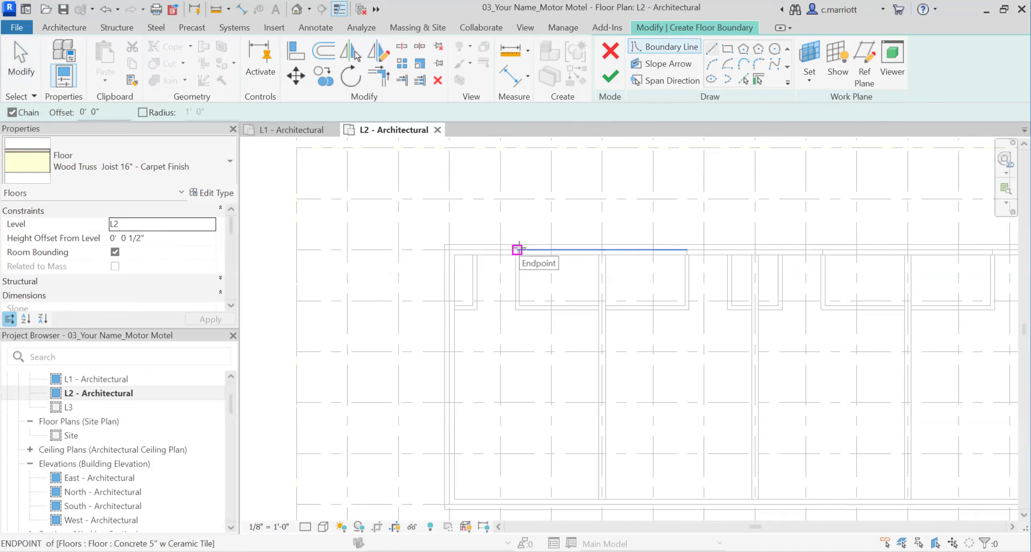
{"action": "left_click", "coordinate": [449, 249]}
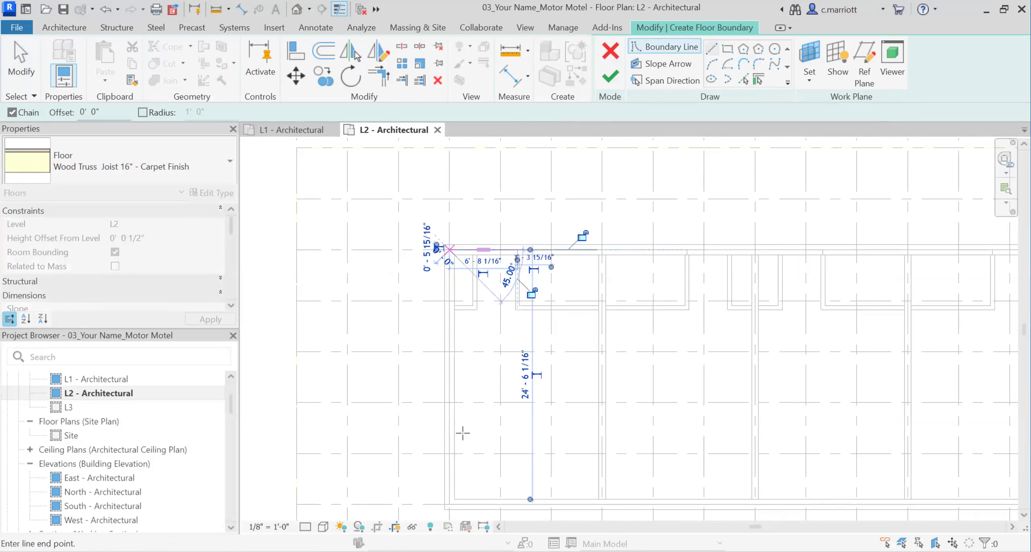
{"action": "left_click", "coordinate": [449, 503]}
{"action": "left_click", "coordinate": [602, 504]}
{"action": "left_click", "coordinate": [602, 305]}
{"action": "left_click", "coordinate": [516, 305]}
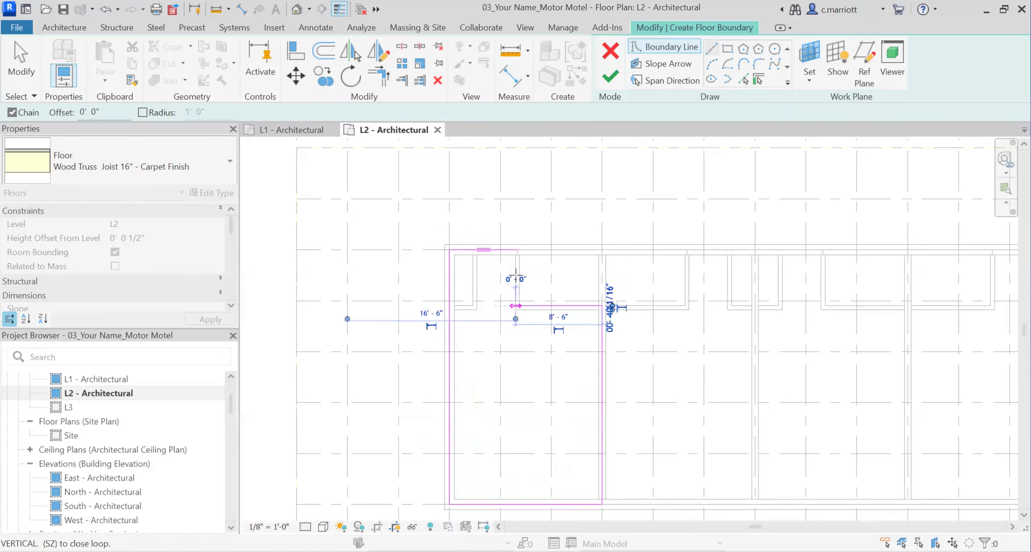
{"action": "left_click", "coordinate": [516, 249]}
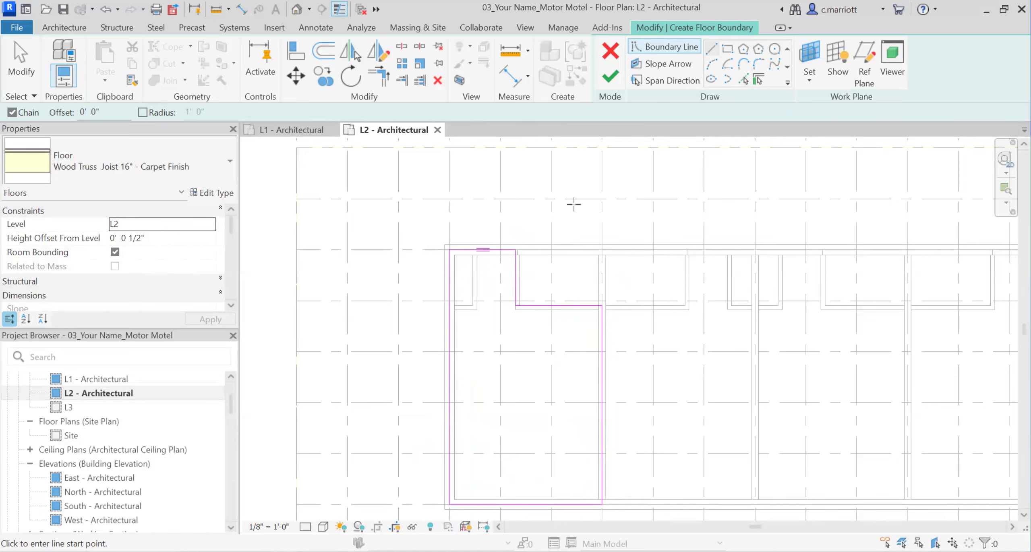
{"action": "left_click", "coordinate": [609, 77]}
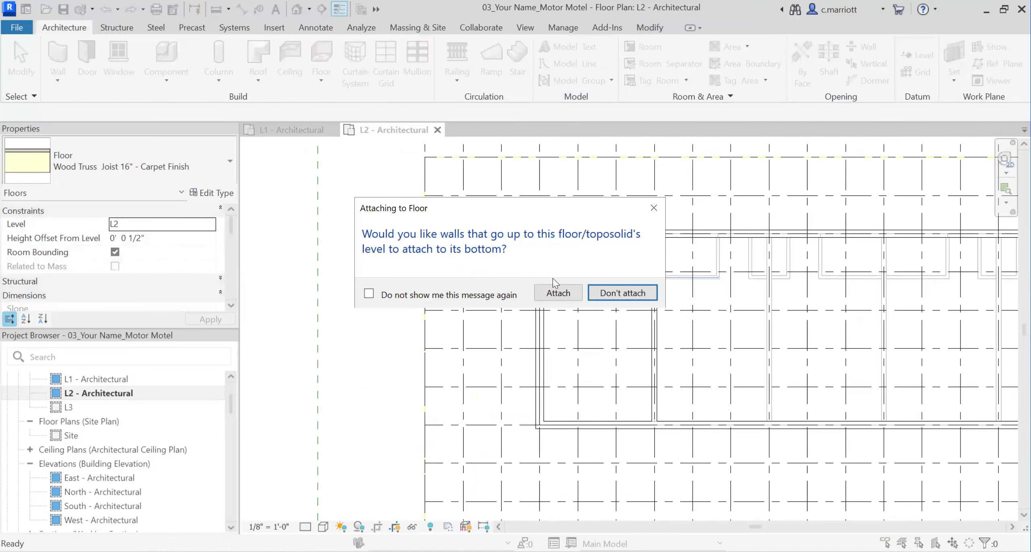
{"action": "left_click", "coordinate": [588, 299]}
Step: Examine the new L2 truss floor's extents around the open bathroom area and review its type properties
{"action": "scroll", "coordinate": [523, 333], "scroll_direction": "up", "scroll_amount": 2}
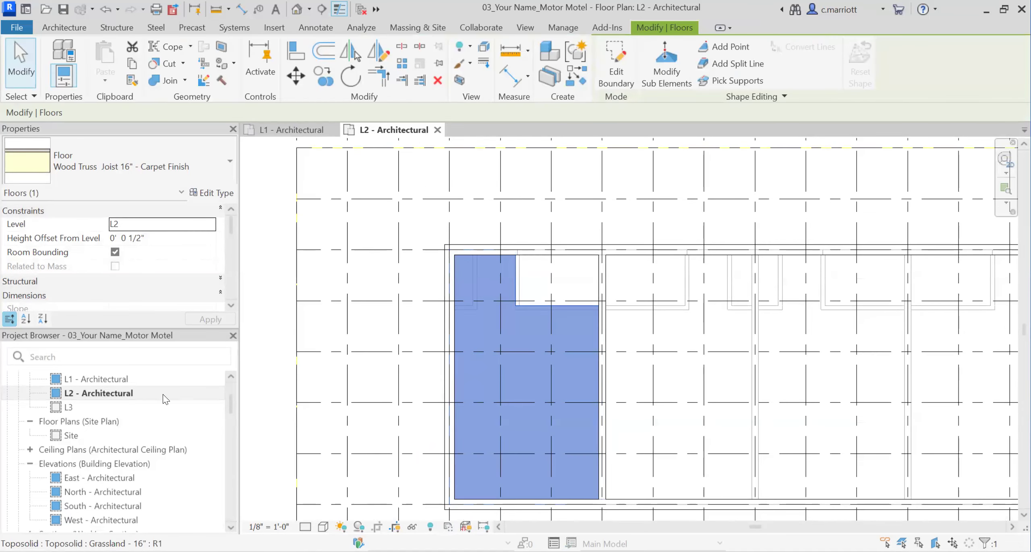
{"action": "left_click", "coordinate": [415, 293]}
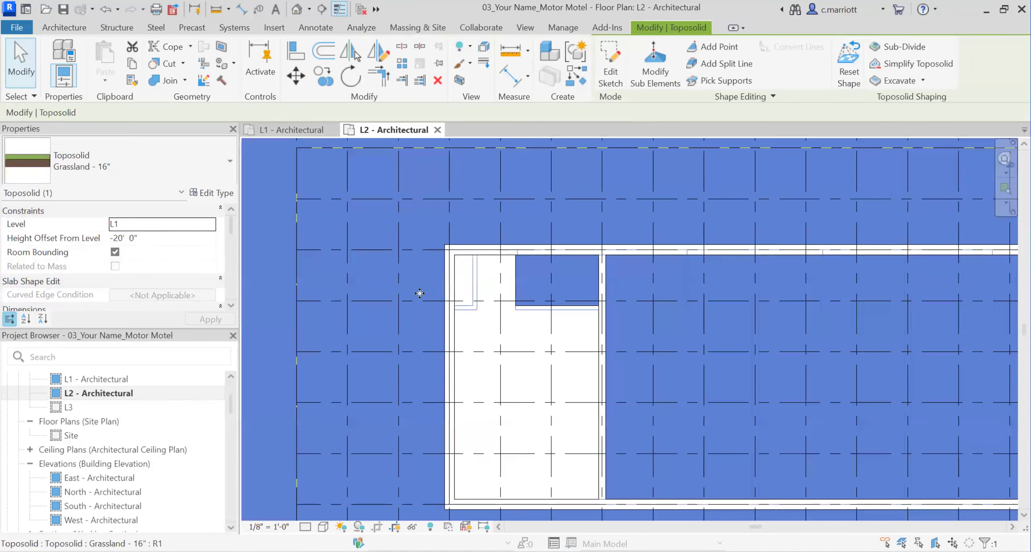
{"action": "left_click", "coordinate": [505, 323]}
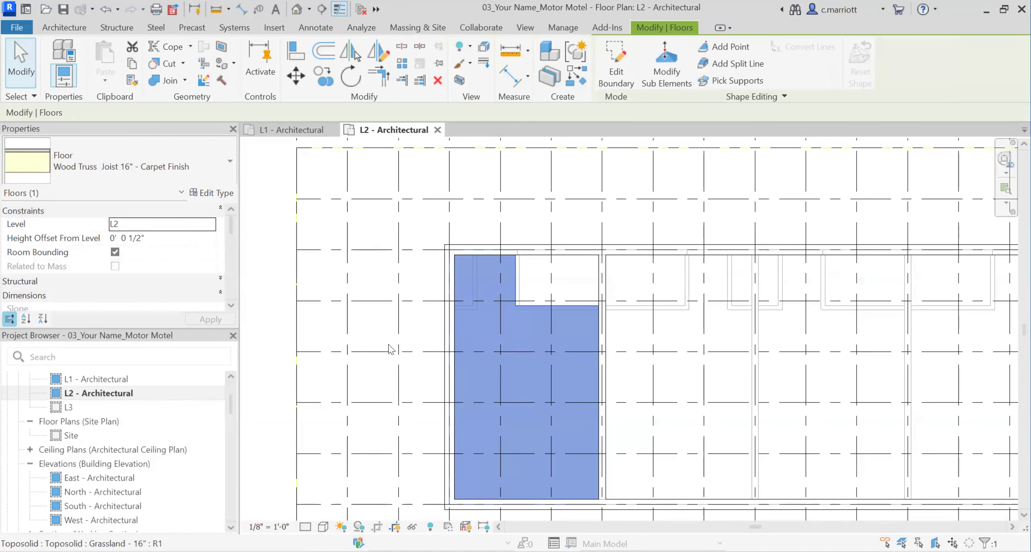
{"action": "scroll", "coordinate": [519, 253], "scroll_direction": "up", "scroll_amount": 3}
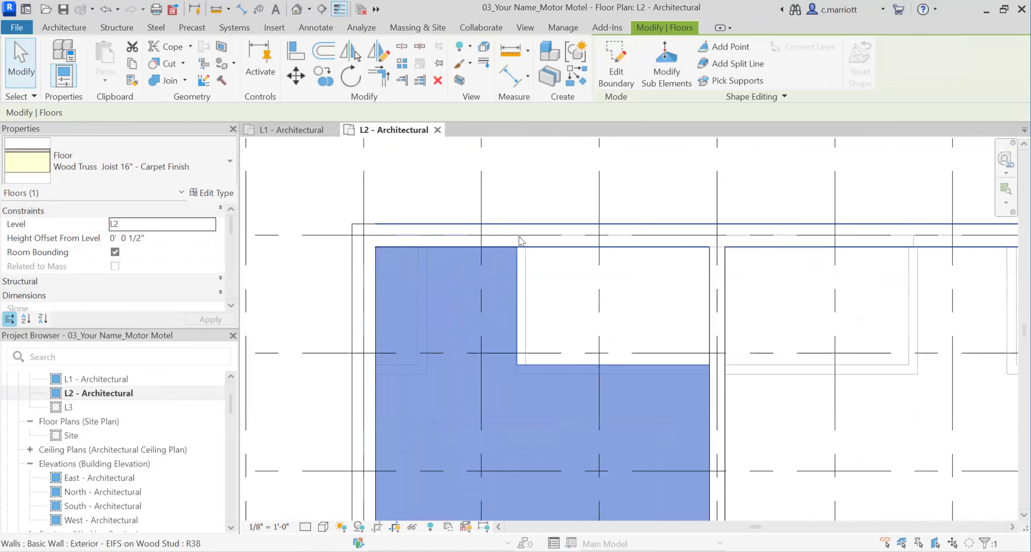
{"action": "scroll", "coordinate": [576, 366], "scroll_direction": "down", "scroll_amount": 2}
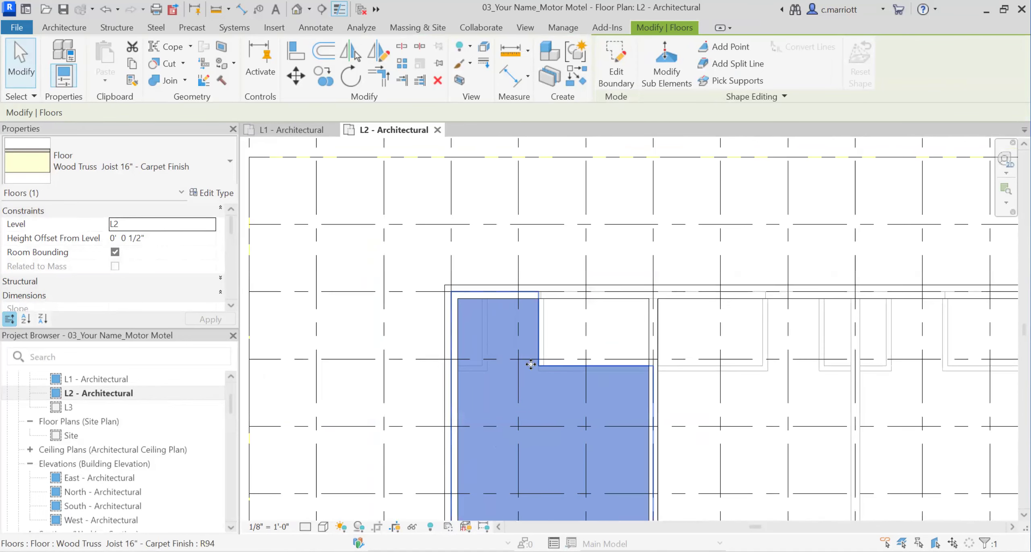
{"action": "scroll", "coordinate": [479, 359], "scroll_direction": "down", "scroll_amount": 3}
{"action": "scroll", "coordinate": [479, 363], "scroll_direction": "up", "scroll_amount": 2}
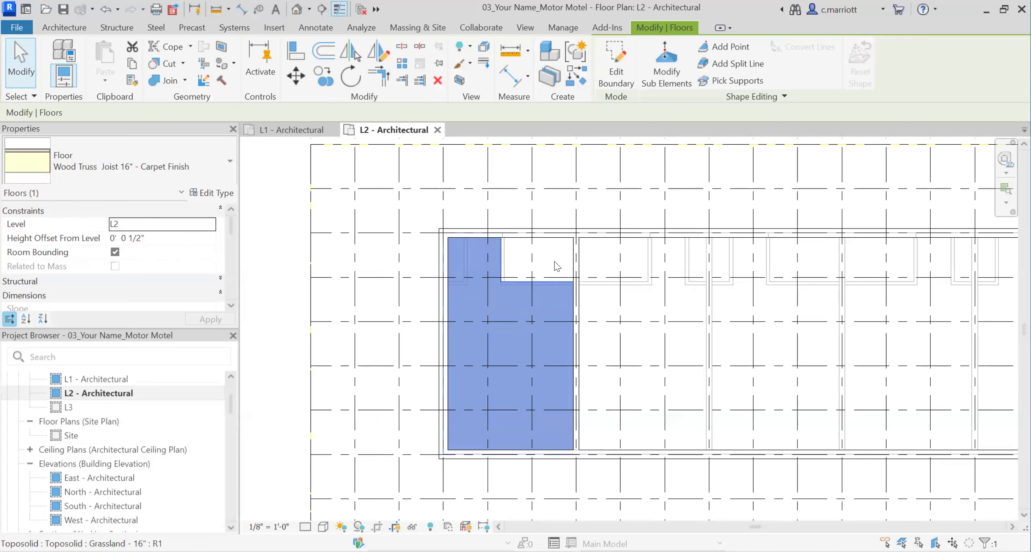
{"action": "scroll", "coordinate": [553, 268], "scroll_direction": "up", "scroll_amount": 1}
{"action": "scroll", "coordinate": [394, 293], "scroll_direction": "up", "scroll_amount": 1}
{"action": "scroll", "coordinate": [378, 286], "scroll_direction": "down", "scroll_amount": 1}
{"action": "scroll", "coordinate": [355, 284], "scroll_direction": "down", "scroll_amount": 1}
{"action": "middle_click_drag", "start_coordinate": [440, 371], "coordinate": [557, 465]}
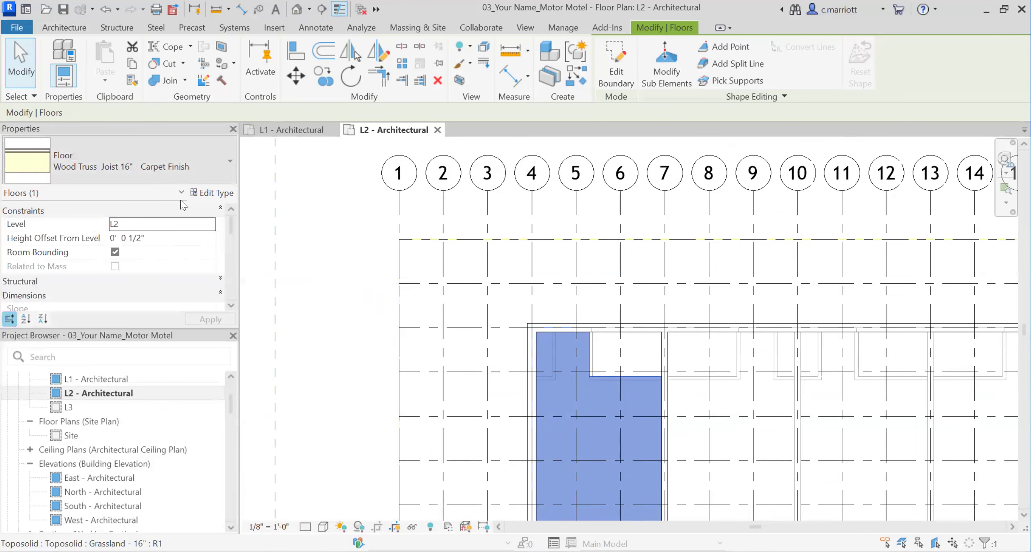
{"action": "left_click", "coordinate": [234, 194]}
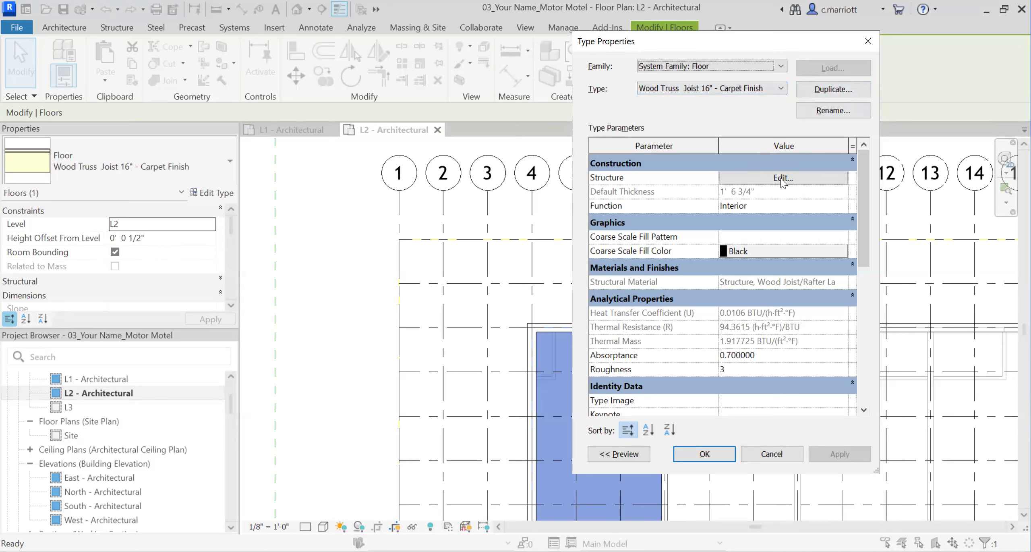
{"action": "left_click", "coordinate": [767, 452]}
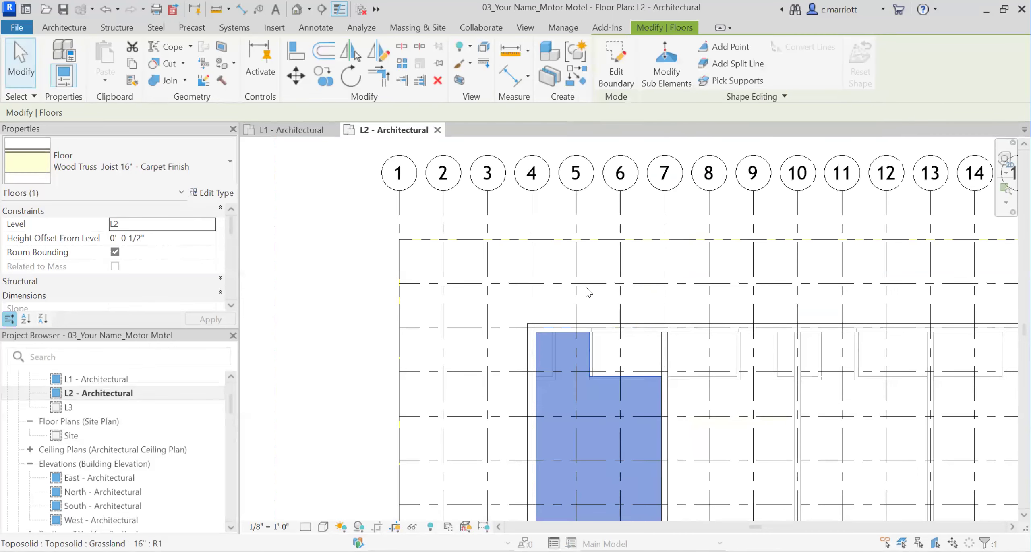
{"action": "left_click", "coordinate": [589, 293]}
{"action": "scroll", "coordinate": [558, 300], "scroll_direction": "down", "scroll_amount": 2}
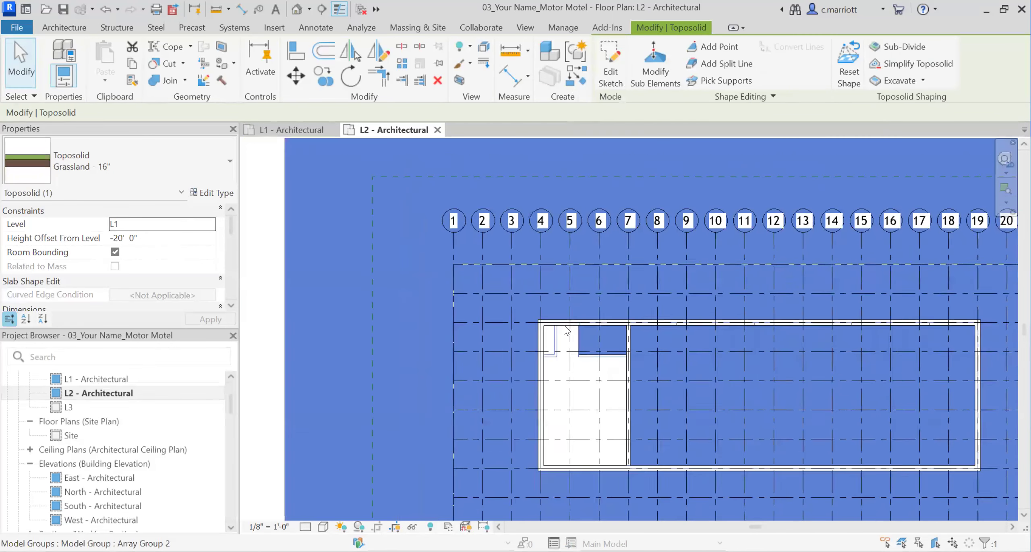
{"action": "scroll", "coordinate": [567, 330], "scroll_direction": "down", "scroll_amount": 1}
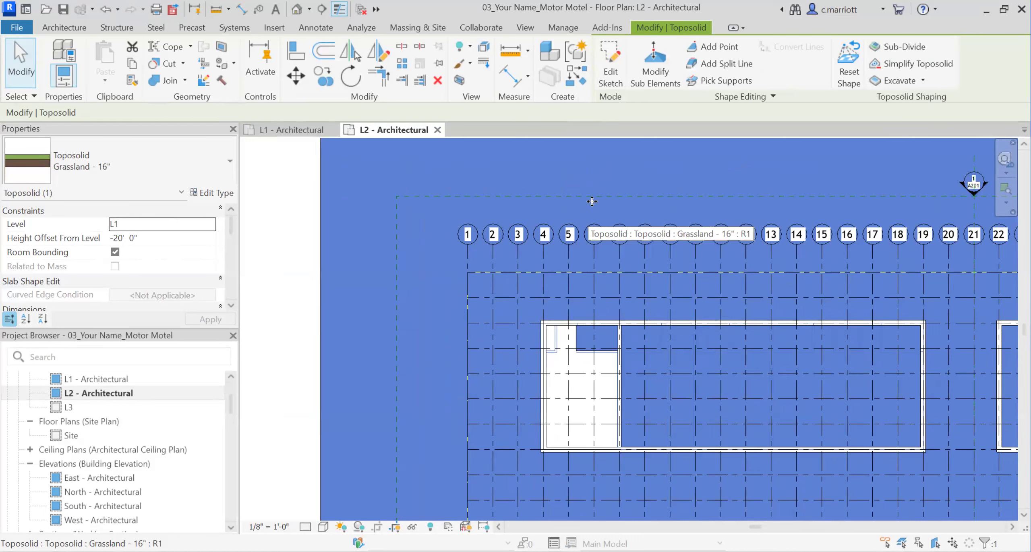
Step: Open the L1 - Architectural floor plan and start a floor with the Concrete 5" w Ceramic Tile type
{"action": "double_click", "coordinate": [104, 379]}
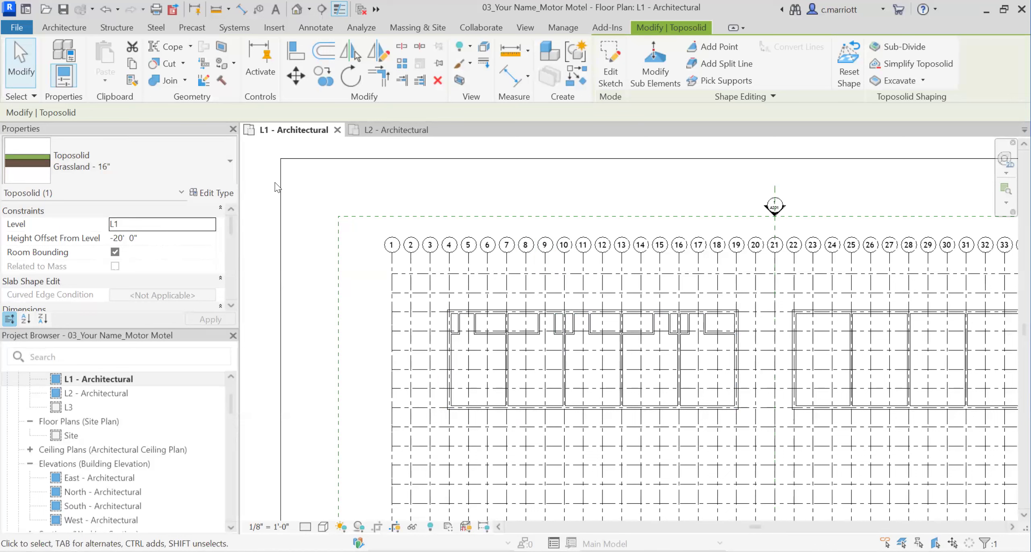
{"action": "left_click", "coordinate": [77, 28]}
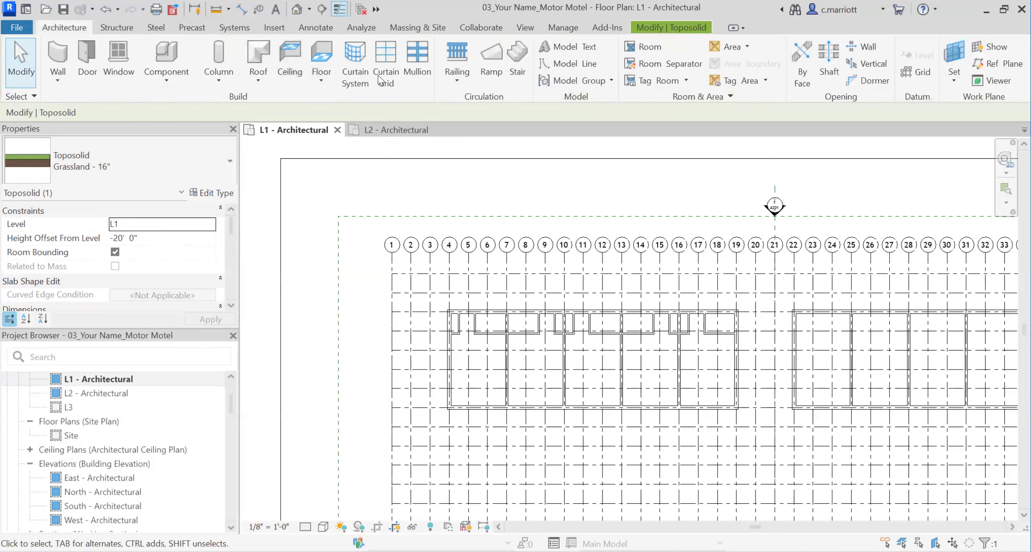
{"action": "left_click", "coordinate": [322, 57]}
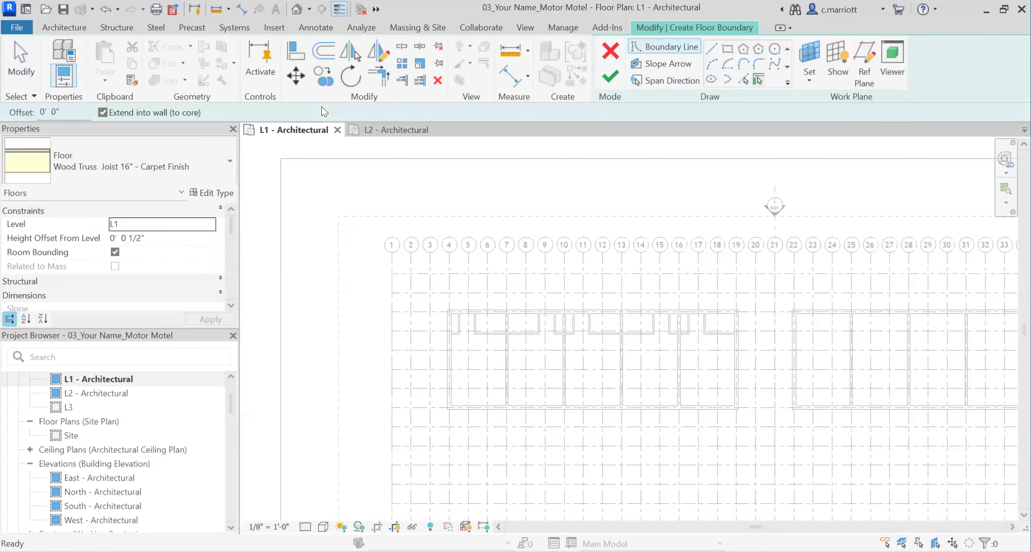
{"action": "left_click", "coordinate": [211, 167]}
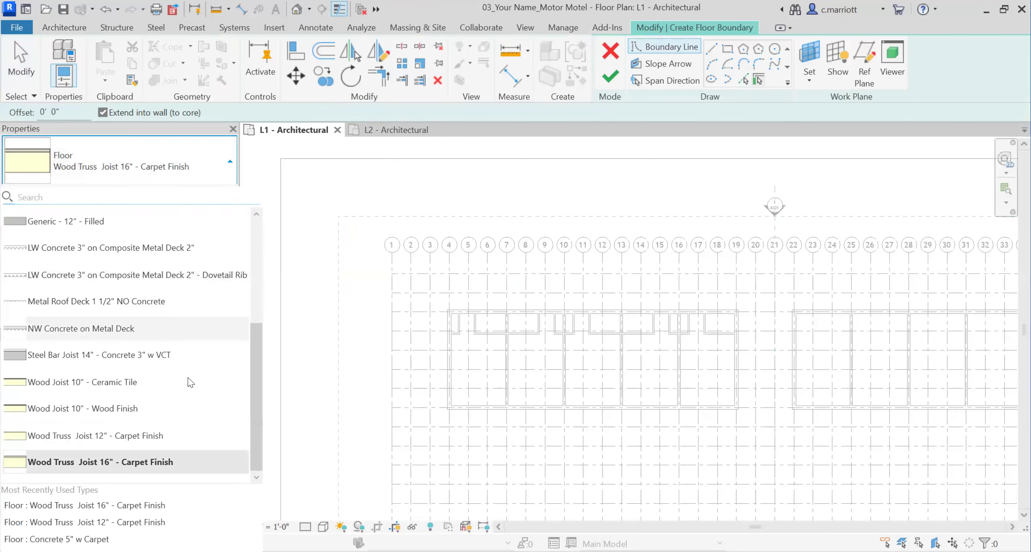
{"action": "left_click", "coordinate": [259, 233]}
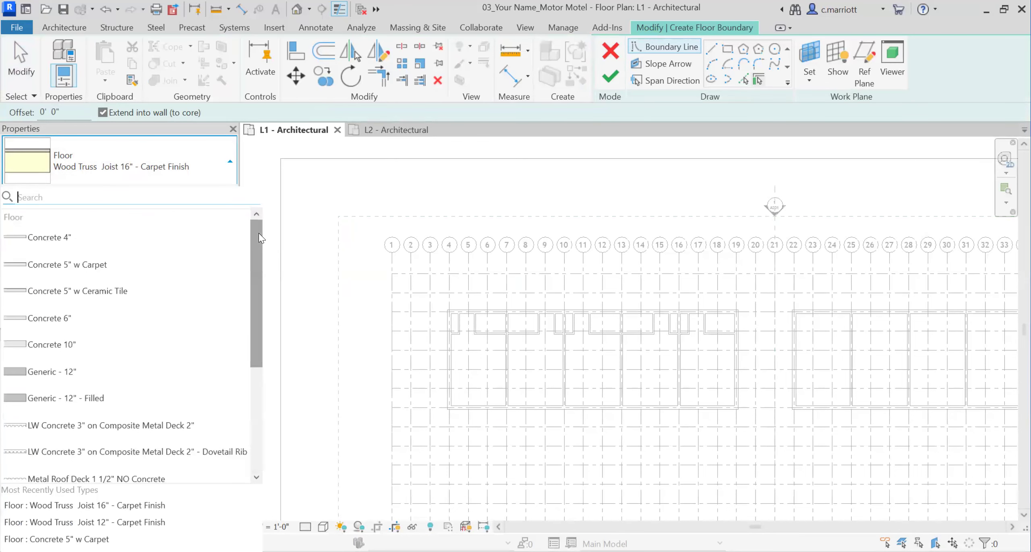
{"action": "left_click", "coordinate": [101, 293]}
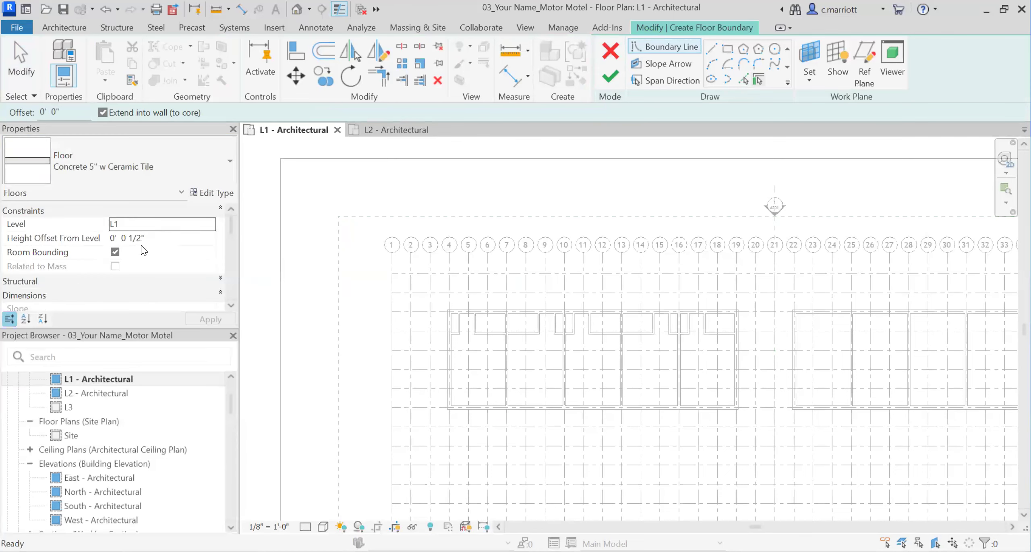
Step: Open the layer structure of the Concrete 5" w Ceramic Tile floor type for editing
{"action": "left_click", "coordinate": [215, 194]}
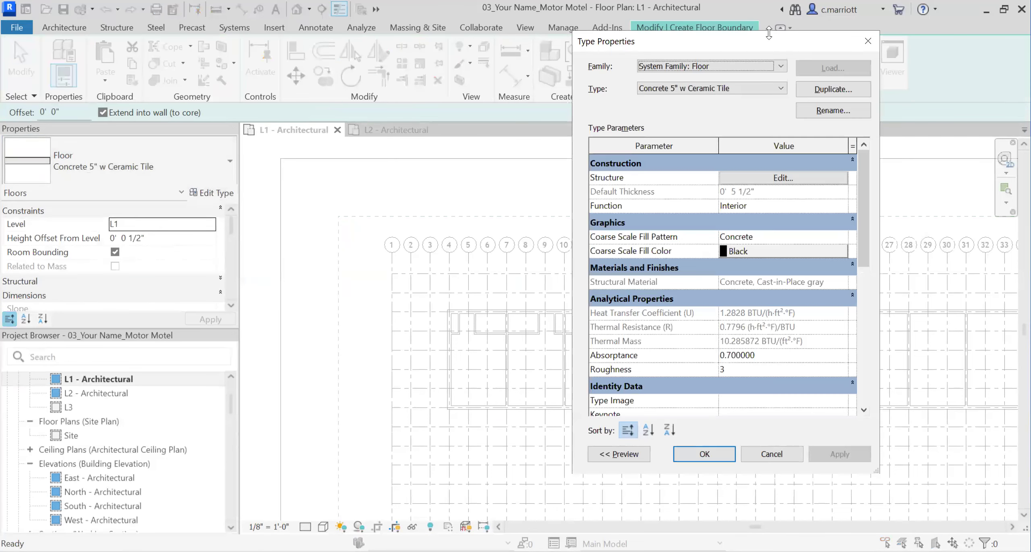
{"action": "left_click", "coordinate": [832, 89]}
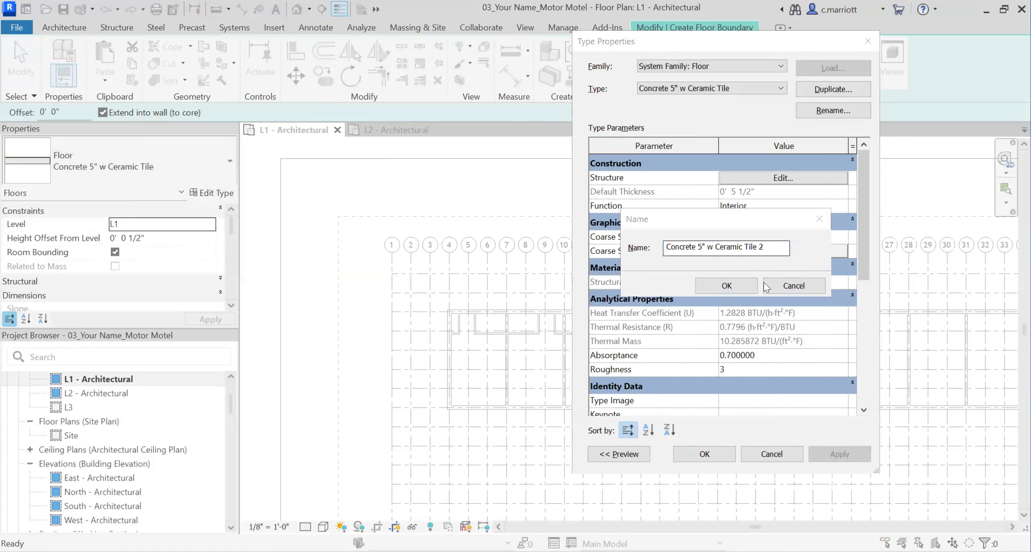
{"action": "left_click", "coordinate": [794, 286]}
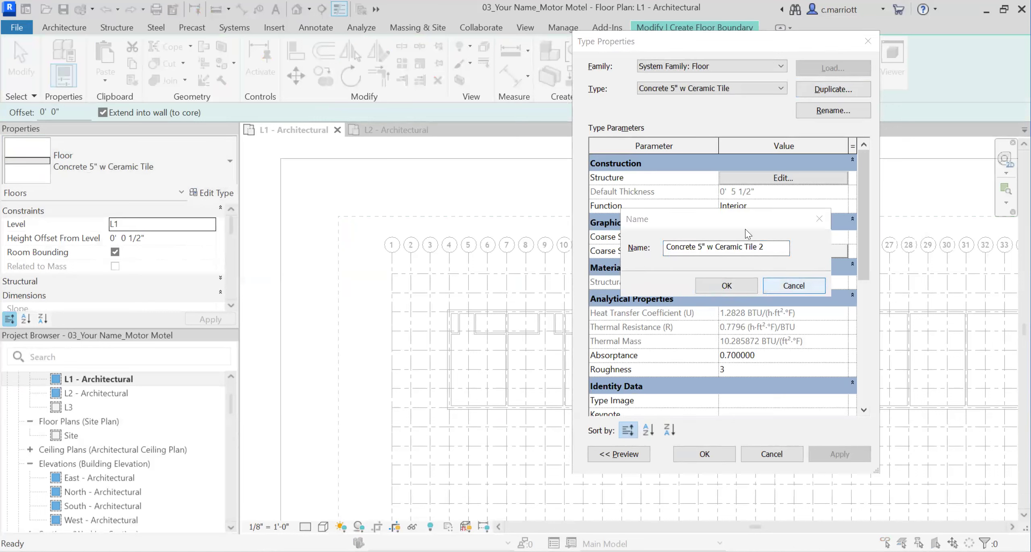
{"action": "left_click", "coordinate": [783, 178]}
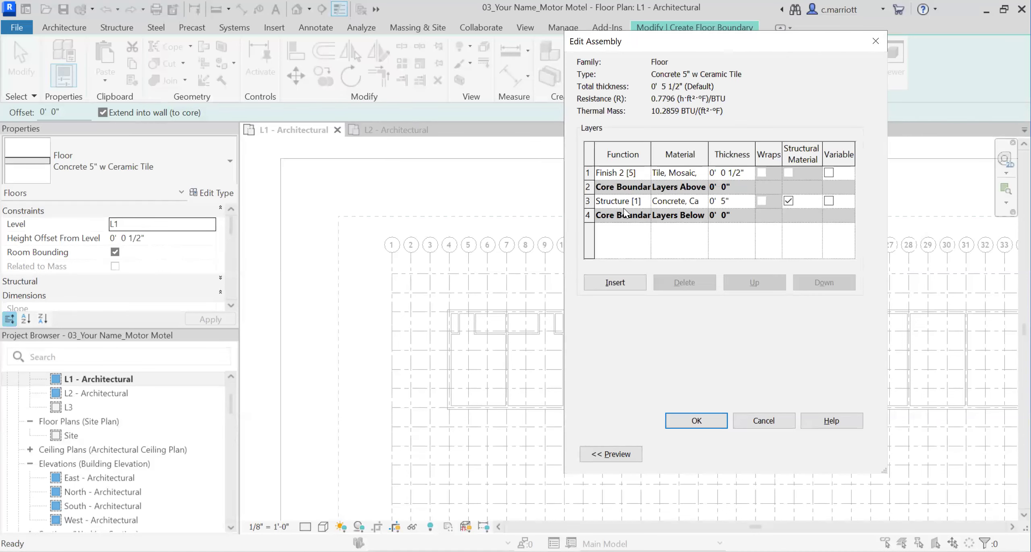
Step: Search the project materials for "stone" for the tile floor's Finish 2 layer
{"action": "left_click", "coordinate": [697, 172]}
{"action": "left_click", "coordinate": [704, 176]}
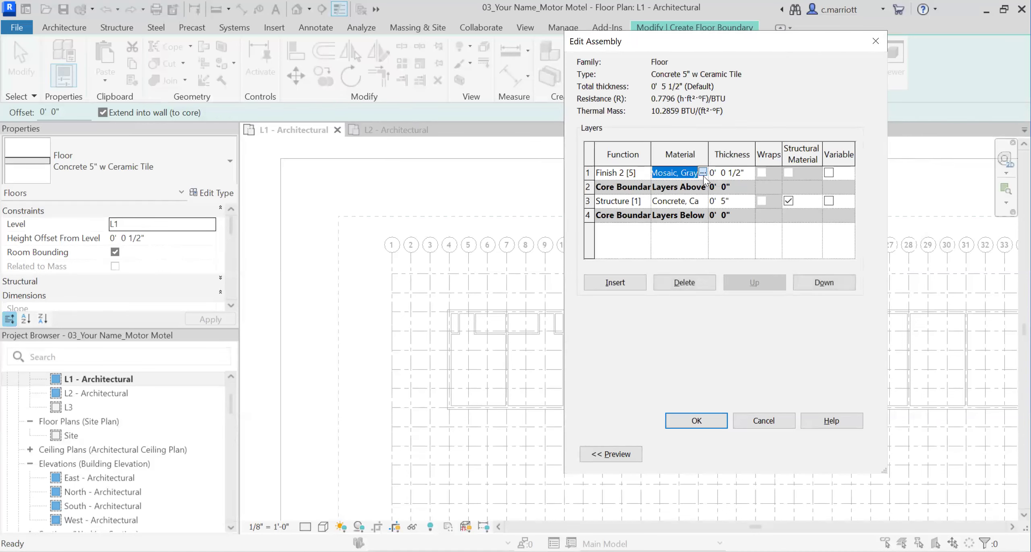
{"action": "type", "text": "stone"}
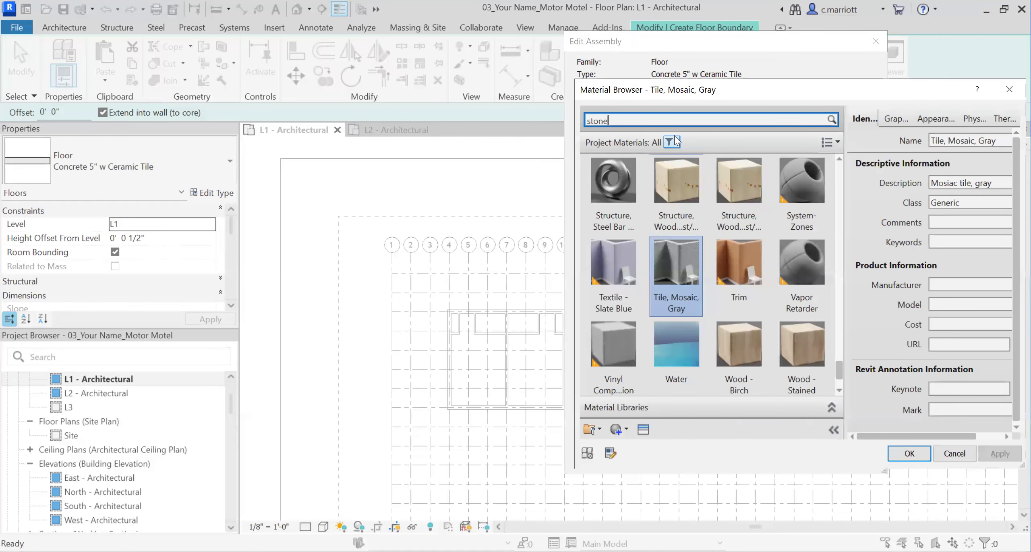
{"action": "key", "text": "Return"}
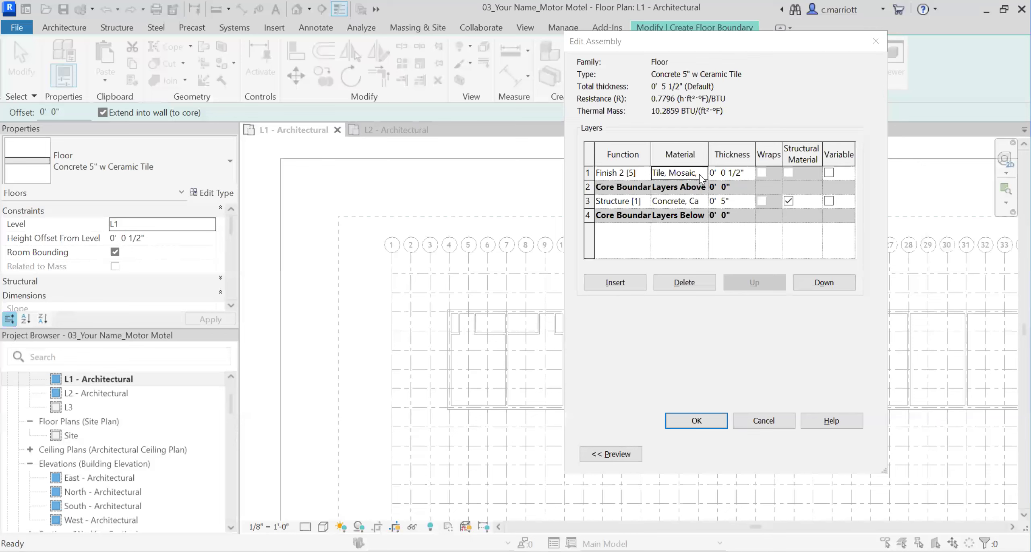
Step: Duplicate the finish layer's Tile, Mosaic, Gray material together with its assets
{"action": "left_click", "coordinate": [701, 176]}
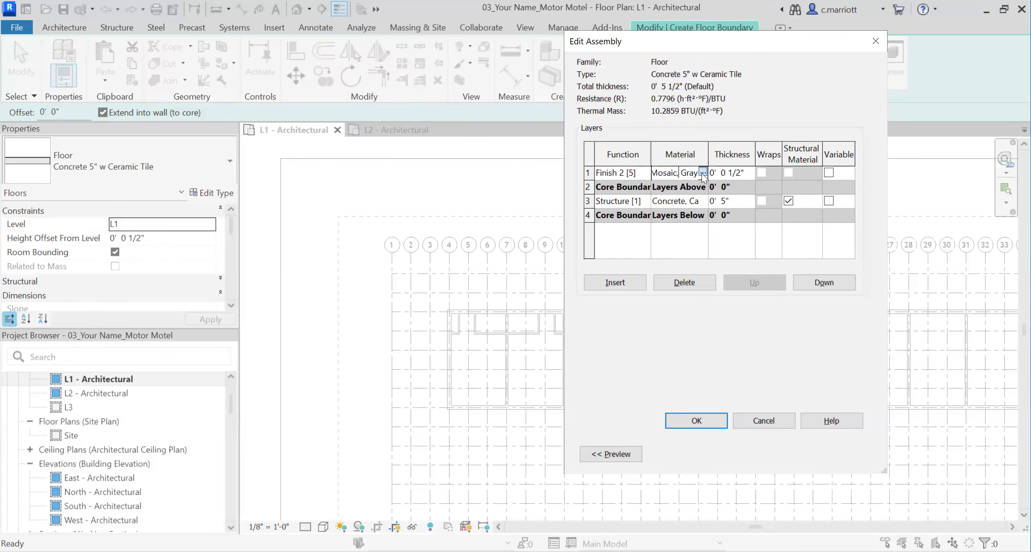
{"action": "left_click", "coordinate": [703, 173]}
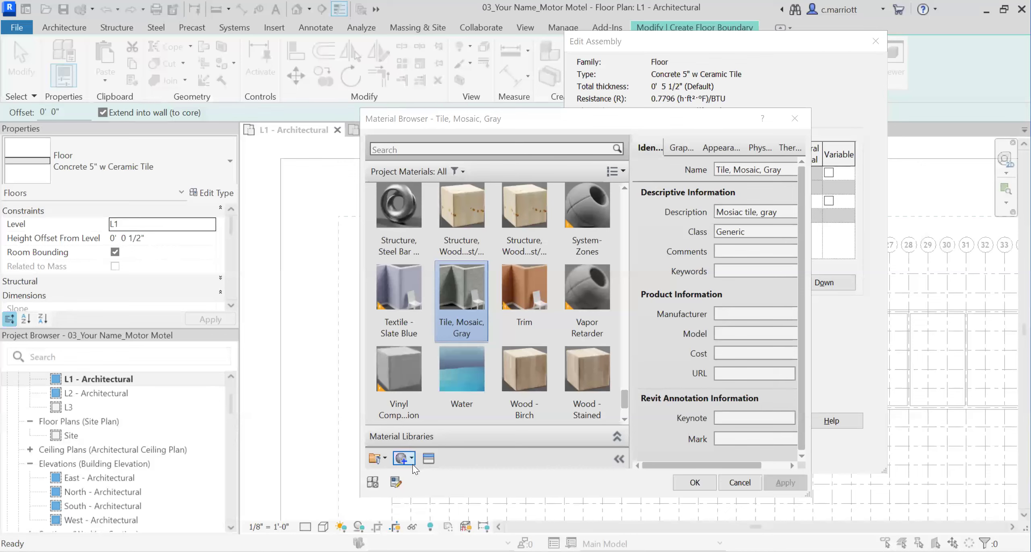
{"action": "left_click", "coordinate": [415, 459]}
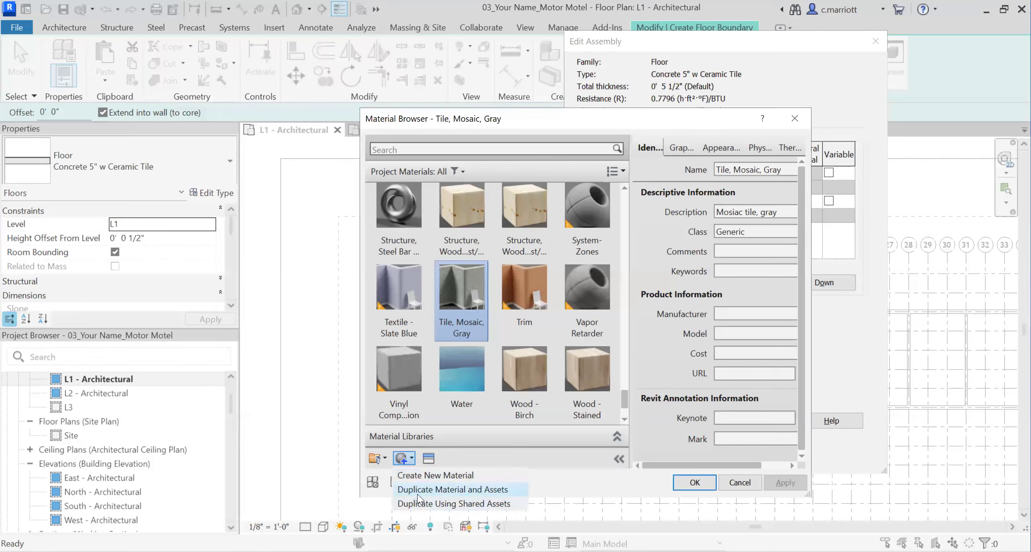
{"action": "left_click", "coordinate": [419, 492]}
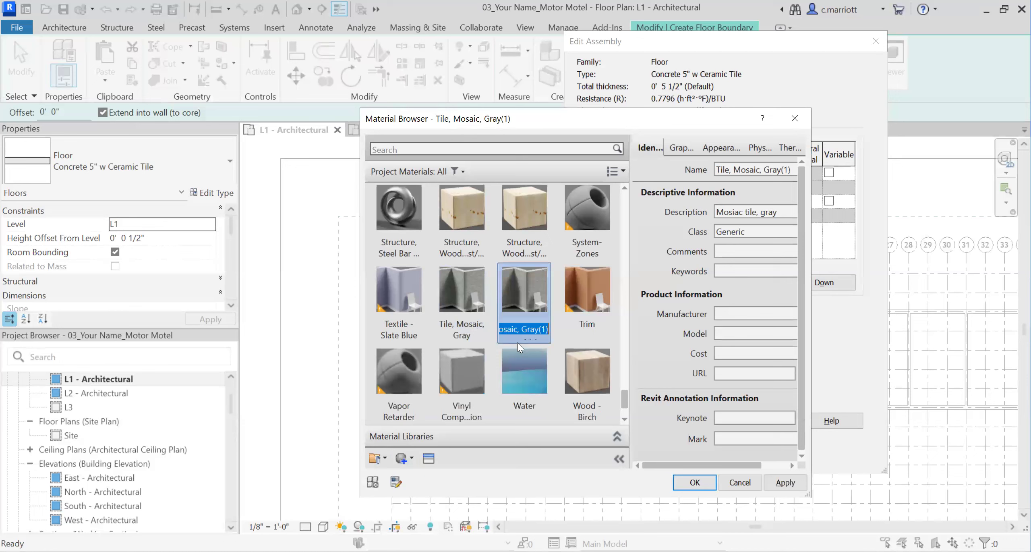
Step: Change the duplicated tile material's description to "Stone, gray" and apply it
{"action": "left_click", "coordinate": [780, 212]}
{"action": "left_click_drag", "start_coordinate": [741, 211], "coordinate": [668, 212]}
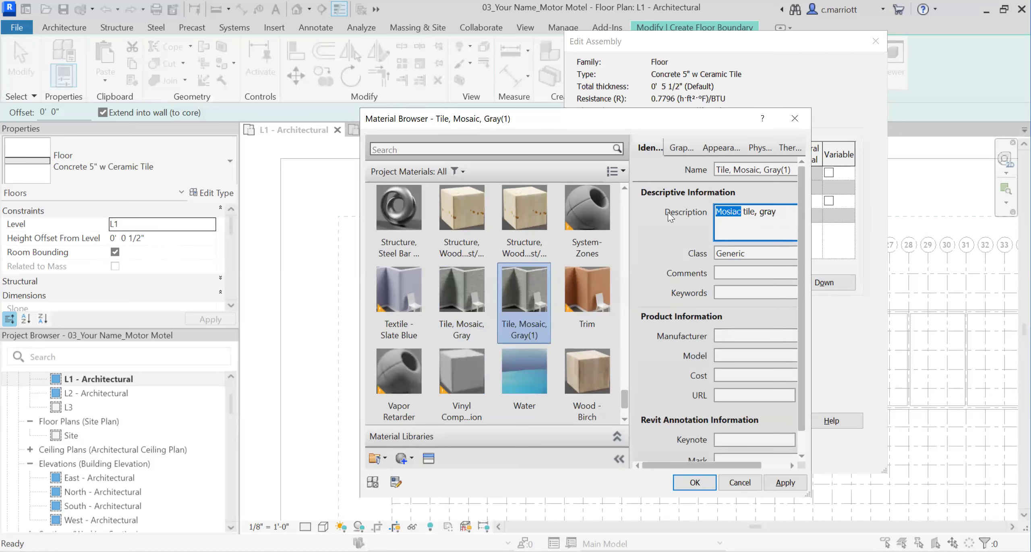
{"action": "type", "text": "Stone"}
{"action": "key", "text": "Delete"}
{"action": "key", "text": "Delete"}
{"action": "key", "text": "Delete"}
{"action": "key", "text": "Delete"}
{"action": "key", "text": "Delete"}
{"action": "left_click", "coordinate": [672, 234]}
{"action": "left_click", "coordinate": [733, 238]}
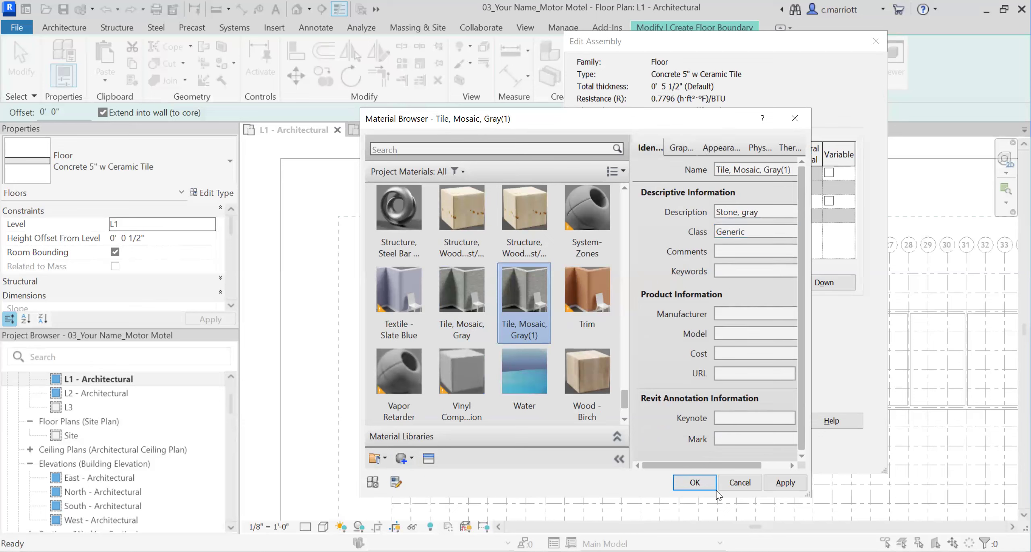
{"action": "scroll", "coordinate": [493, 375], "scroll_direction": "down", "scroll_amount": 1}
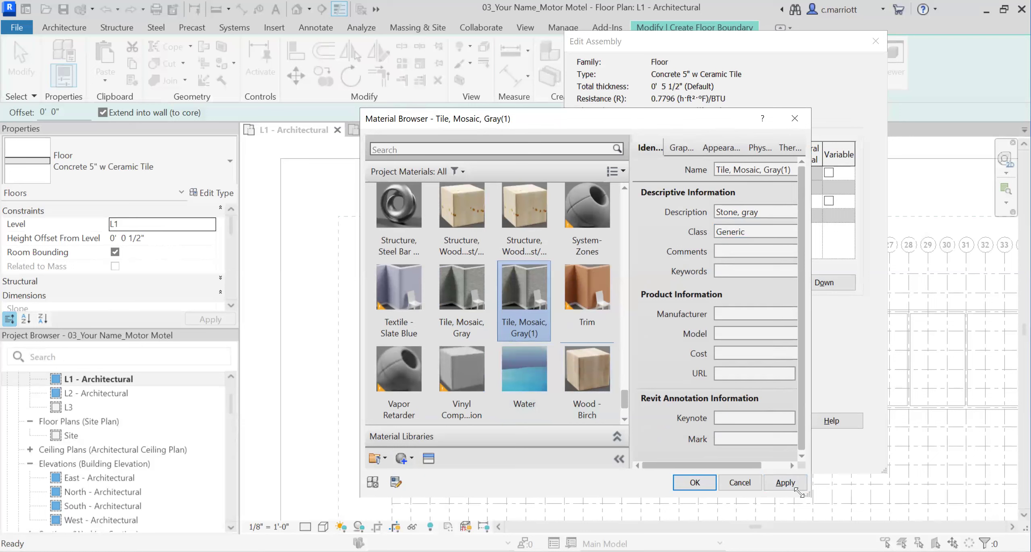
{"action": "left_click", "coordinate": [785, 484]}
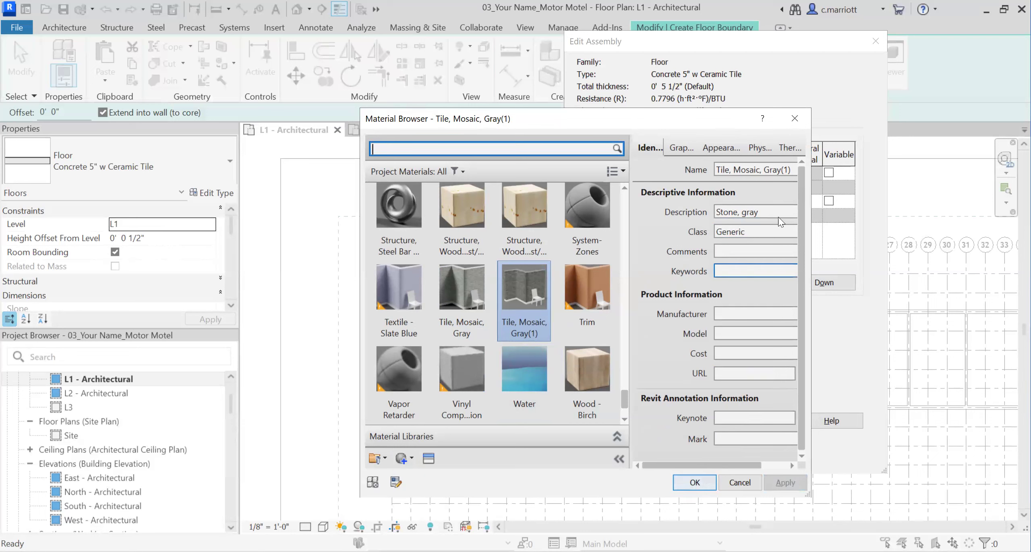
Step: Rename the duplicated tile material to Stone and assign it to the floor's Finish 2 layer
{"action": "left_click", "coordinate": [792, 169]}
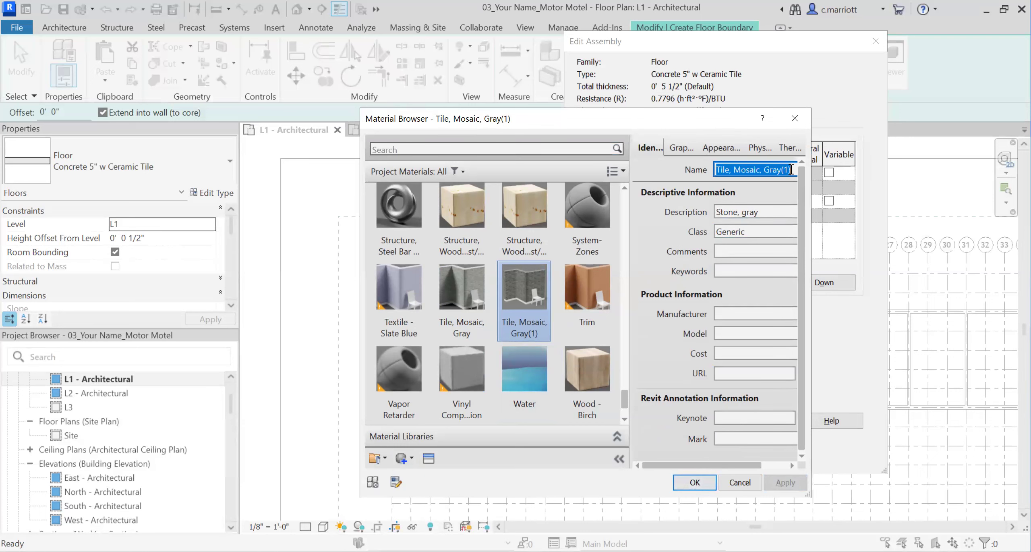
{"action": "type", "text": "STone"}
{"action": "key", "text": "BackSpace"}
{"action": "key", "text": "BackSpace"}
{"action": "key", "text": "BackSpace"}
{"action": "key", "text": "BackSpace"}
{"action": "type", "text": "tone"}
{"action": "key", "text": "Return"}
{"action": "left_click", "coordinate": [783, 483]}
{"action": "left_click", "coordinate": [692, 482]}
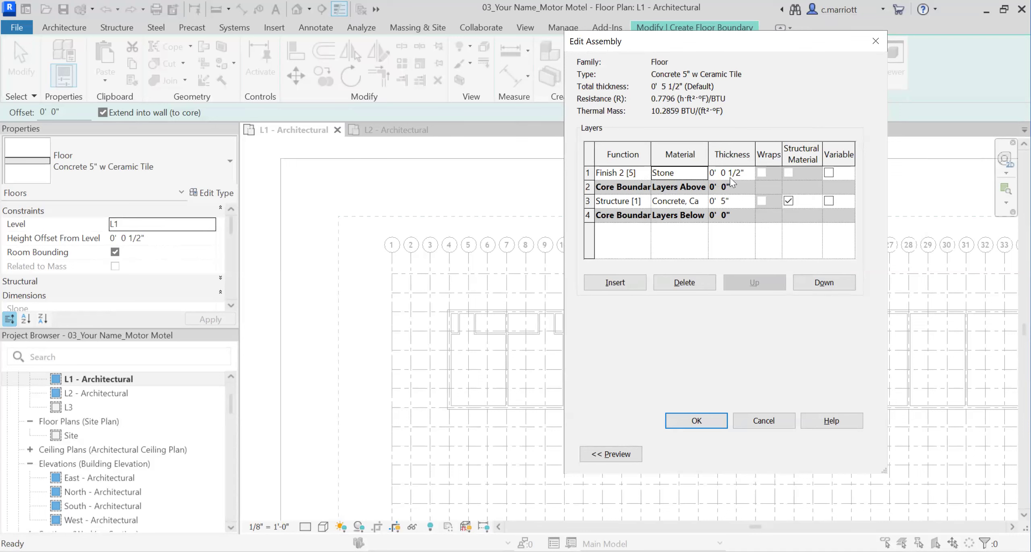
Step: Set the Stone finish layer's thickness to 3/4" and accept the Concrete 5" w Ceramic Tile type changes
{"action": "left_click", "coordinate": [740, 174]}
{"action": "key", "text": "BackSpace"}
{"action": "key", "text": "BackSpace"}
{"action": "key", "text": "BackSpace"}
{"action": "type", "text": "3/4"}
{"action": "left_click", "coordinate": [686, 422]}
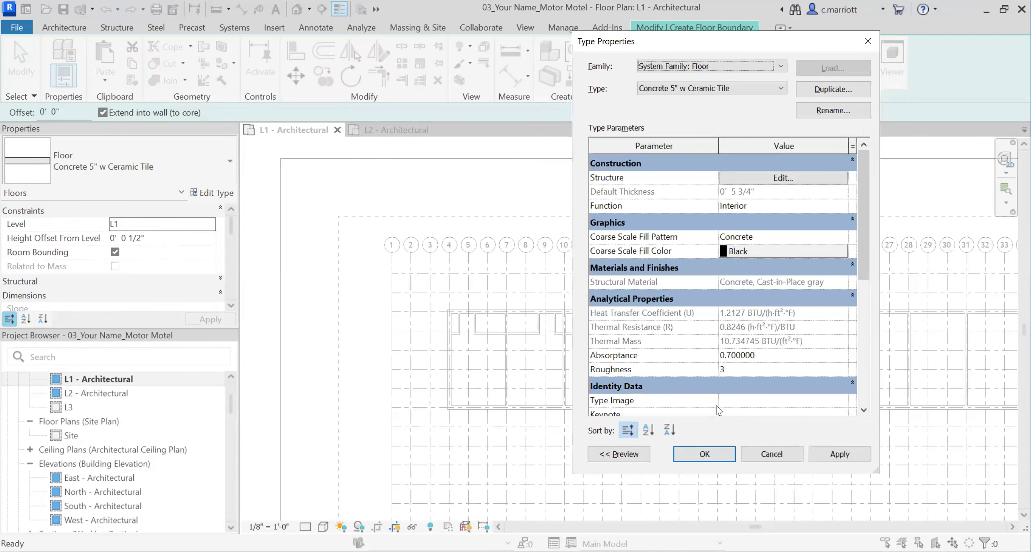
{"action": "left_click", "coordinate": [714, 455]}
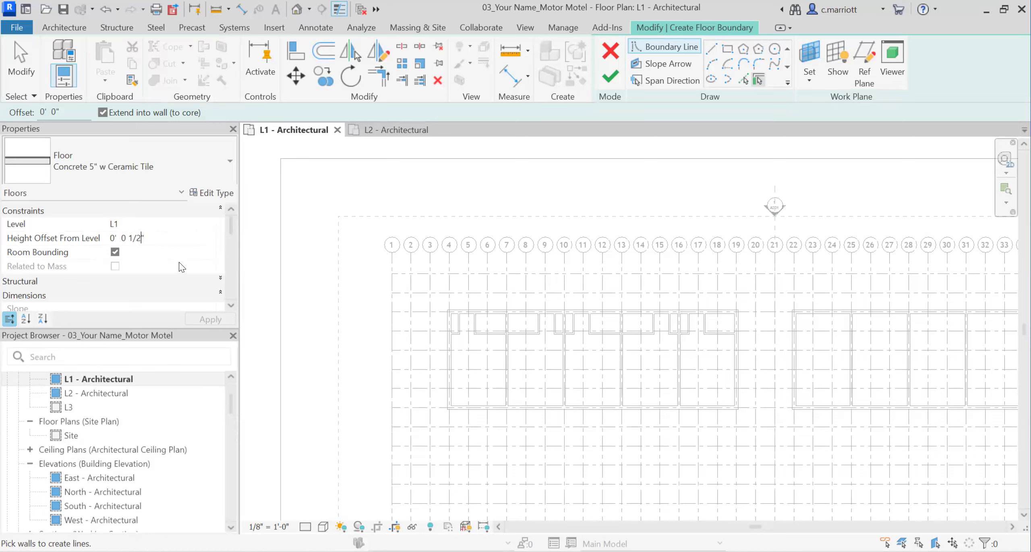
Step: Try a height offset of 0' 0 3/4" for the tile floor and discard the floor sketch
{"action": "key", "text": "BackSpace"}
{"action": "key", "text": "BackSpace"}
{"action": "key", "text": "BackSpace"}
{"action": "type", "text": "3/4"}
{"action": "key", "text": "Escape"}
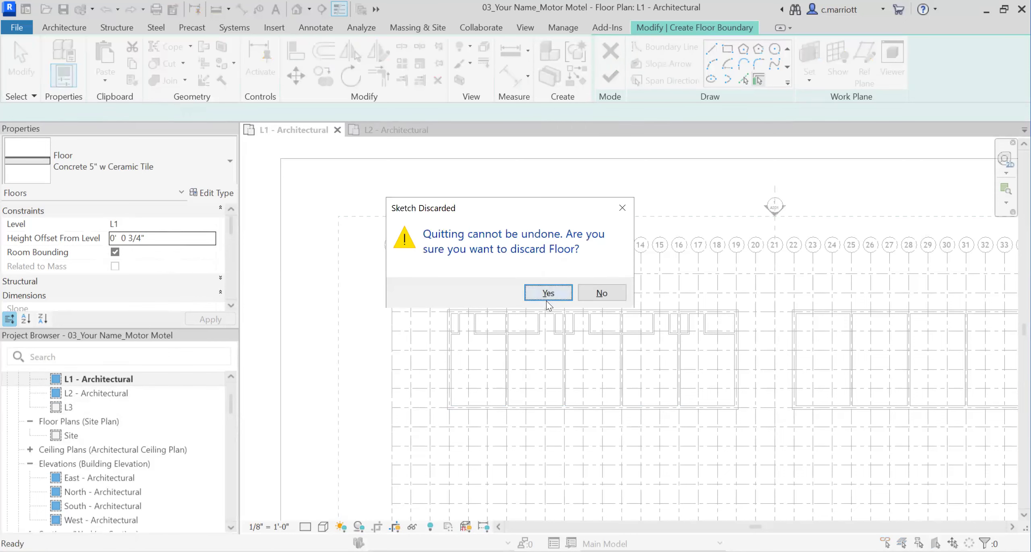
{"action": "left_click", "coordinate": [547, 301]}
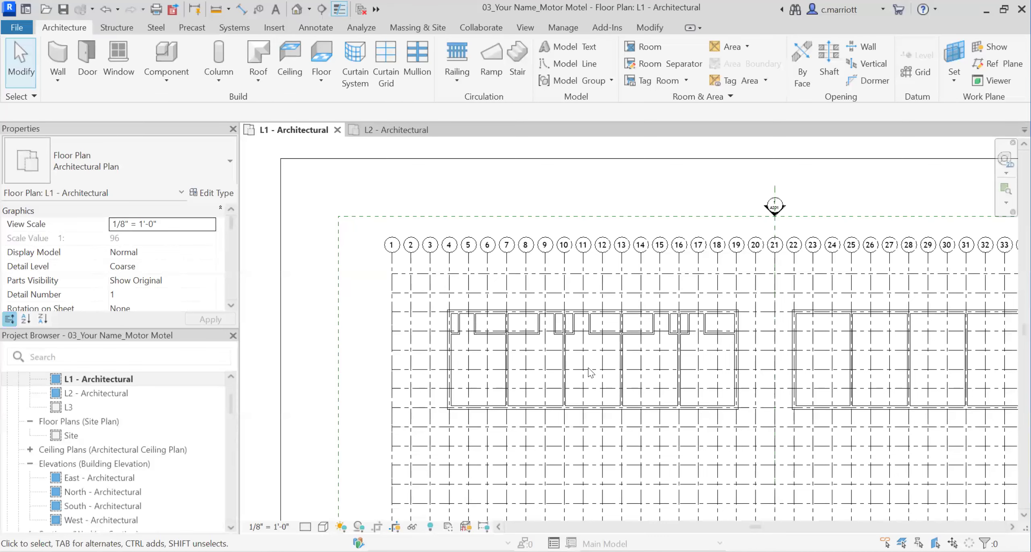
Step: Start a new floor on L1 using the Concrete 5" w Carpet type
{"action": "scroll", "coordinate": [665, 411], "scroll_direction": "up", "scroll_amount": 4}
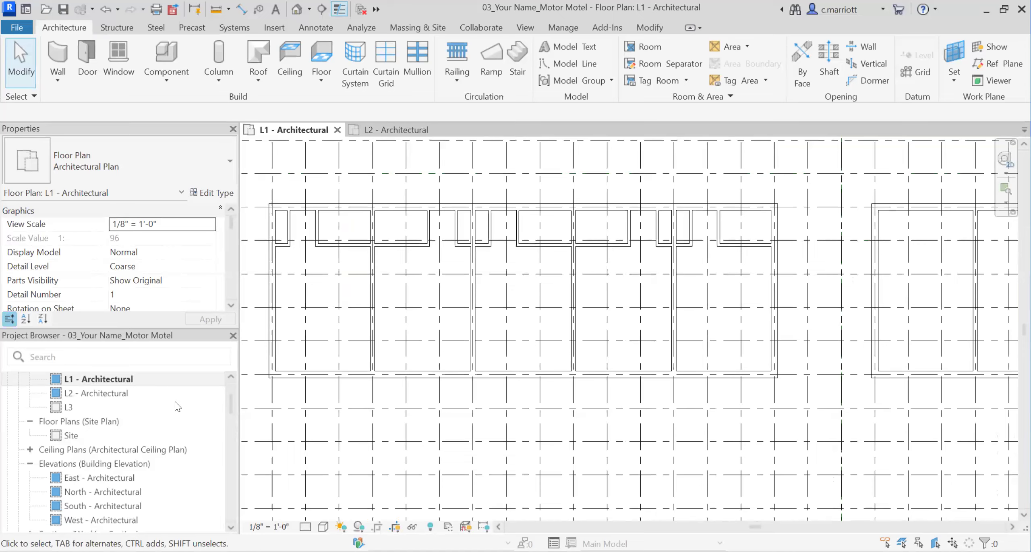
{"action": "scroll", "coordinate": [324, 374], "scroll_direction": "up", "scroll_amount": 3}
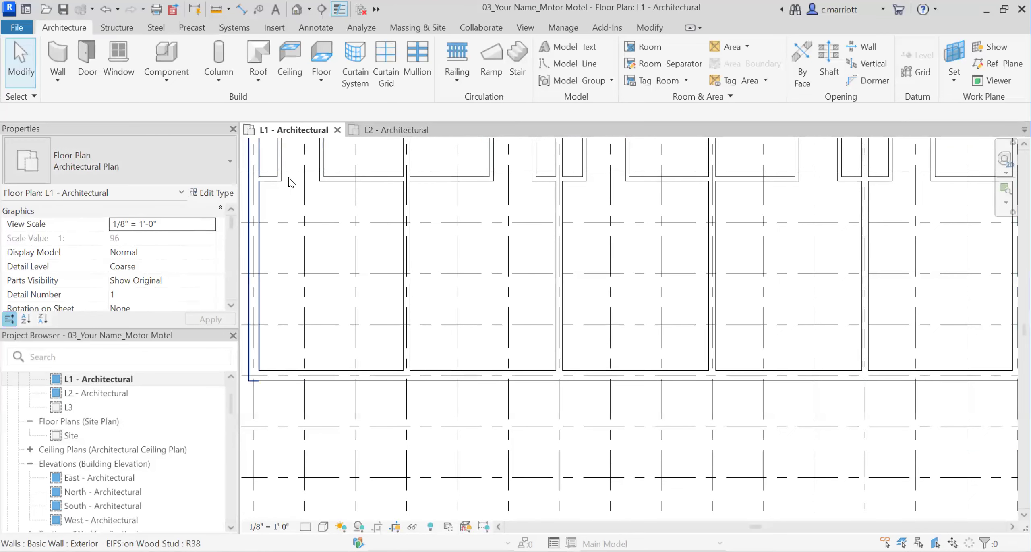
{"action": "left_click", "coordinate": [331, 62]}
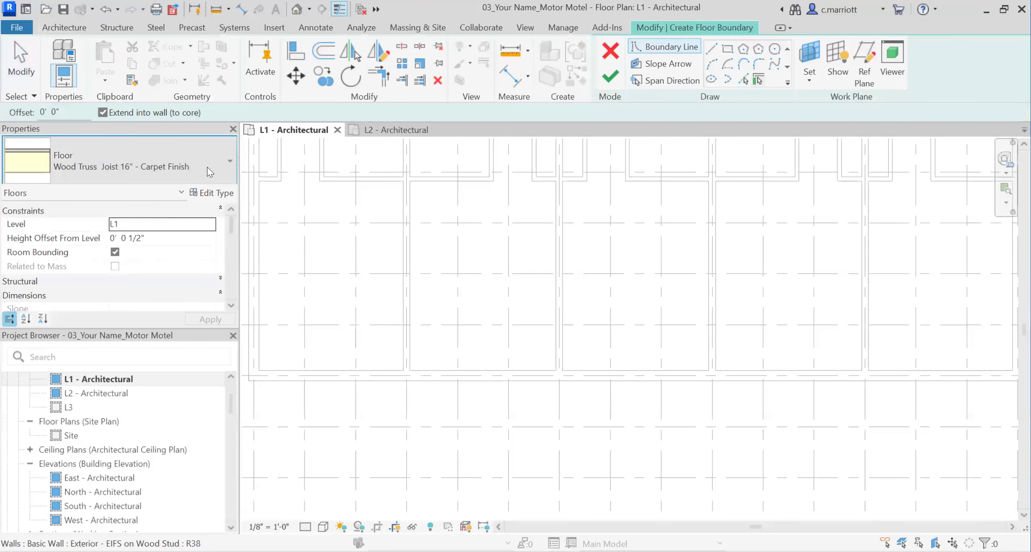
{"action": "left_click", "coordinate": [207, 167]}
{"action": "left_click_drag", "start_coordinate": [257, 402], "coordinate": [154, 295]}
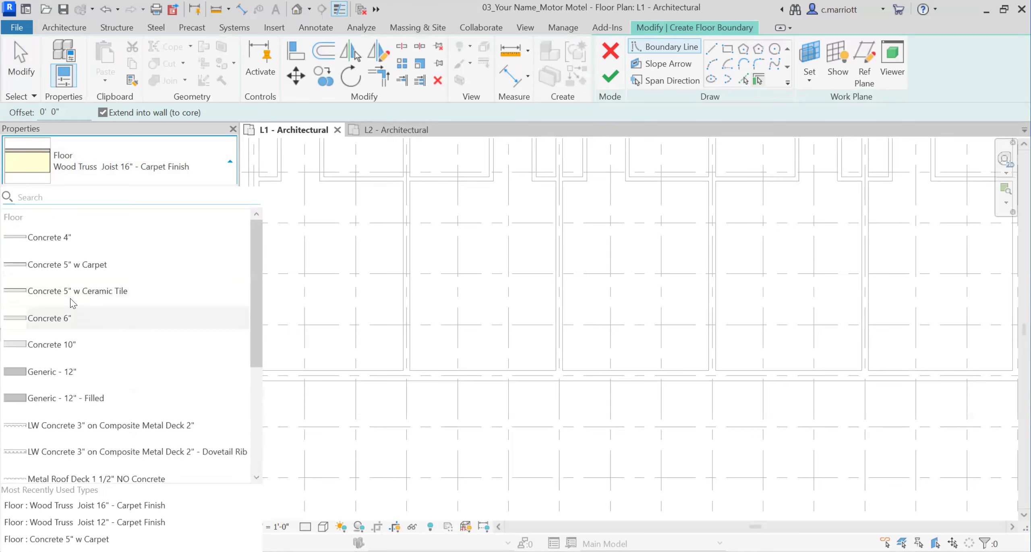
{"action": "left_click", "coordinate": [71, 274]}
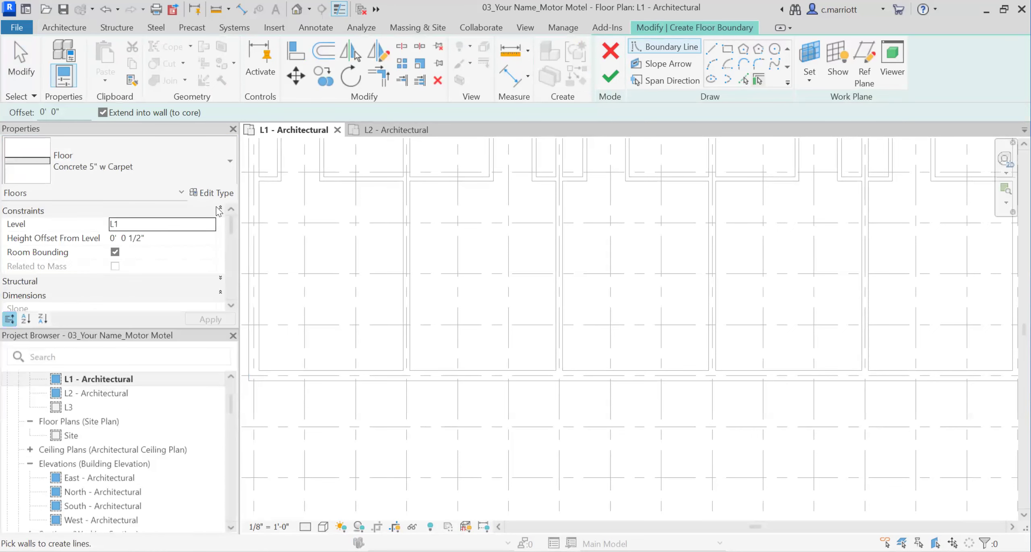
Step: Duplicate the Concrete 5" w Carpet floor type under the name Concrete 5"
{"action": "left_click", "coordinate": [214, 193]}
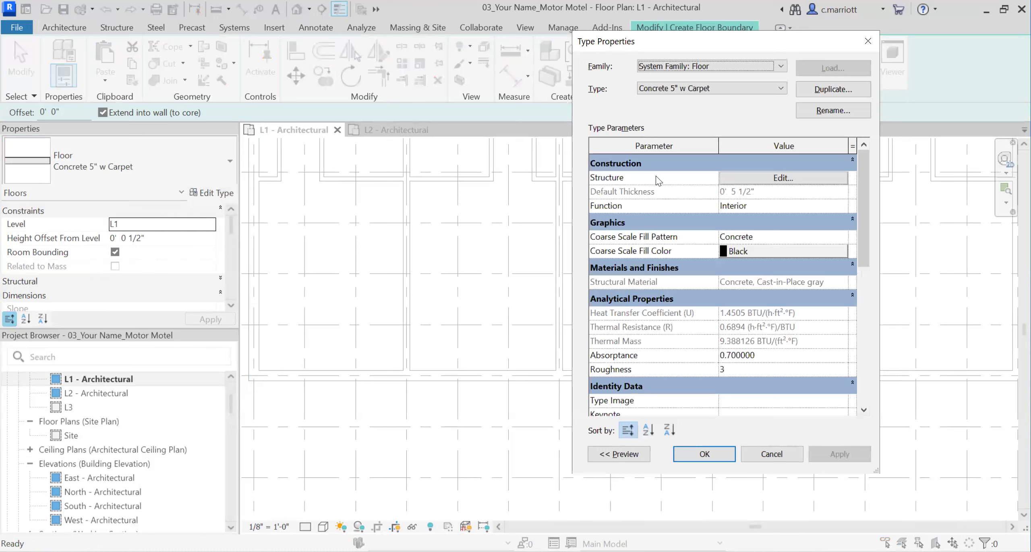
{"action": "left_click", "coordinate": [807, 94]}
{"action": "left_click", "coordinate": [749, 248]}
{"action": "left_click_drag", "start_coordinate": [750, 248], "coordinate": [705, 248]}
{"action": "key", "text": "BackSpace"}
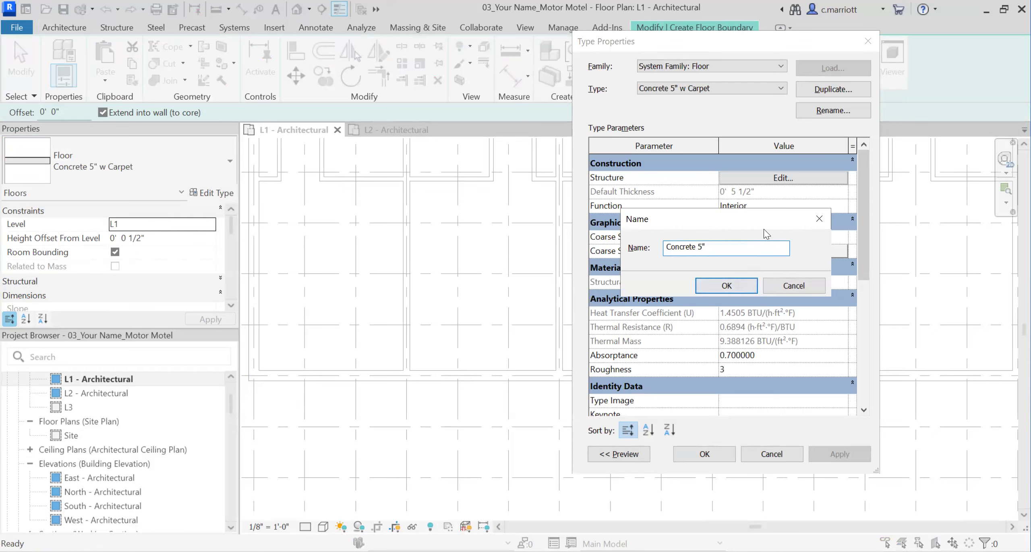
{"action": "left_click", "coordinate": [743, 289]}
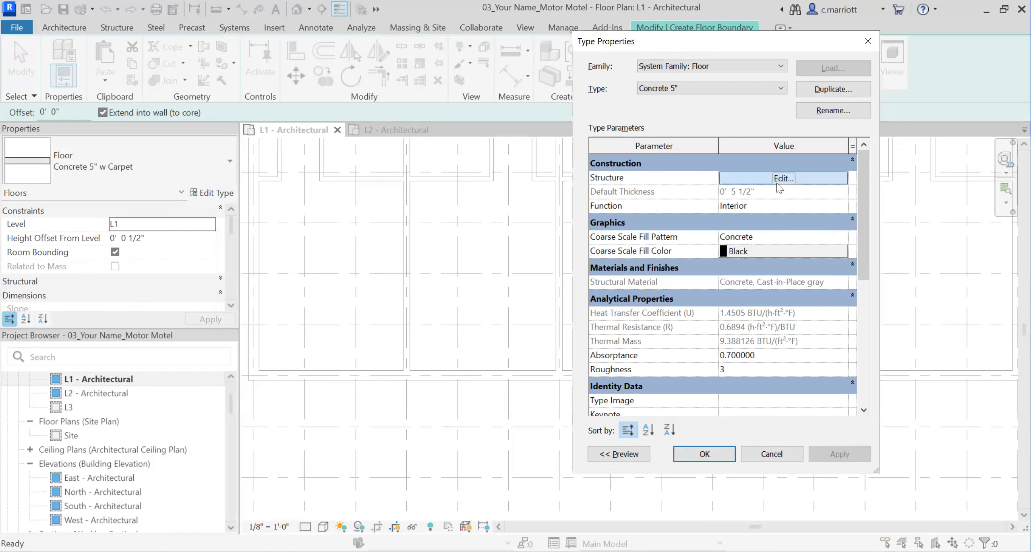
Step: Delete the carpet Finish 2 layer from the Concrete 5" floor type's structure and accept the type changes
{"action": "left_click", "coordinate": [777, 183]}
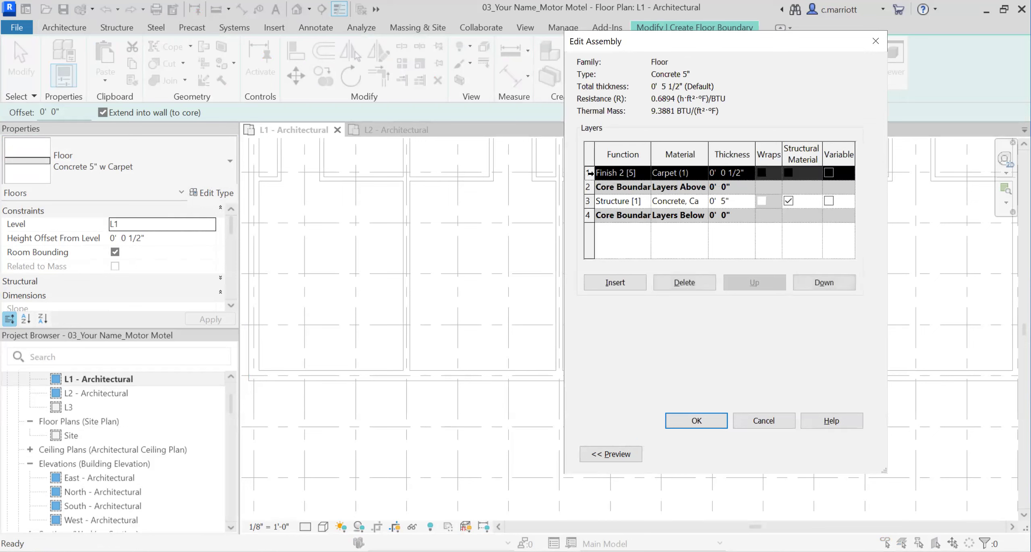
{"action": "left_click", "coordinate": [673, 287]}
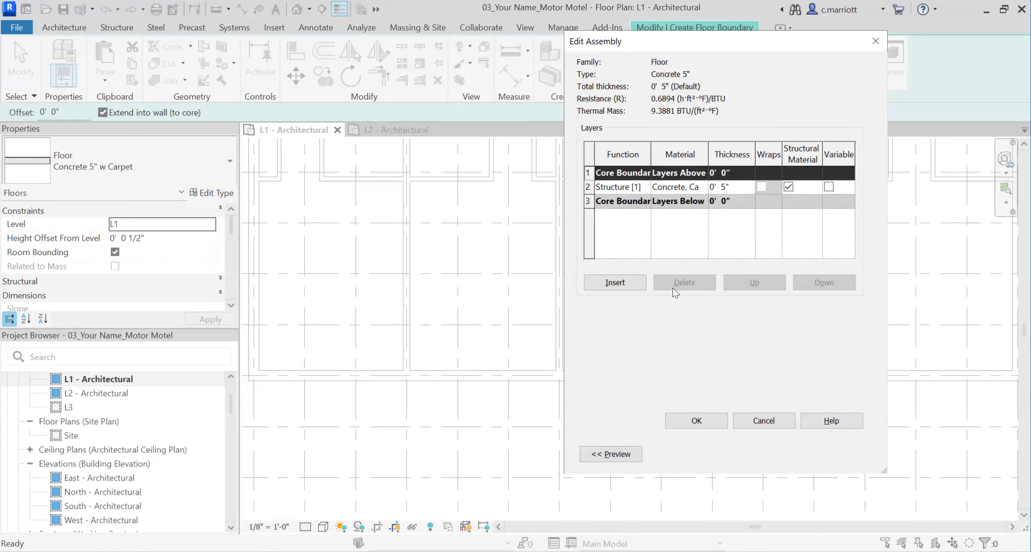
{"action": "left_click", "coordinate": [701, 422]}
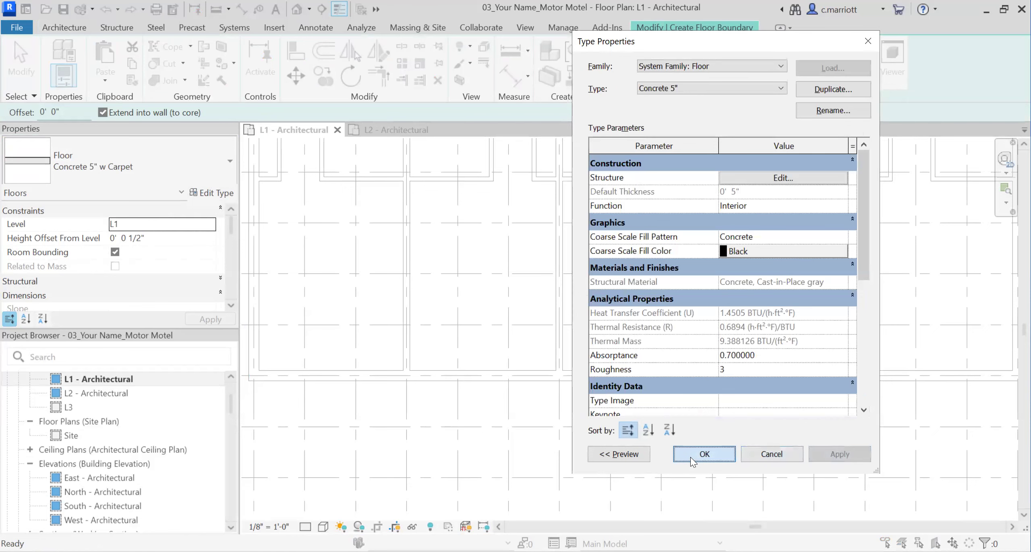
{"action": "left_click", "coordinate": [691, 457]}
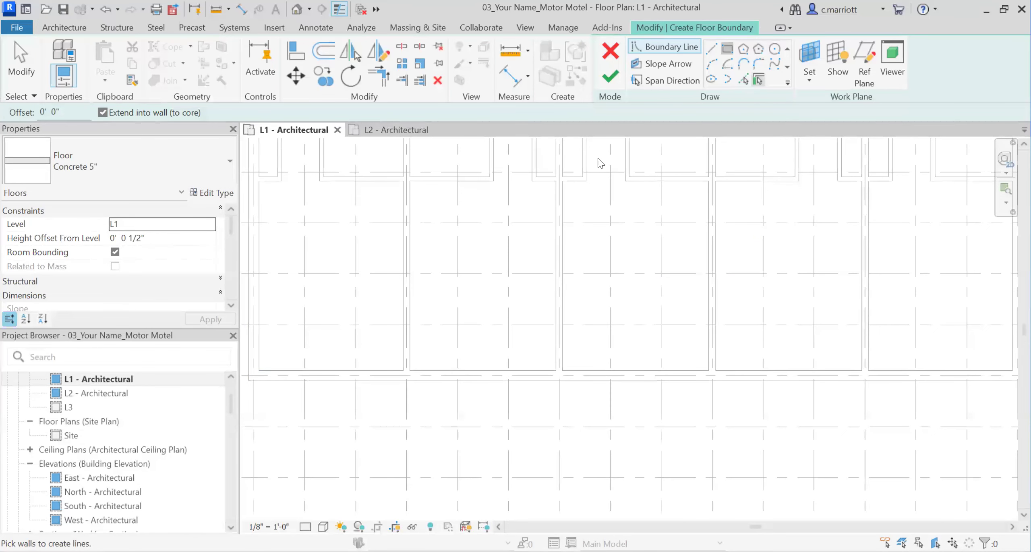
Step: Sketch a rectangular floor boundary along the front wall of the first building, from grid 4 to grid 19 and one grid bay deep
{"action": "left_click", "coordinate": [727, 49]}
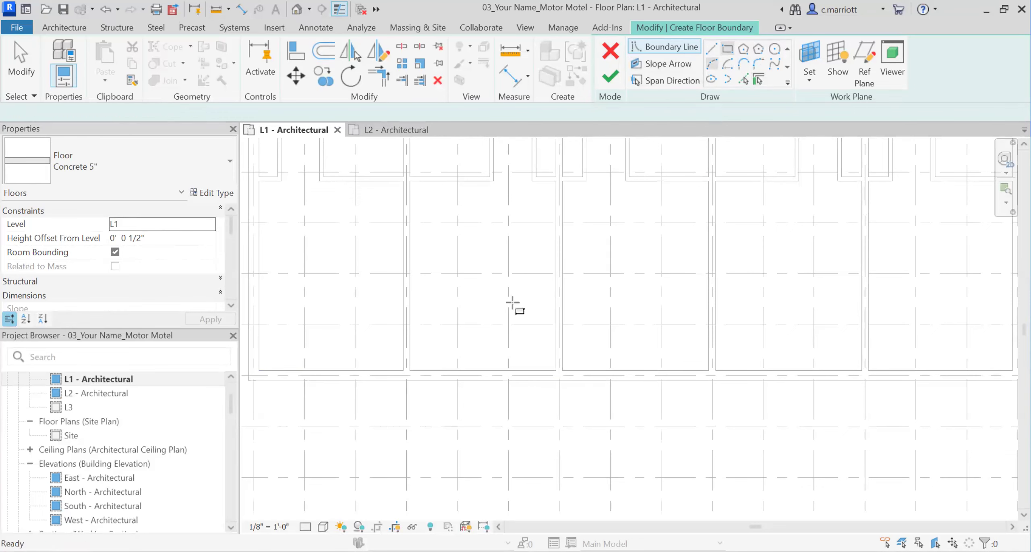
{"action": "left_click", "coordinate": [254, 376]}
{"action": "scroll", "coordinate": [890, 427], "scroll_direction": "down", "scroll_amount": 3}
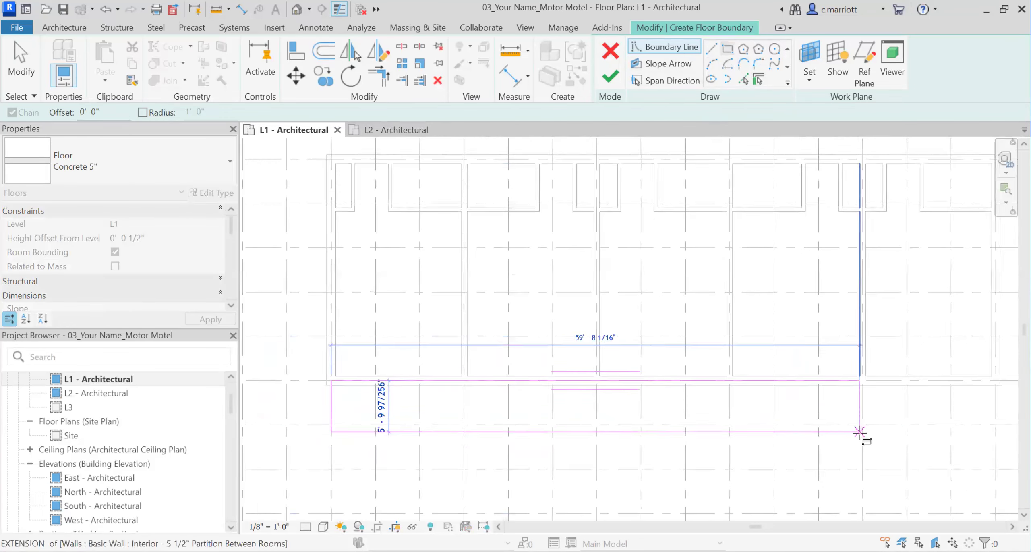
{"action": "scroll", "coordinate": [940, 392], "scroll_direction": "down", "scroll_amount": 1}
{"action": "left_click", "coordinate": [960, 422]}
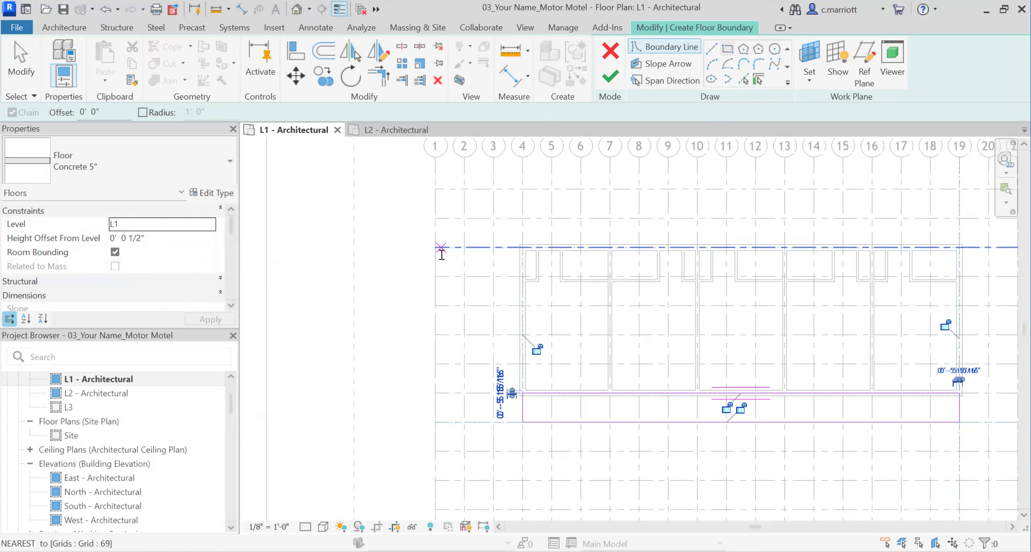
Step: Set the Concrete 5" floor's height offset from level to 0' 0" and finish the floor
{"action": "left_click", "coordinate": [141, 237]}
{"action": "key", "text": "BackSpace"}
{"action": "key", "text": "BackSpace"}
{"action": "key", "text": "BackSpace"}
{"action": "key", "text": "BackSpace"}
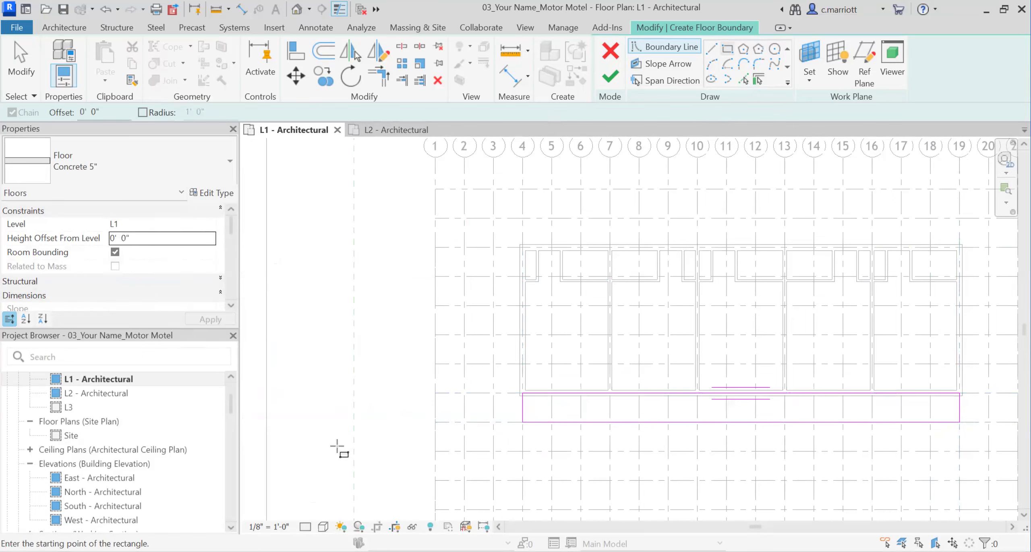
{"action": "left_click", "coordinate": [611, 74]}
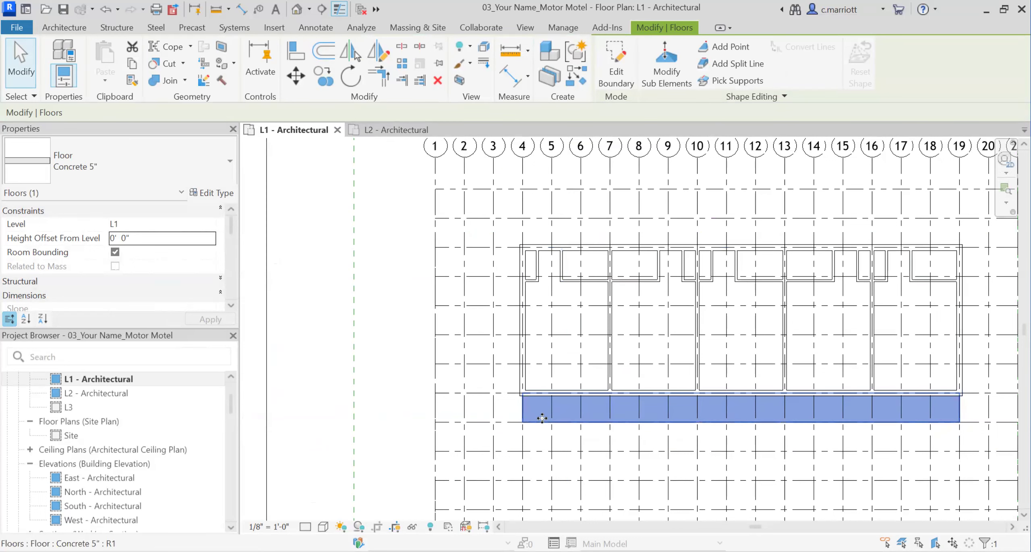
{"action": "scroll", "coordinate": [543, 410], "scroll_direction": "down", "scroll_amount": 2}
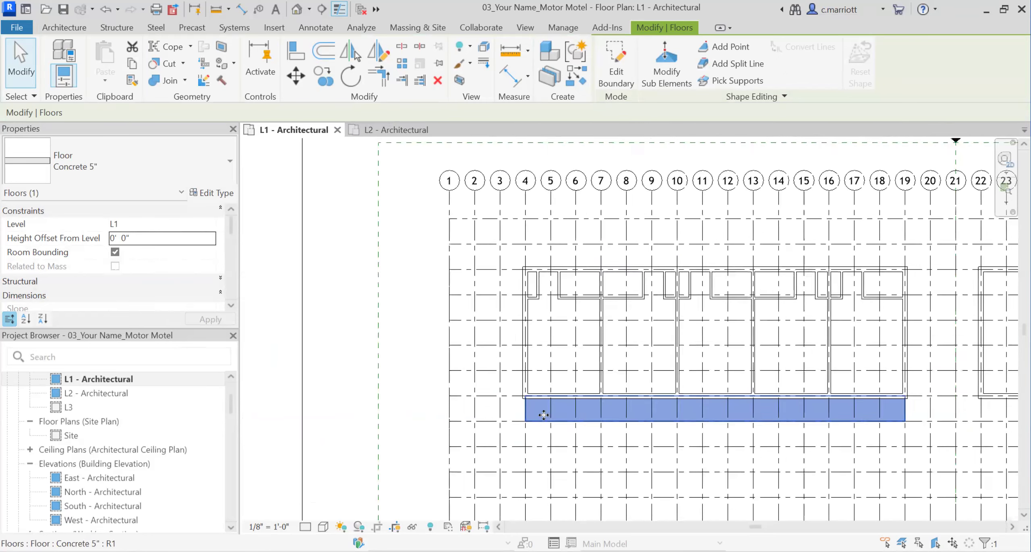
{"action": "scroll", "coordinate": [542, 409], "scroll_direction": "up", "scroll_amount": 3}
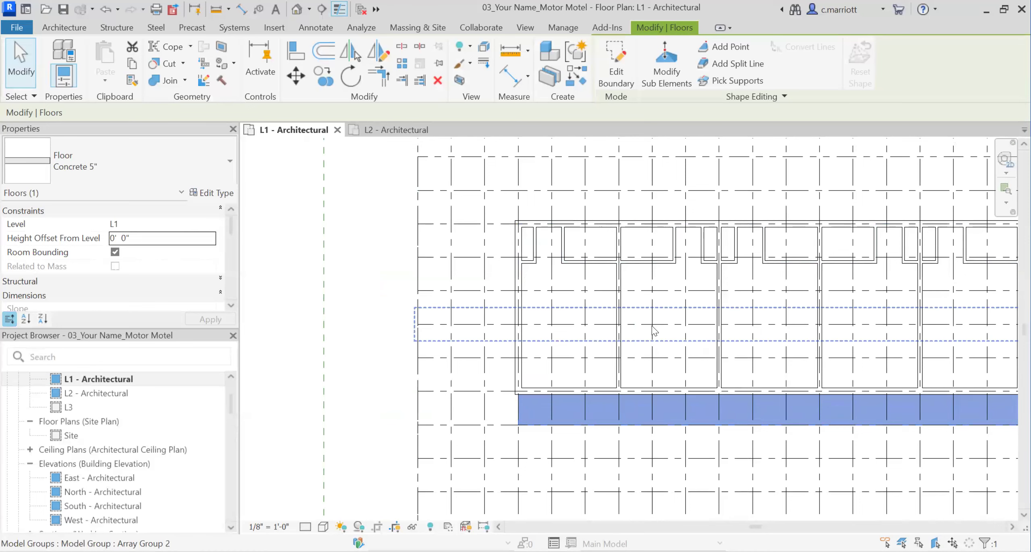
{"action": "scroll", "coordinate": [622, 405], "scroll_direction": "down", "scroll_amount": 1}
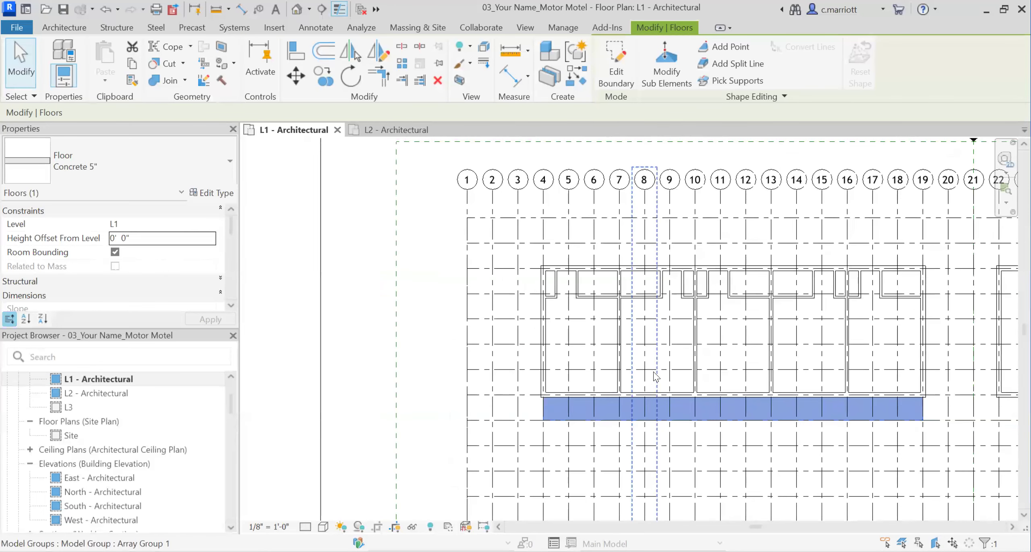
{"action": "scroll", "coordinate": [657, 370], "scroll_direction": "down", "scroll_amount": 1}
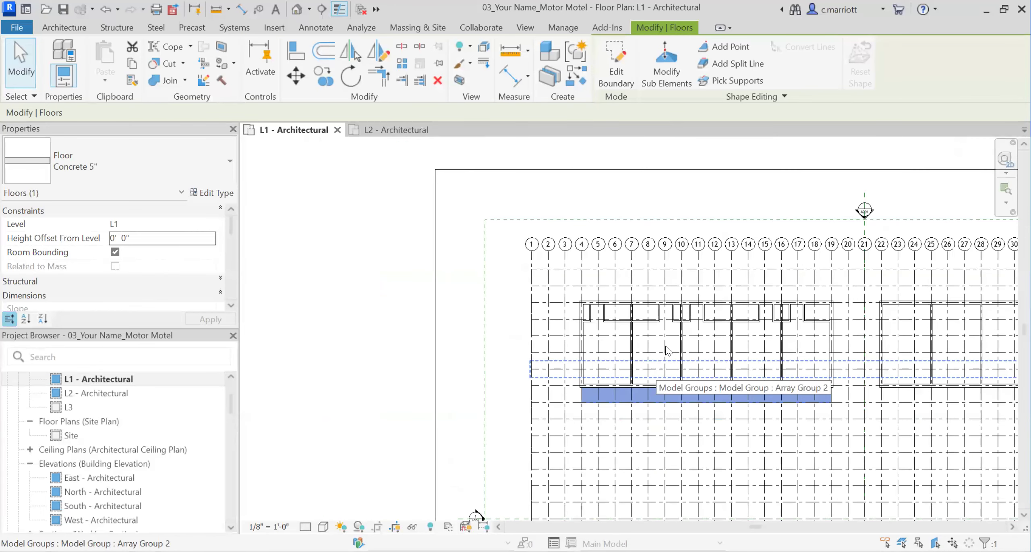